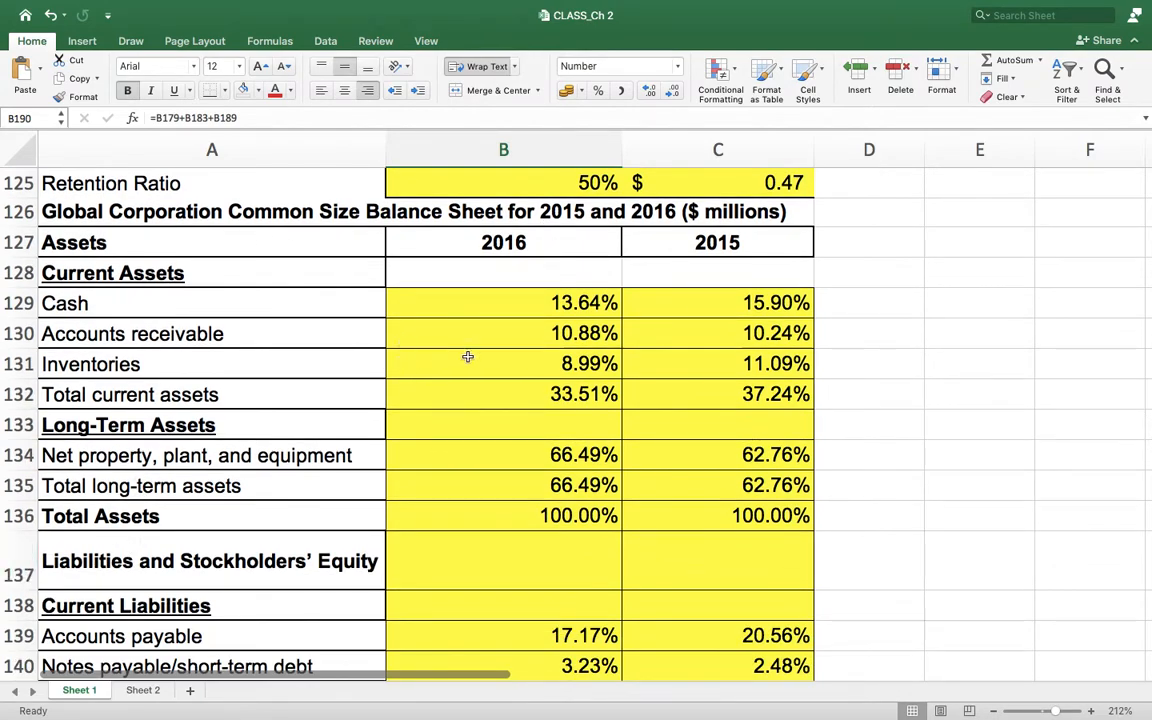
Clear the 2016 percentages in B129:B150 of the common size balance sheet.
click(562, 306)
drag(565, 326, 596, 601)
key(super+z)
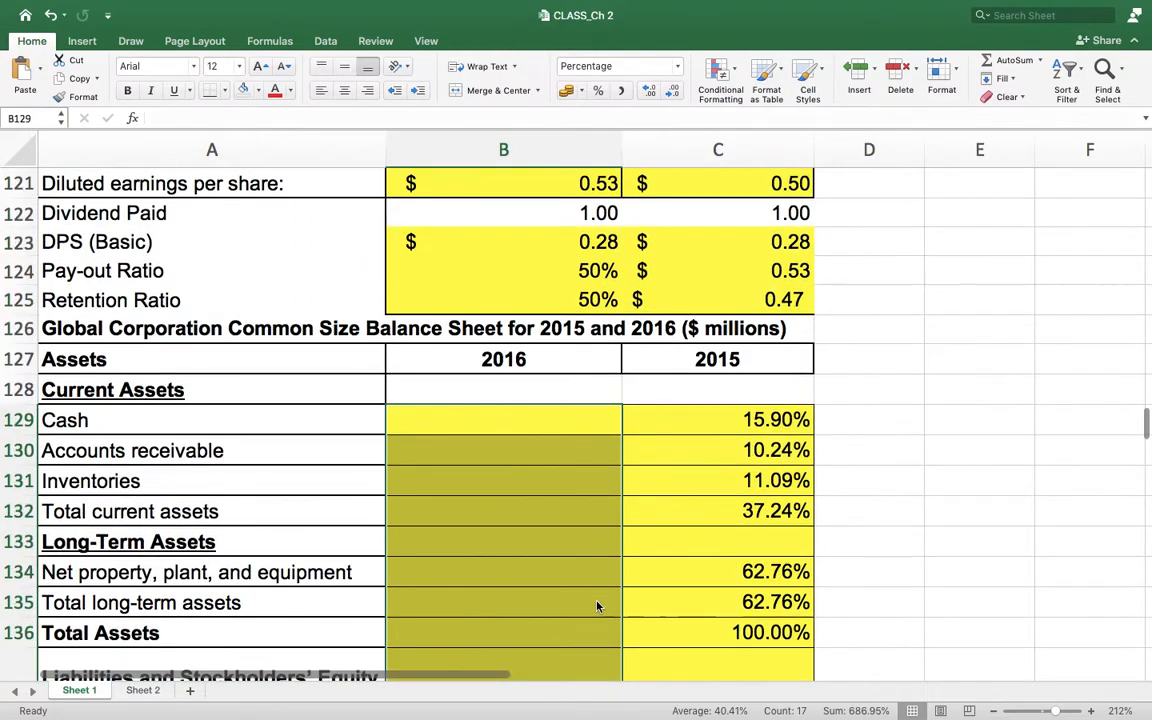
Clear the 2015 percentages in C129:C150 of the common size balance sheet and select the 2016 Cash cell B129.
drag(772, 450, 771, 183)
scroll(730, 290, down, 3)
scroll(723, 258, up, 4)
scroll(723, 258, up, 8)
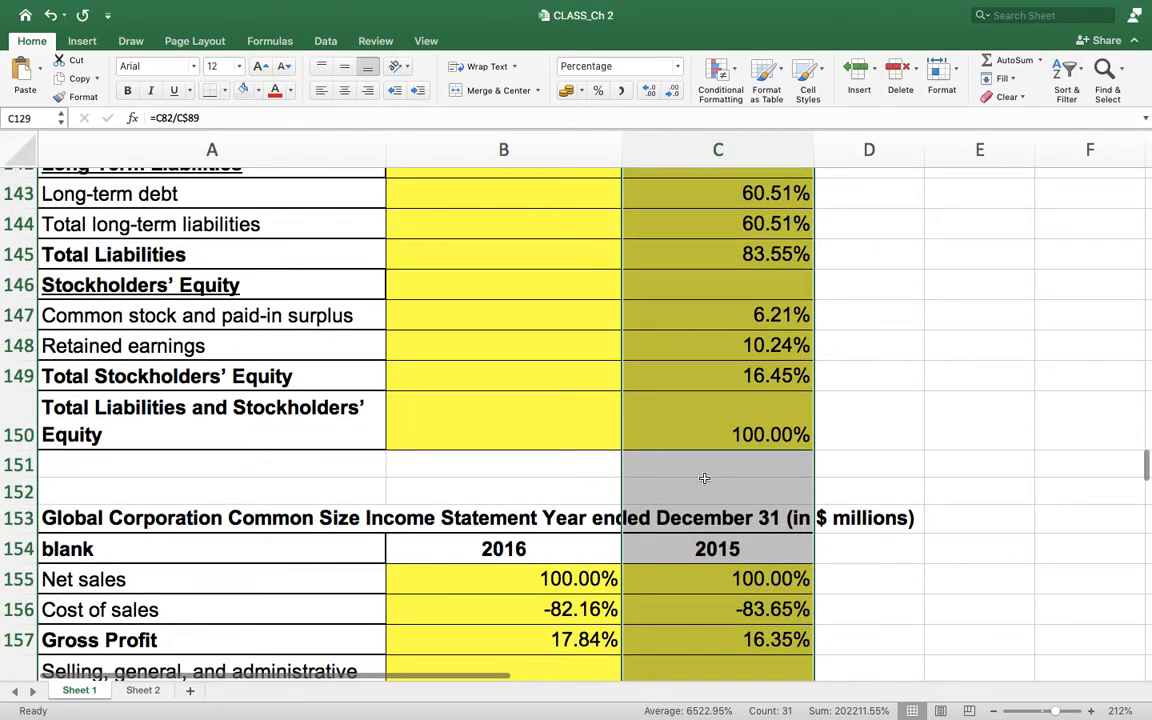
click(741, 434)
drag(741, 434, 742, 436)
key(shift+Down)
key(shift+Down)
key(shift+Down)
key(shift+Down)
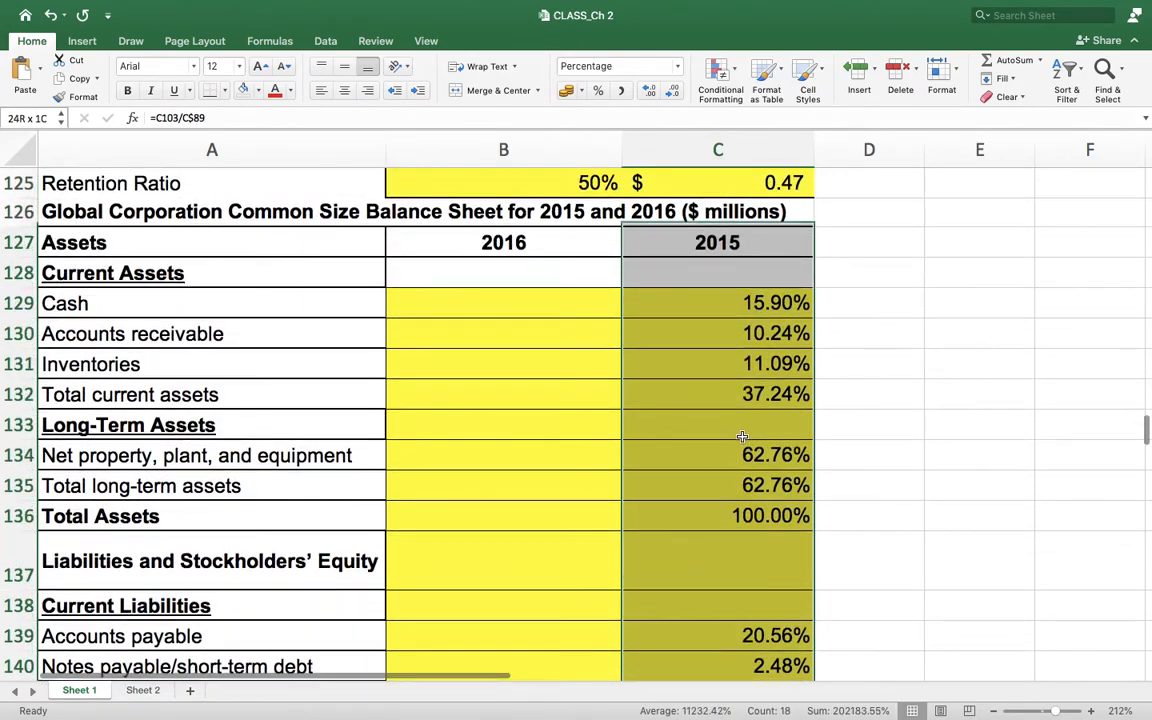
key(Delete)
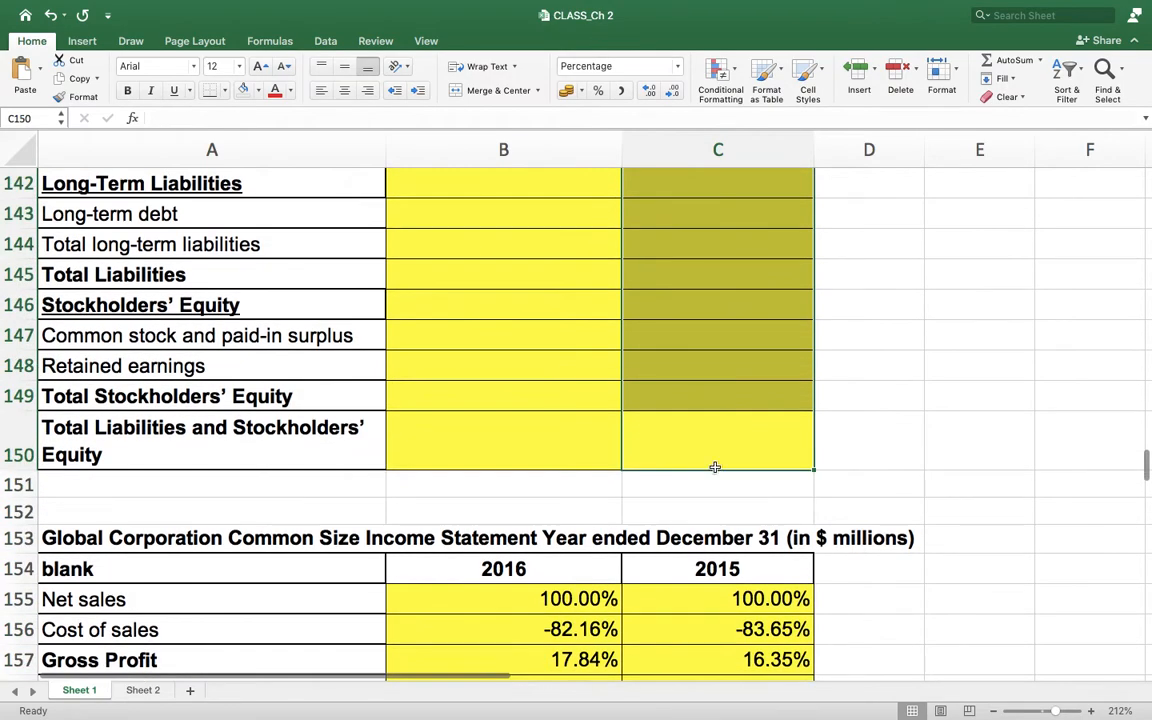
scroll(712, 462, up, 6)
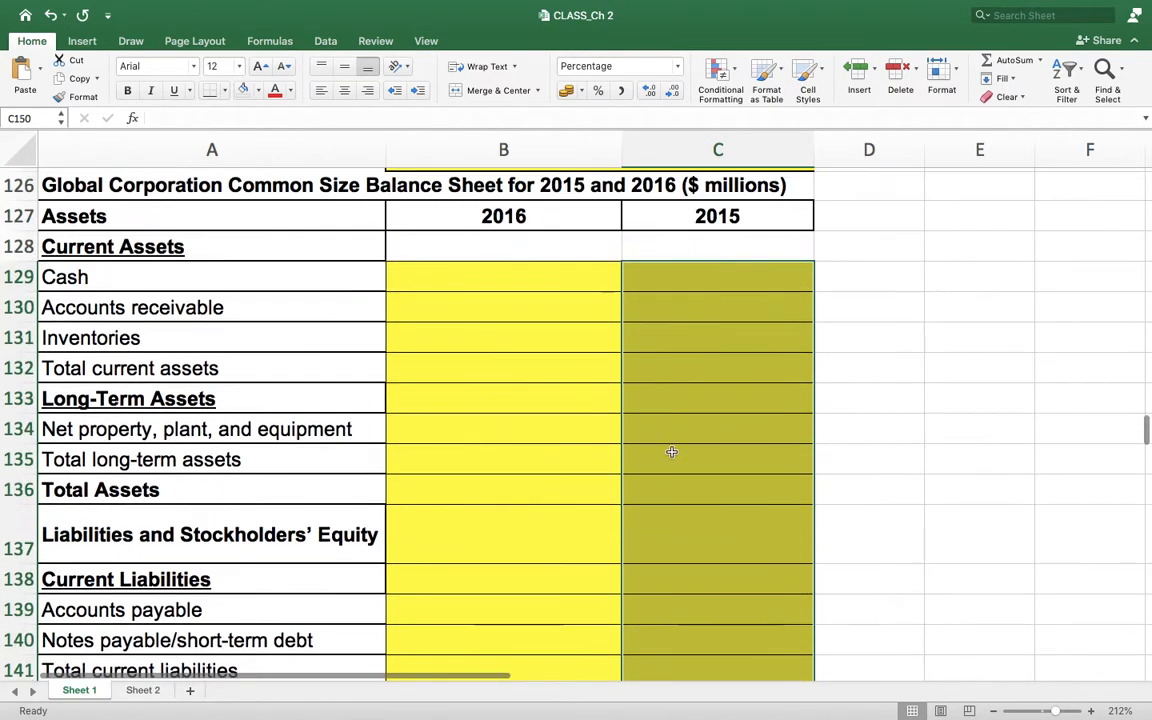
click(496, 283)
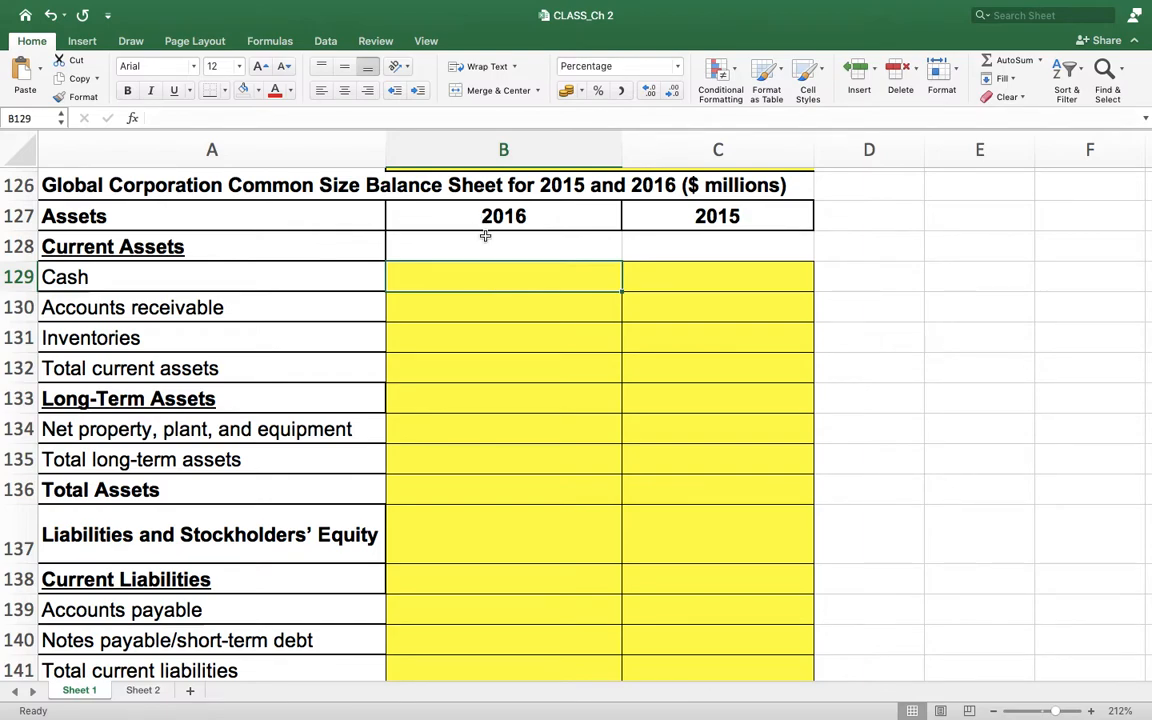
Switch to the PowerPoint presentation and append ": Total Assets as 100%" to the Common Size Balance Sheet bullet on slide 39.
key(ctrl+Right)
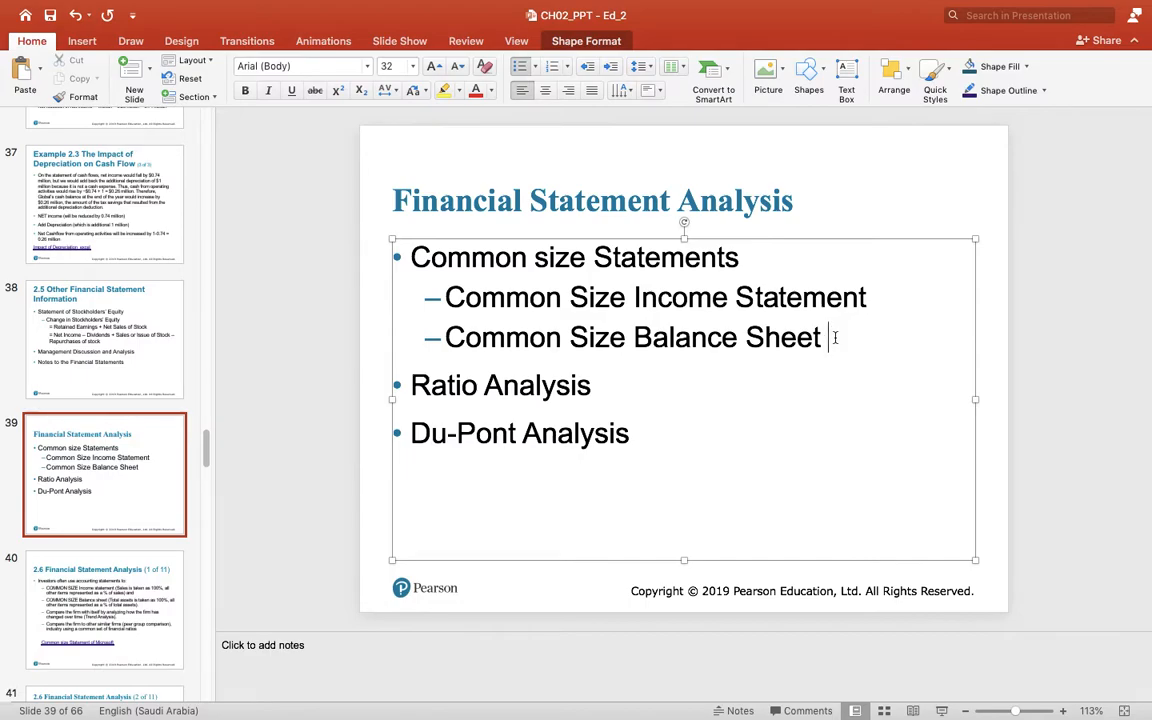
key(BackSpace)
text(: Tot)
text(al A)
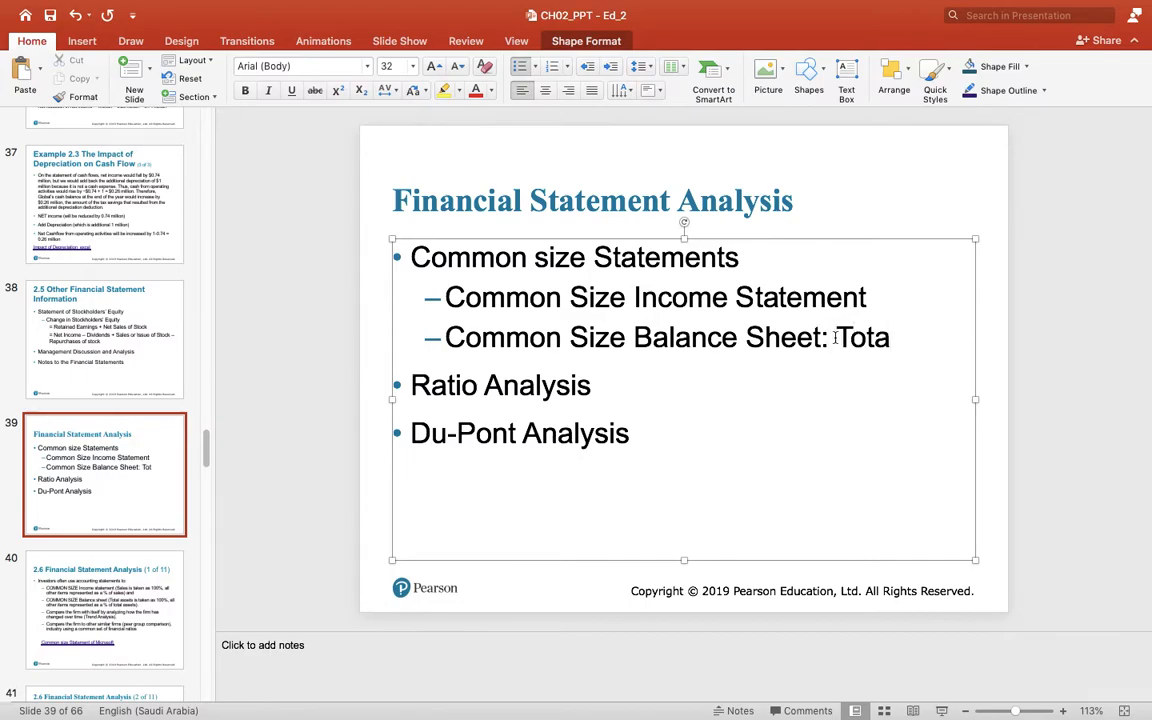
text(ssets as )
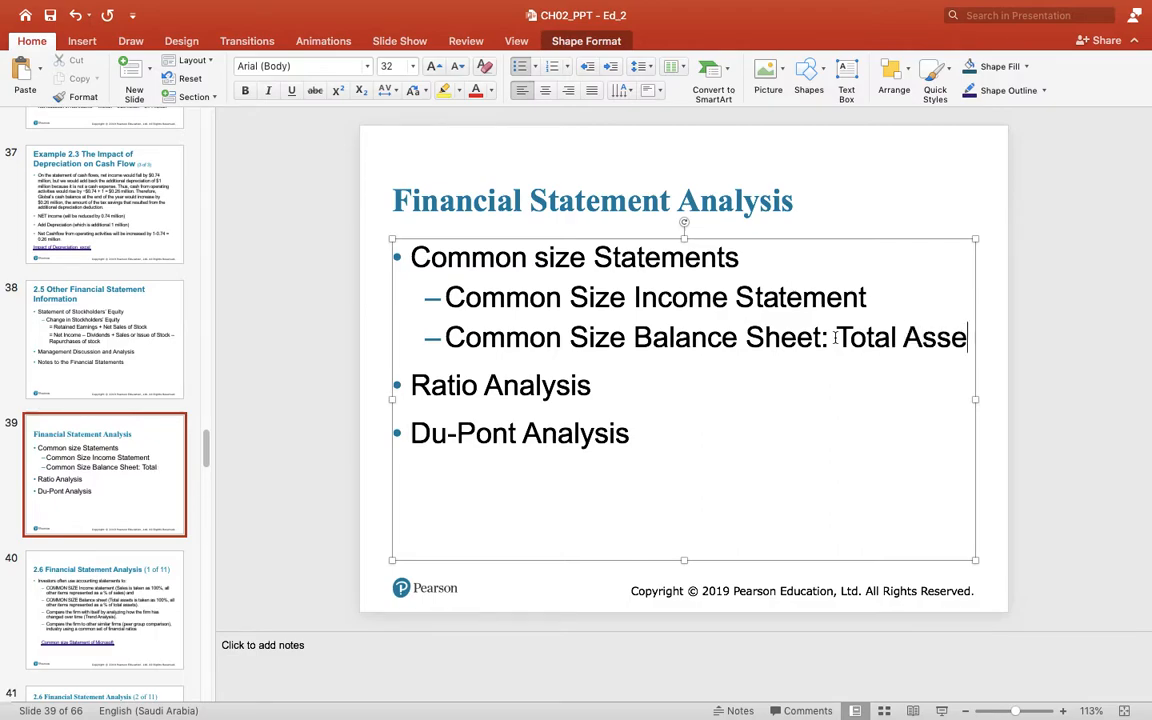
text(100%)
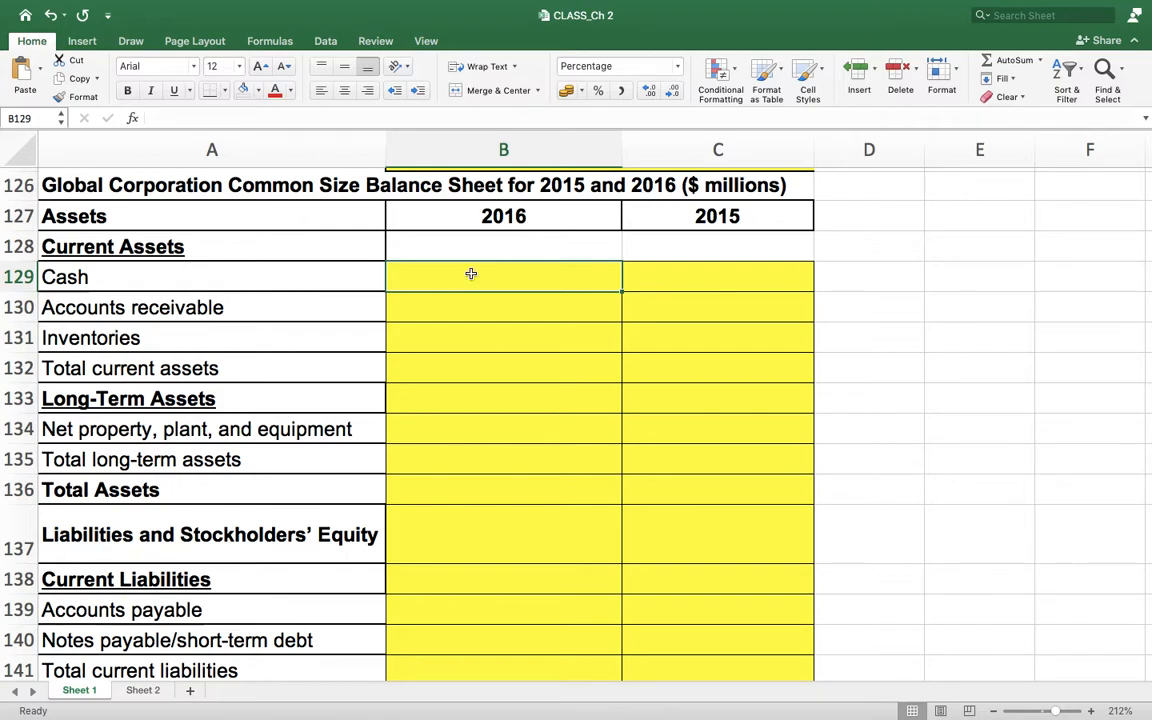
Switch back to PowerPoint and extend the Common Size Balance Sheet bullet with ", other assets as % of TA".
key(ctrl+Right)
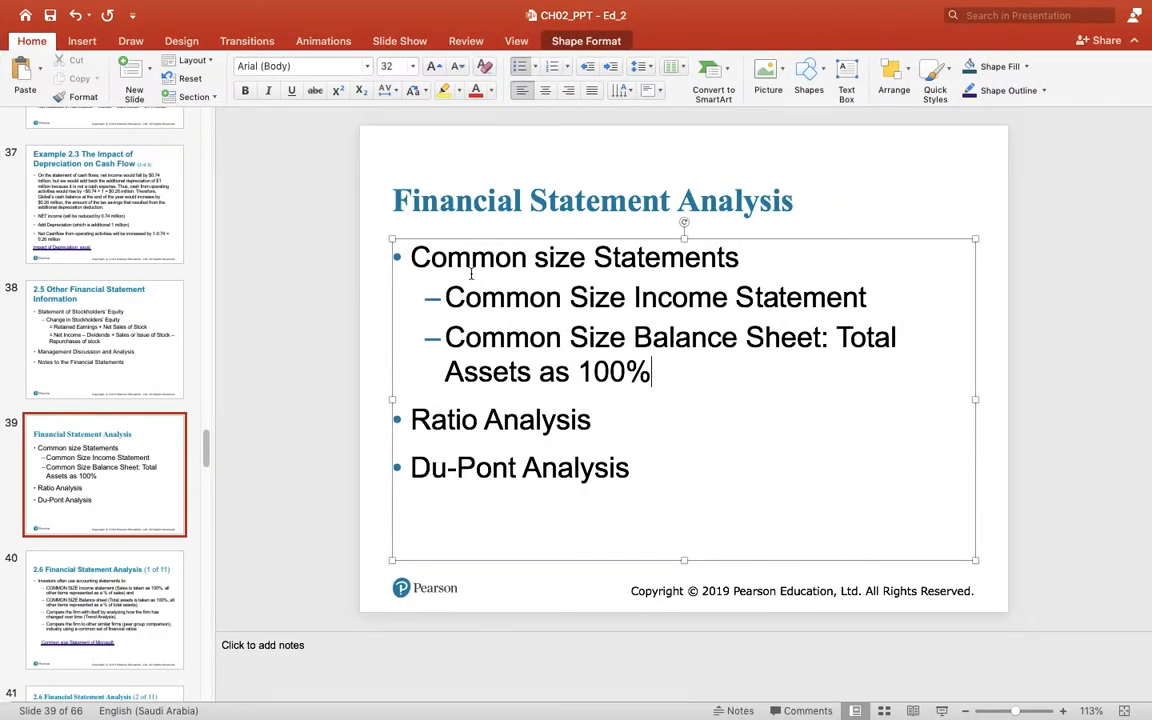
text(, other)
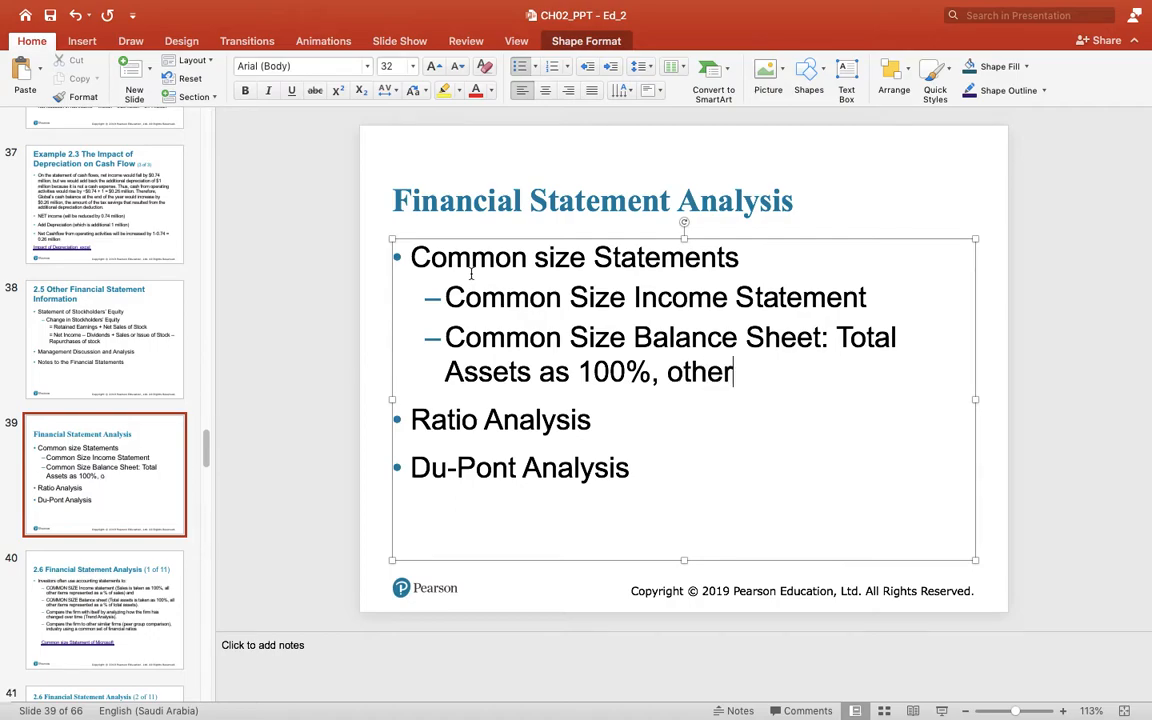
text( assets )
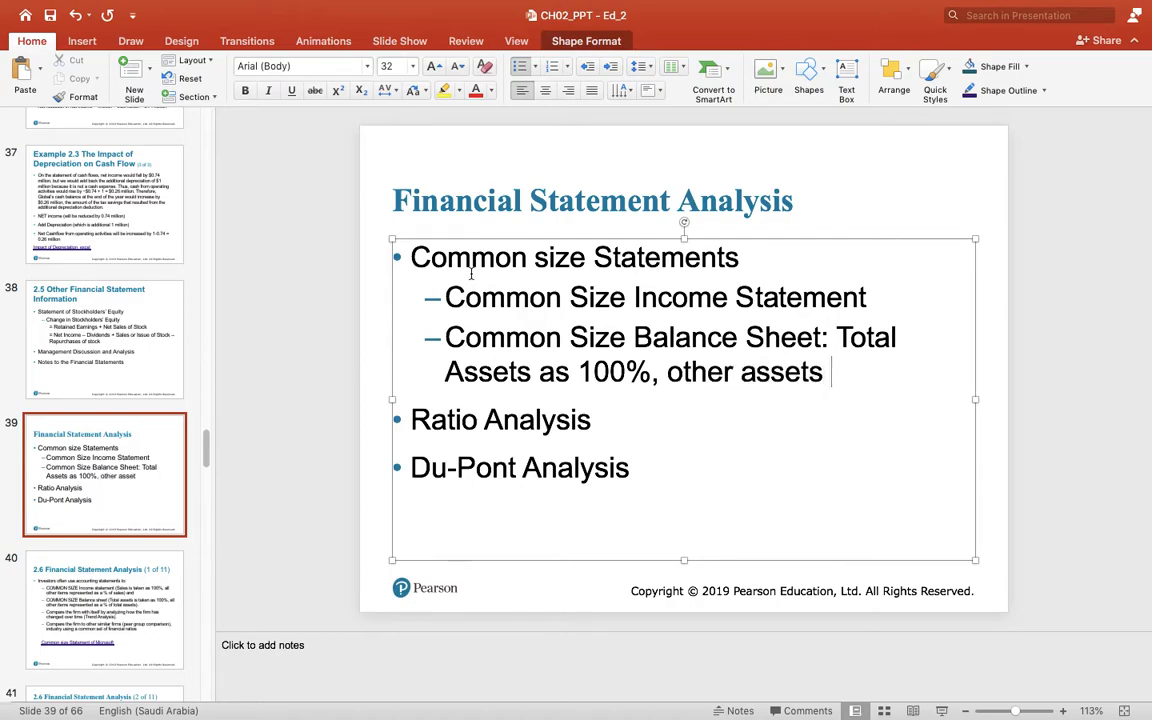
text(as % of)
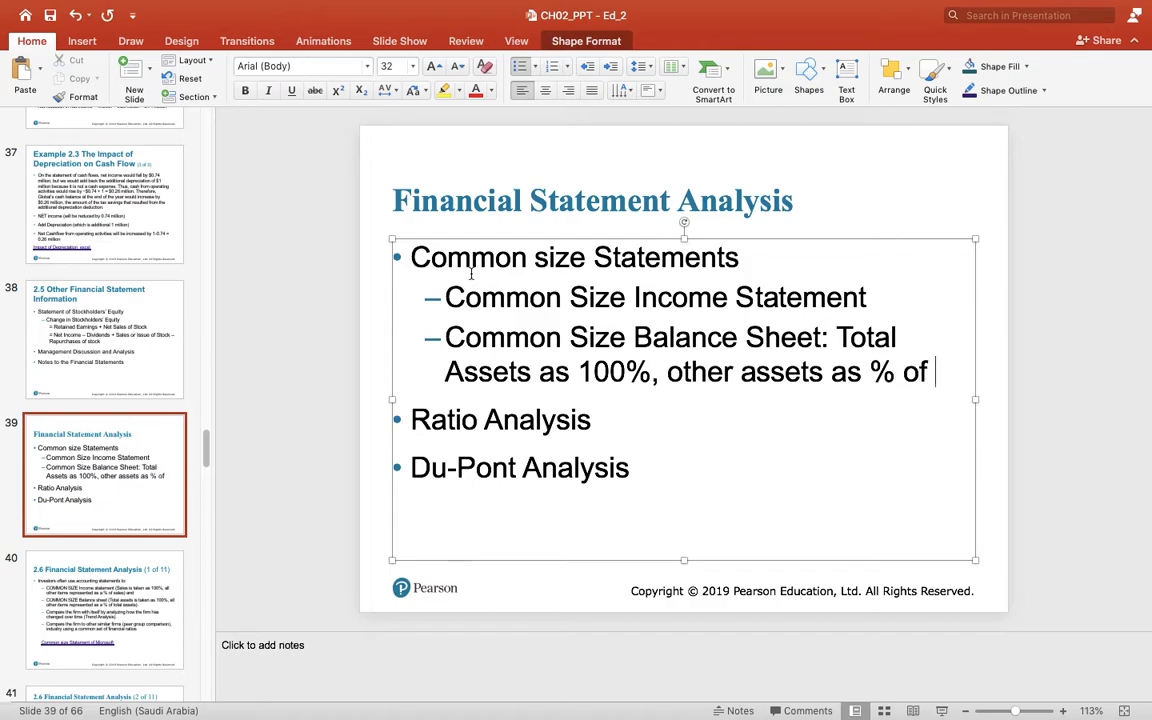
text( toa)
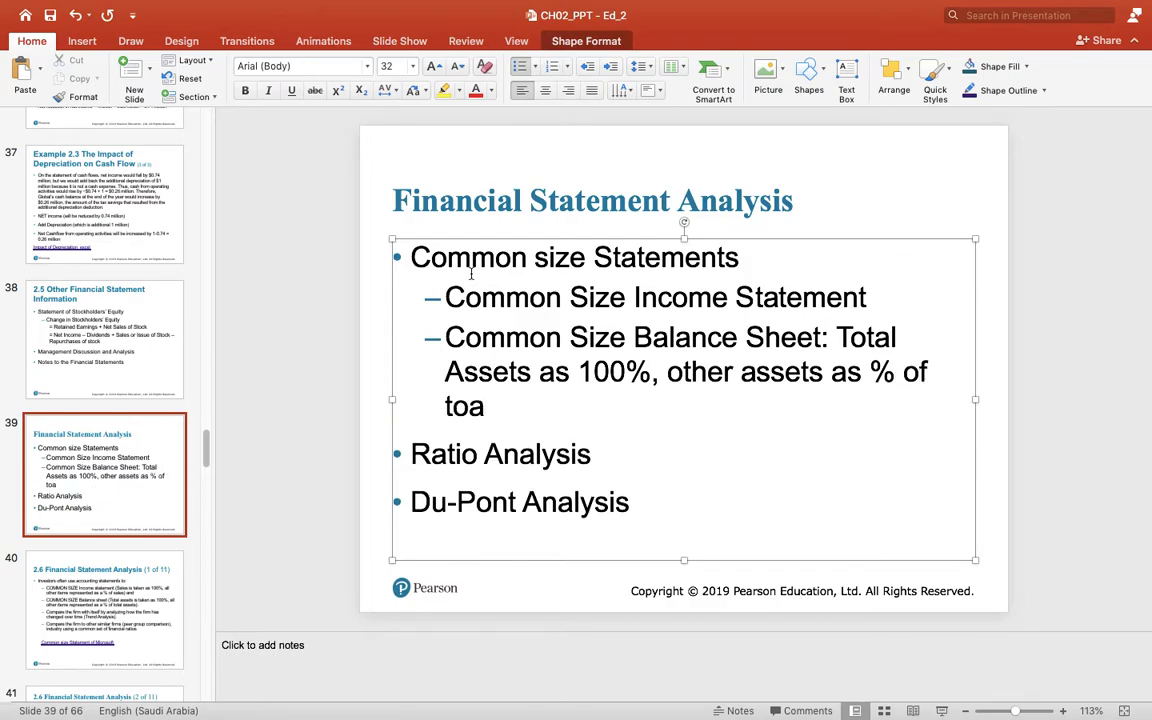
key(BackSpace)
key(BackSpace)
key(BackSpace)
text(TA)
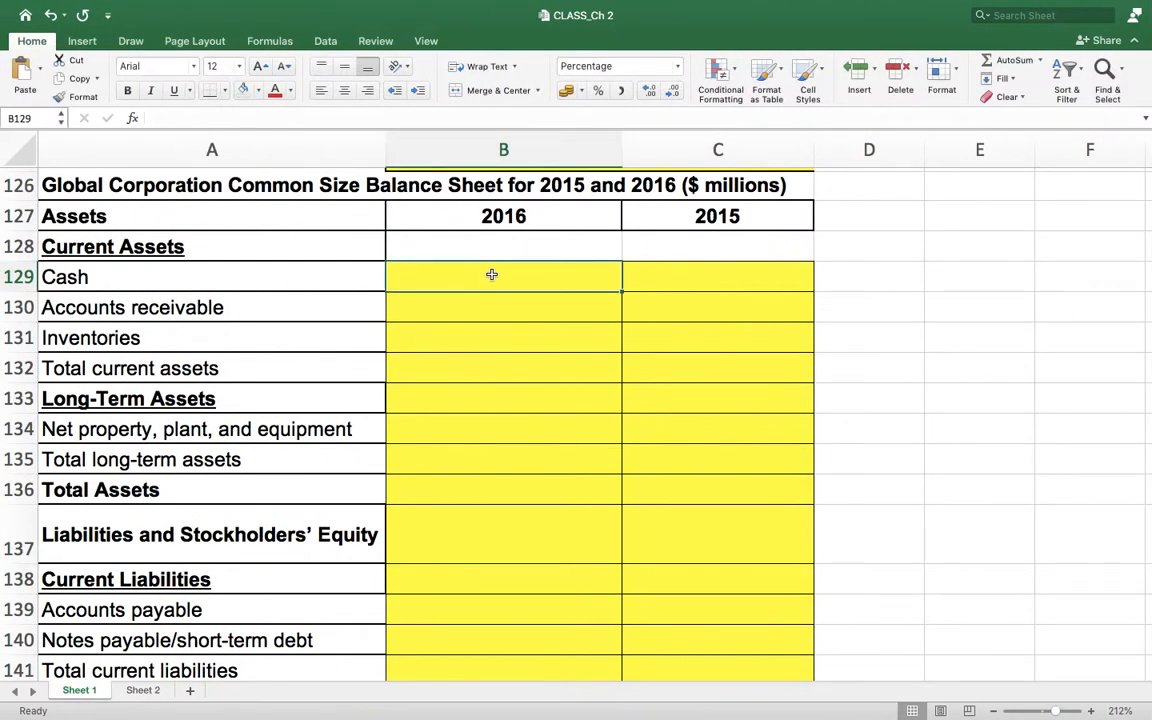
Build the formula =B82/B89 in B129, dividing 2016 cash by 2016 total assets.
text(=)
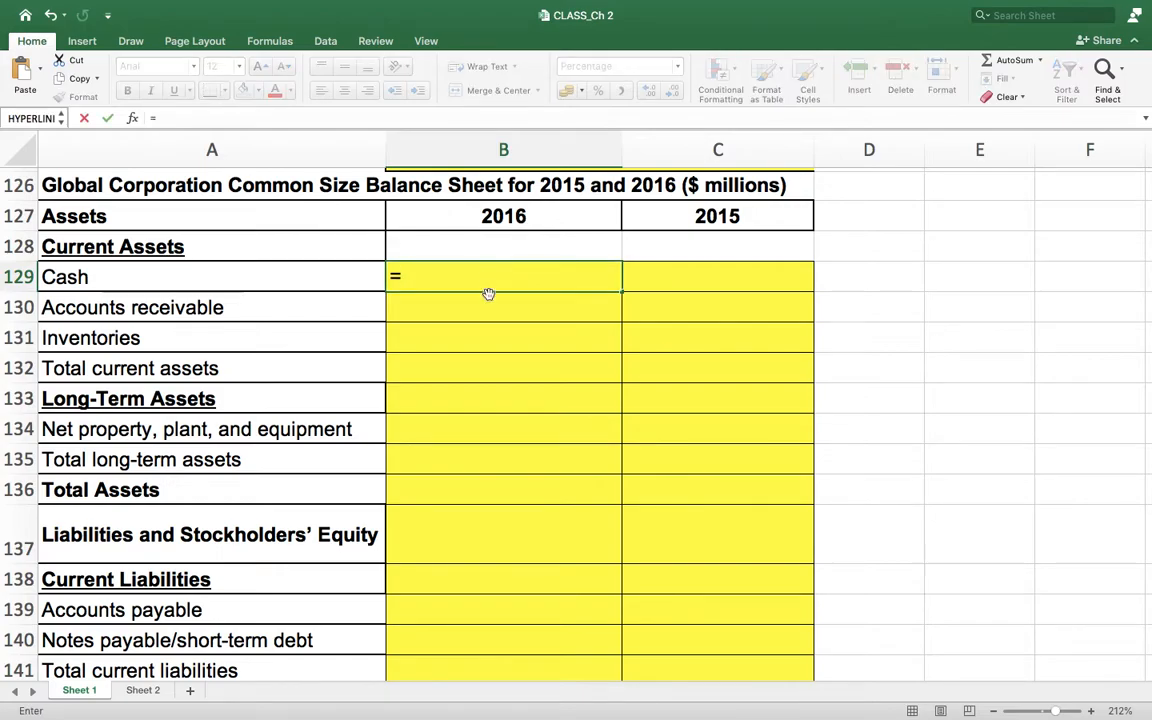
scroll(490, 362, up, 10)
scroll(494, 352, up, 15)
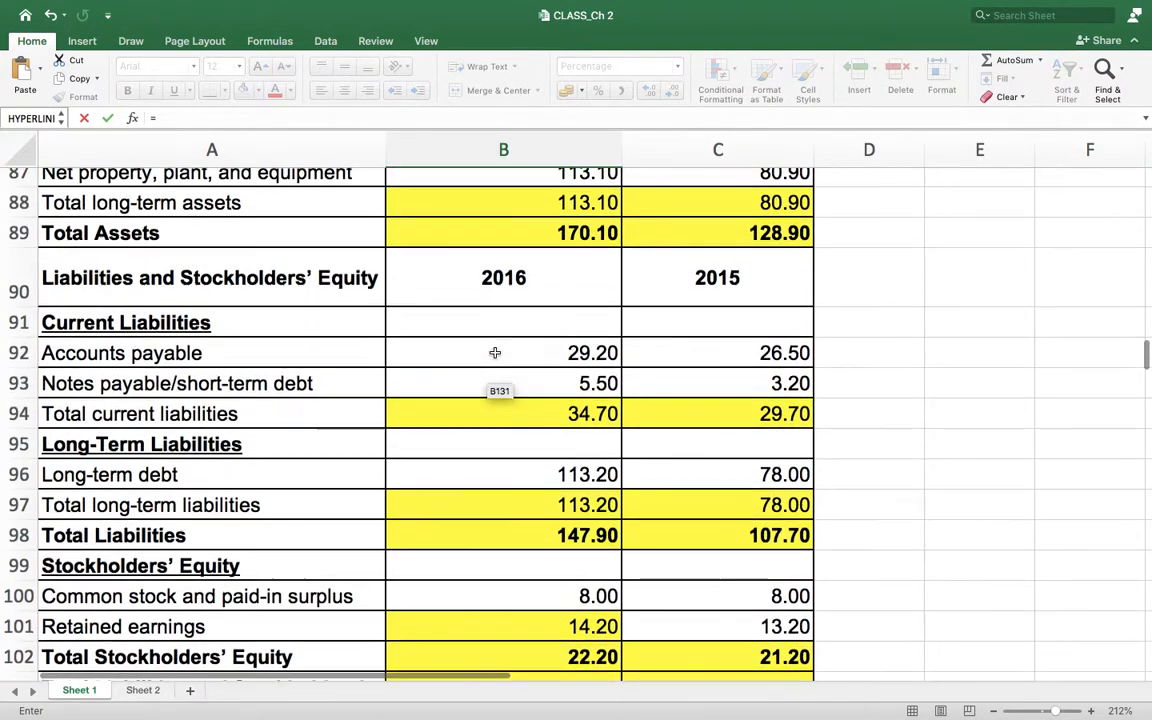
scroll(498, 352, down, 6)
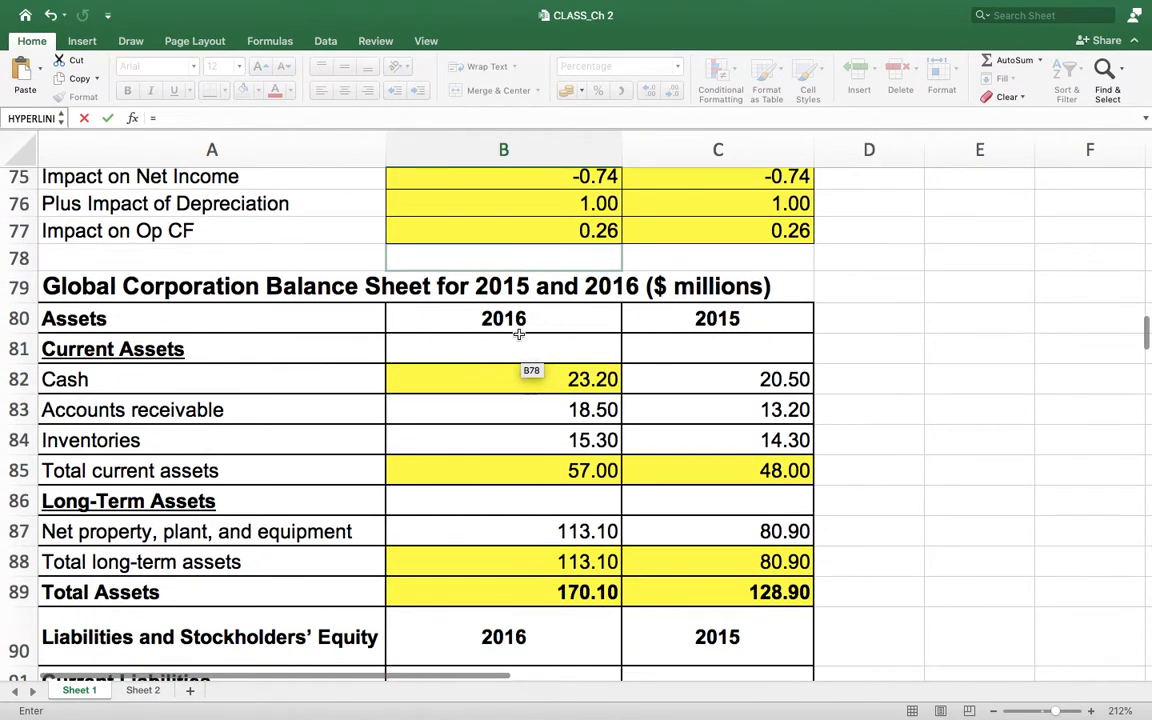
scroll(527, 372, down, 1)
click(541, 371)
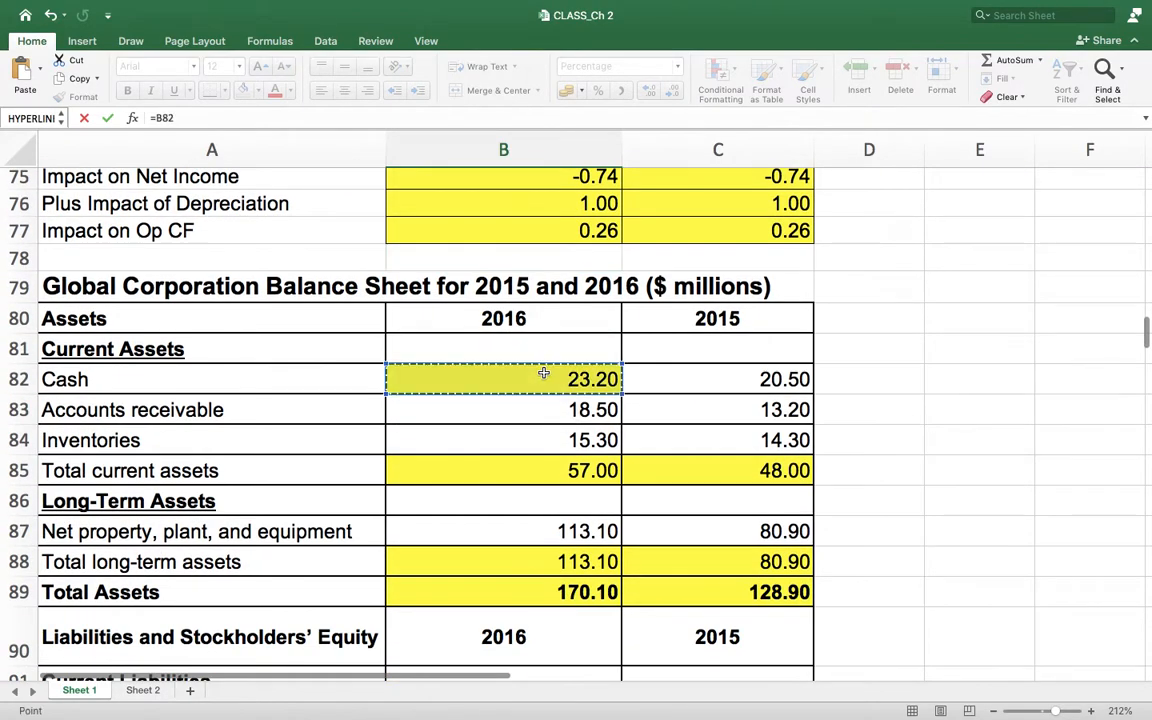
text(/)
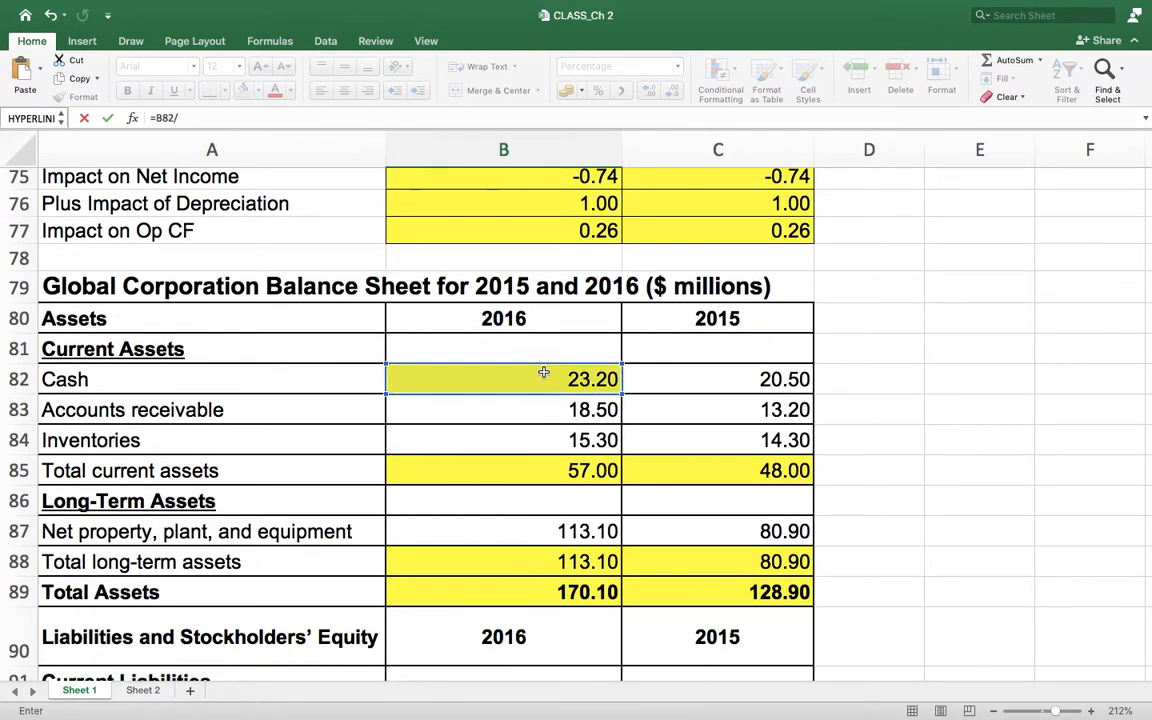
click(561, 592)
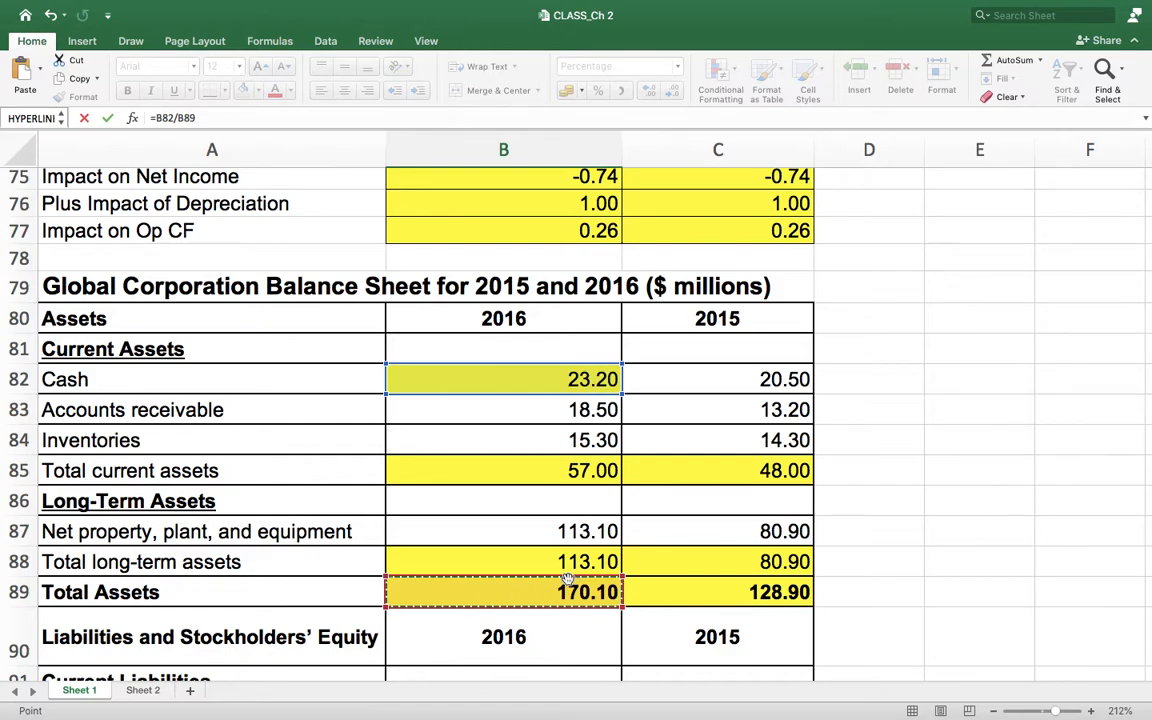
Lock only the row of the total assets reference so that B129 holds =B82/B$89, and commit the formula.
key(F4)
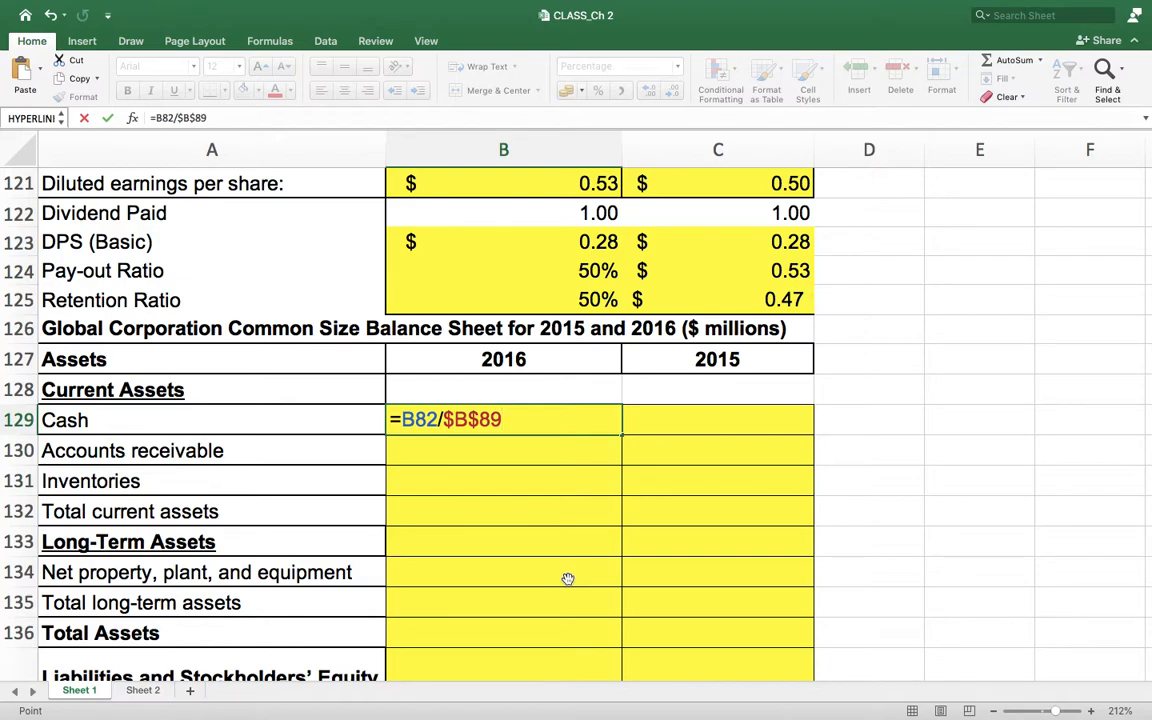
key(F4)
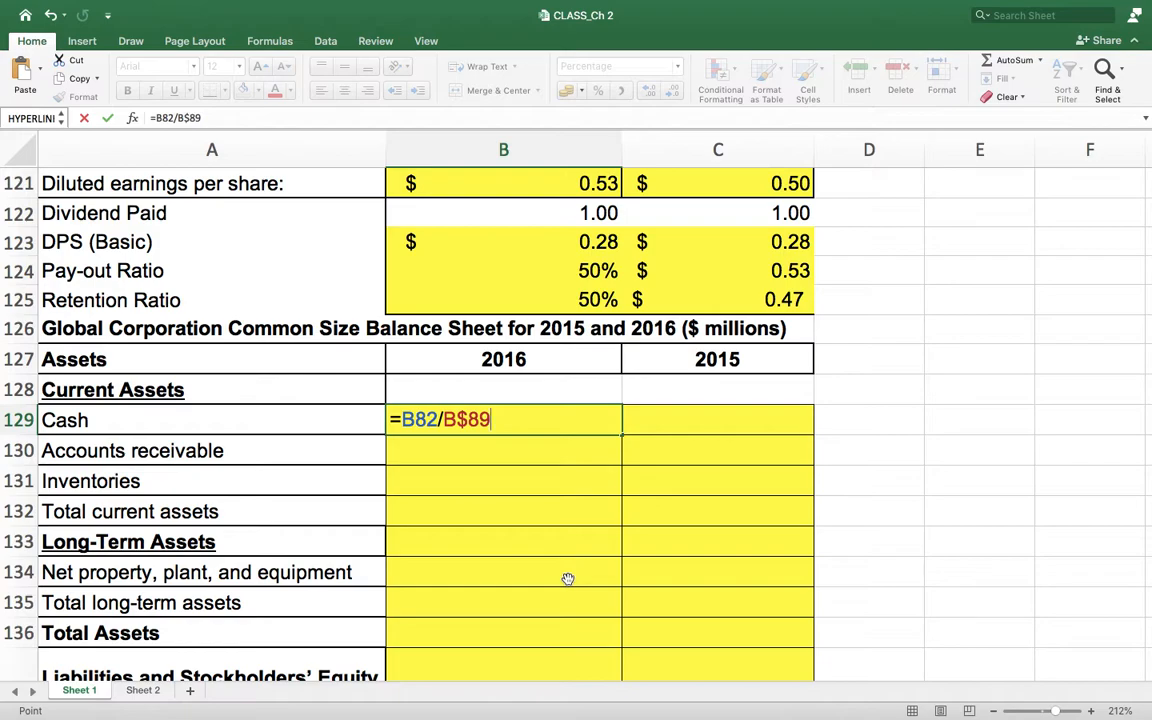
key(F4)
key(F4)
key(F4)
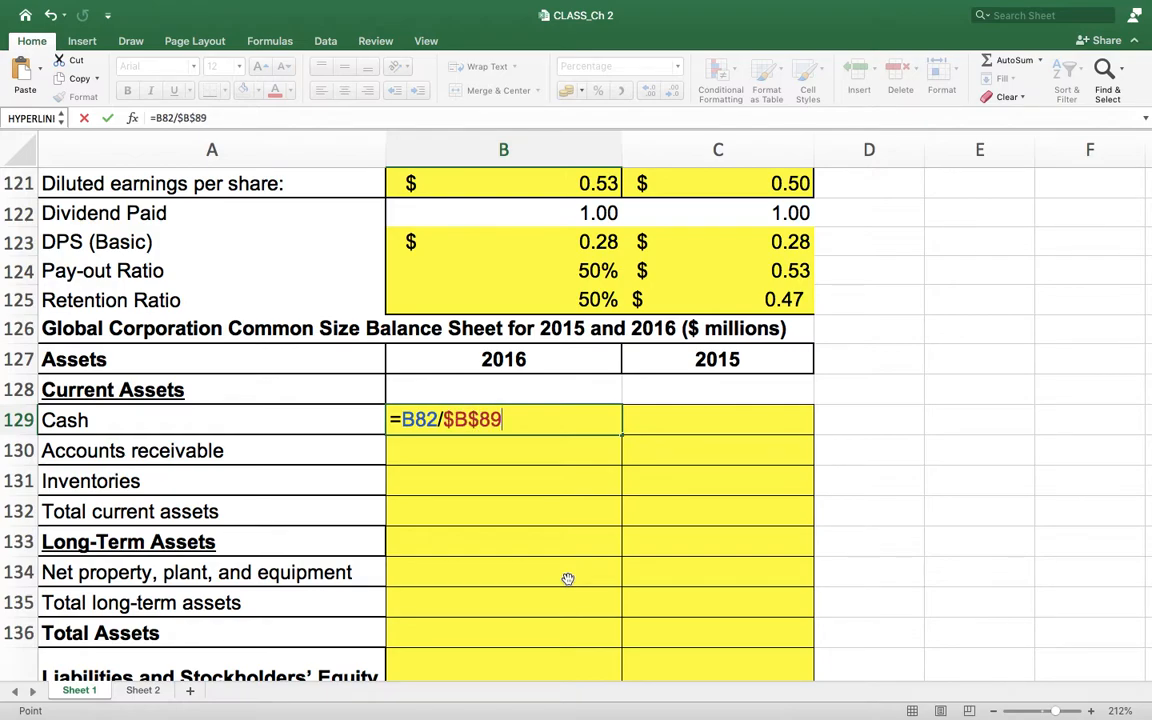
key(F4)
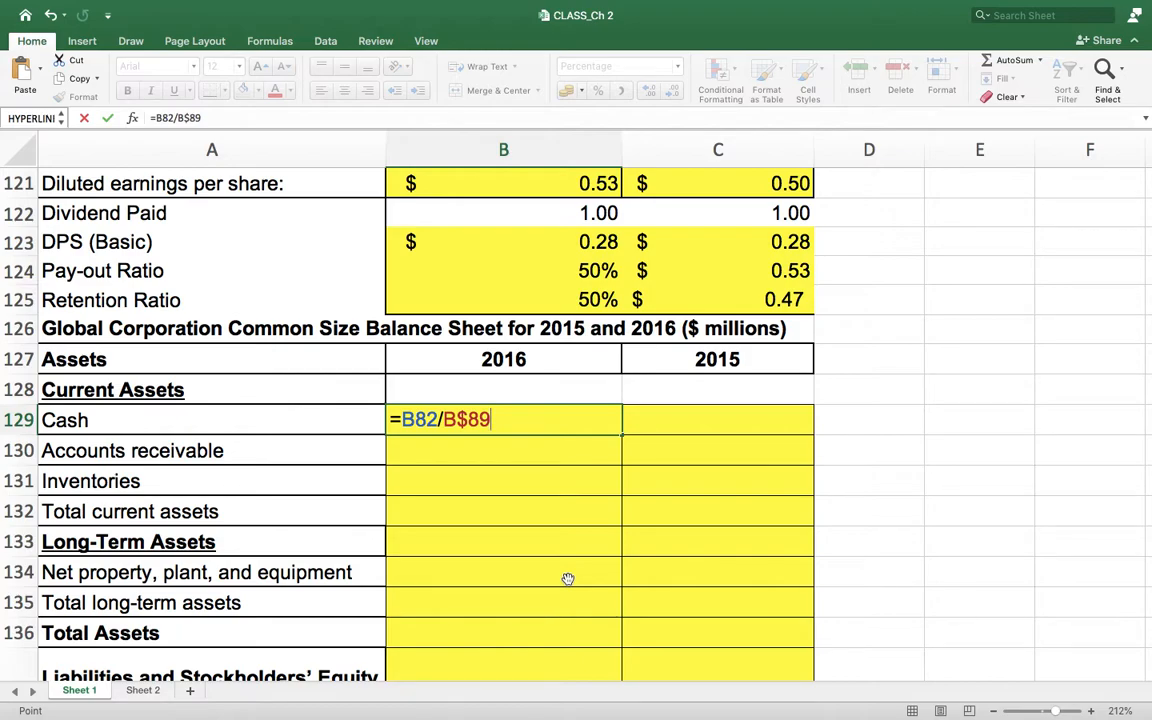
key(Return)
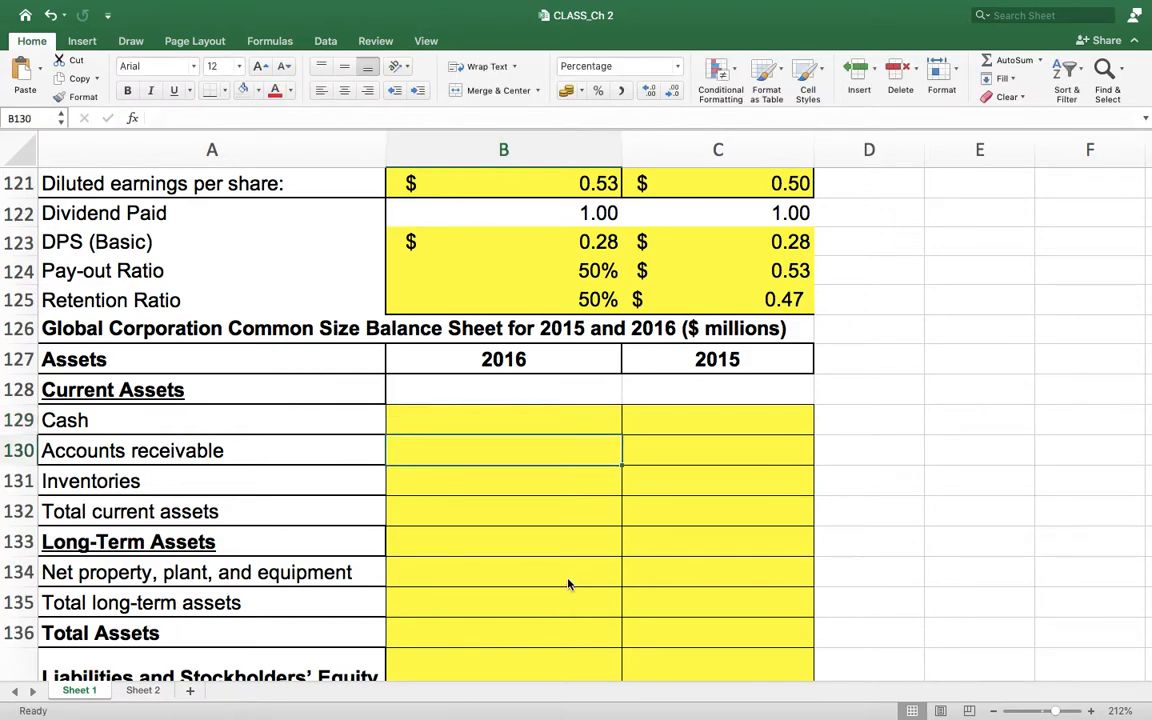
Fill the B129 formula down through B150, covering all 2016 rows of the common size balance sheet.
click(558, 425)
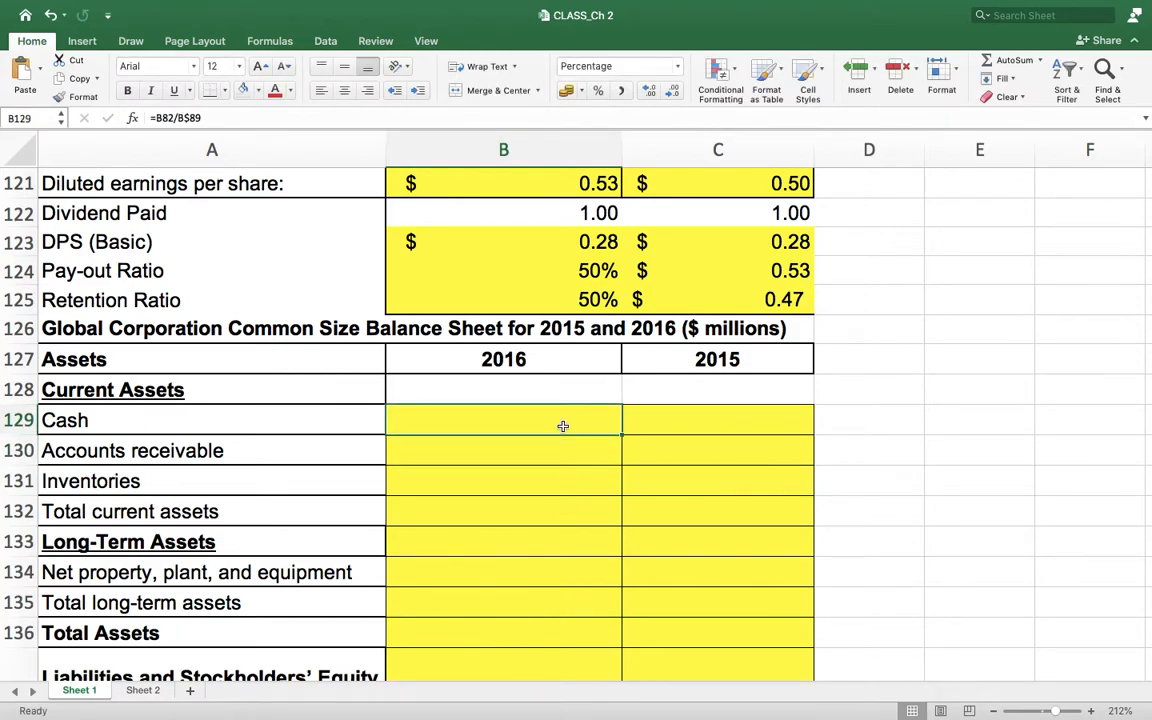
key(shift+Down)
key(shift+Down)
key(shift+Down)
key(shift+Down)
key(shift+Down)
key(shift+Down)
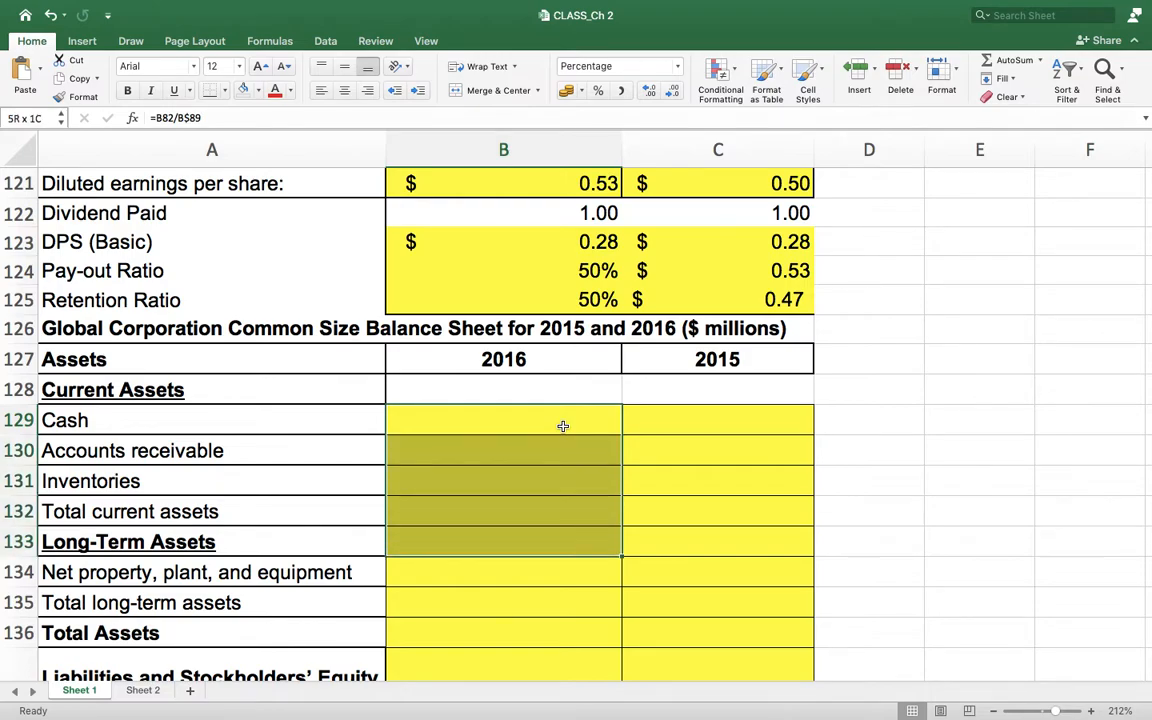
key(shift+Down)
key(shift+Down)
key(shift+Down)
key(shift+Down)
key(shift+Down)
key(shift+Down)
key(shift+Down)
key(shift+Down)
key(shift+Down)
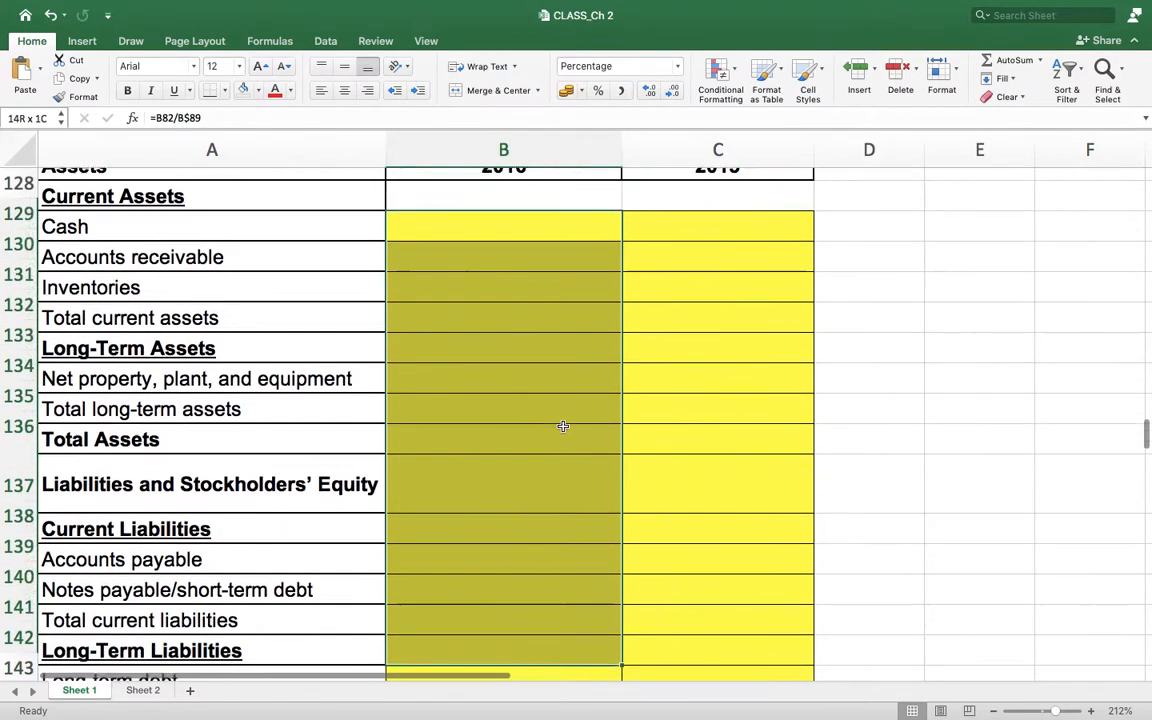
key(shift+Down)
key(shift+Down)
key(shift+Down)
key(shift+Down)
key(shift+Down)
key(shift+Down)
key(shift+Down)
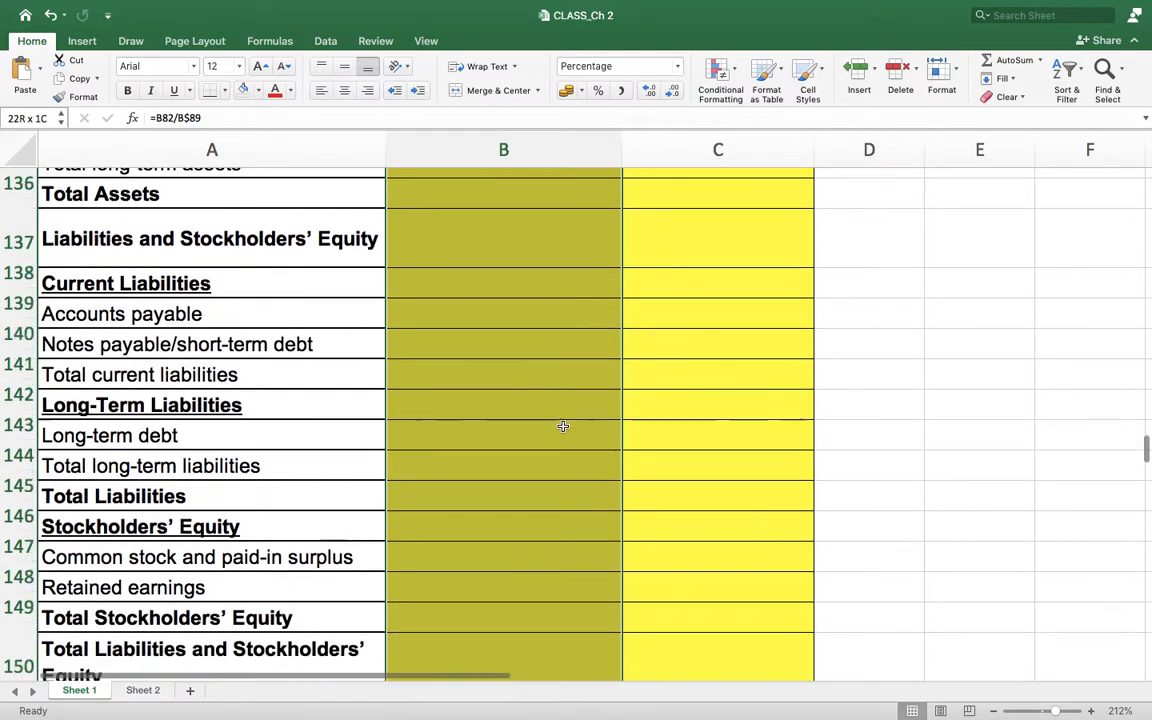
key(shift+Down)
key(shift+Down)
key(shift+Up)
key(shift+Up)
key(shift+Up)
key(shift+Up)
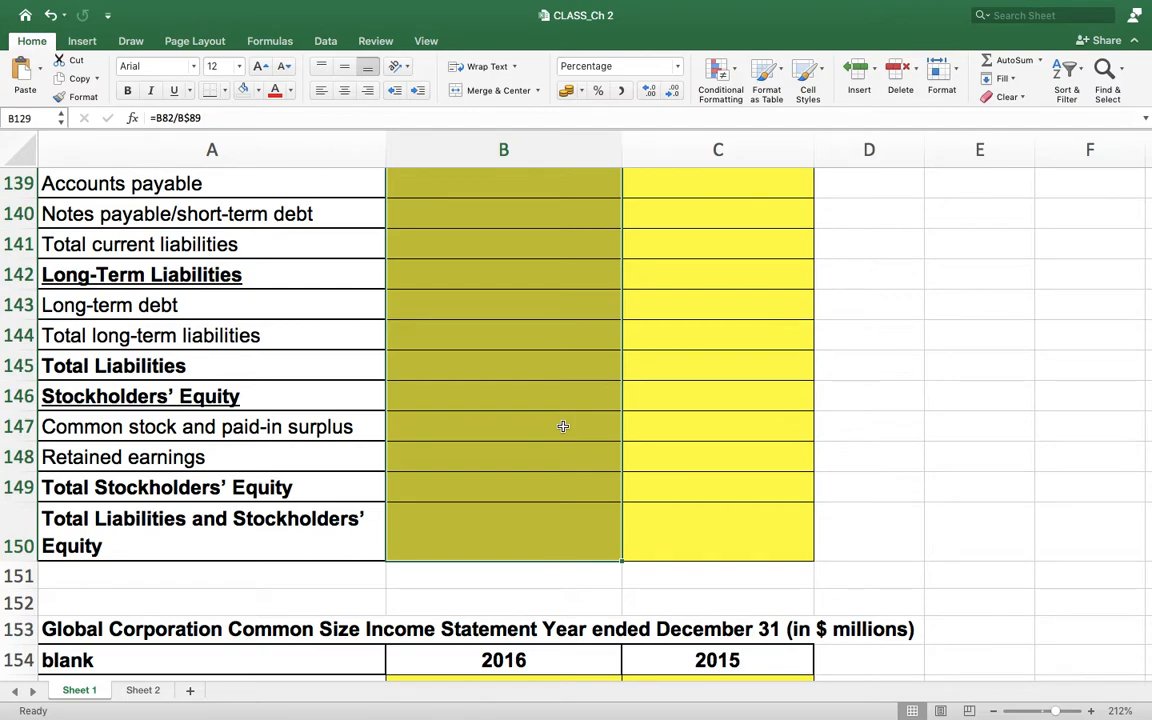
key(ctrl+d)
Clear the 2016 percentages from the Long-Term Assets, Liabilities and Stockholders' Equity, and Current Liabilities heading rows (B133, B137 and B138).
scroll(592, 427, up, 5)
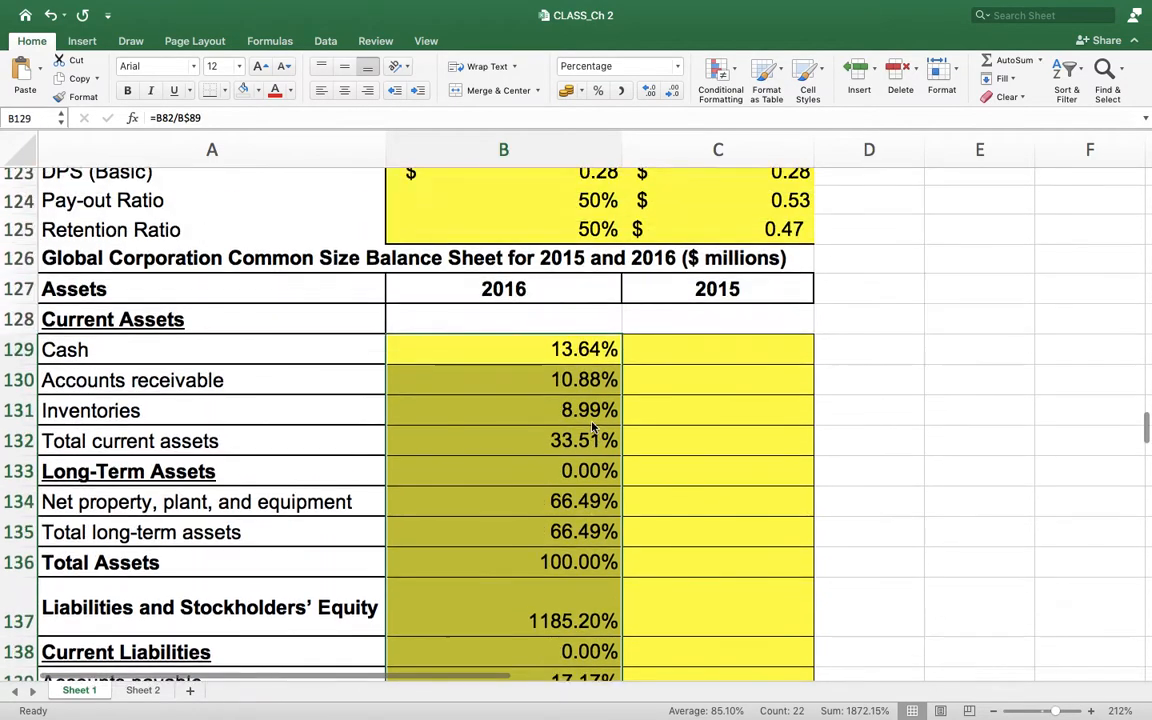
scroll(560, 400, down, 5)
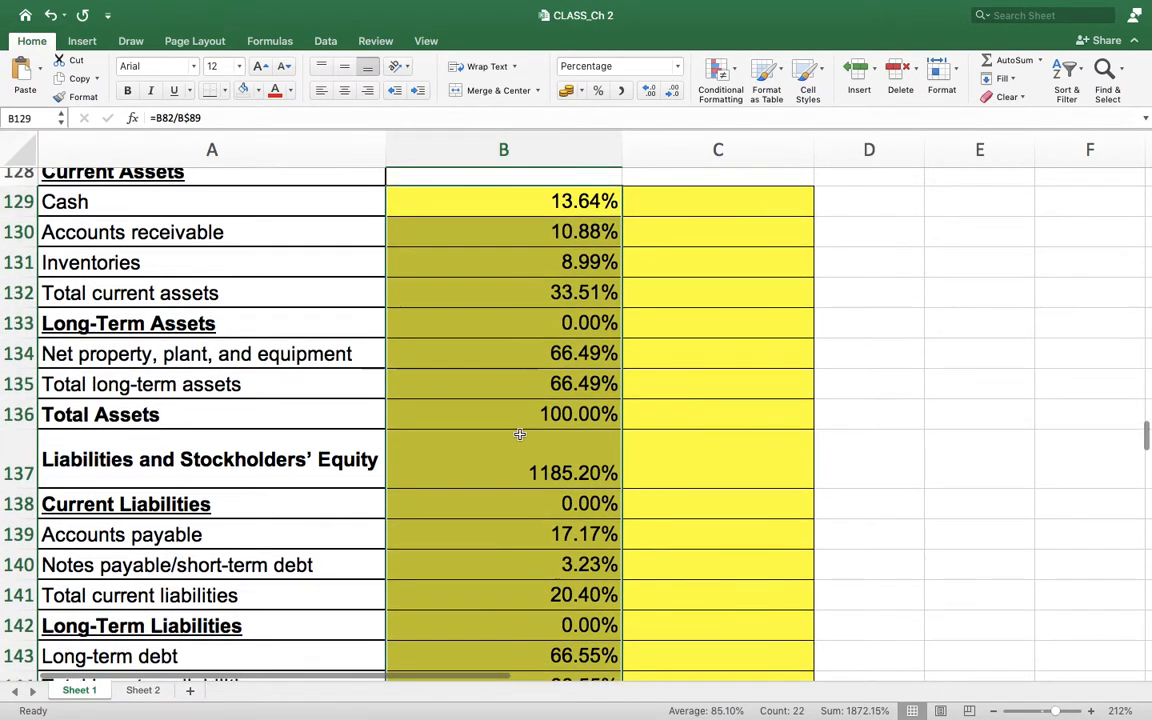
scroll(519, 434, up, 2)
click(573, 450)
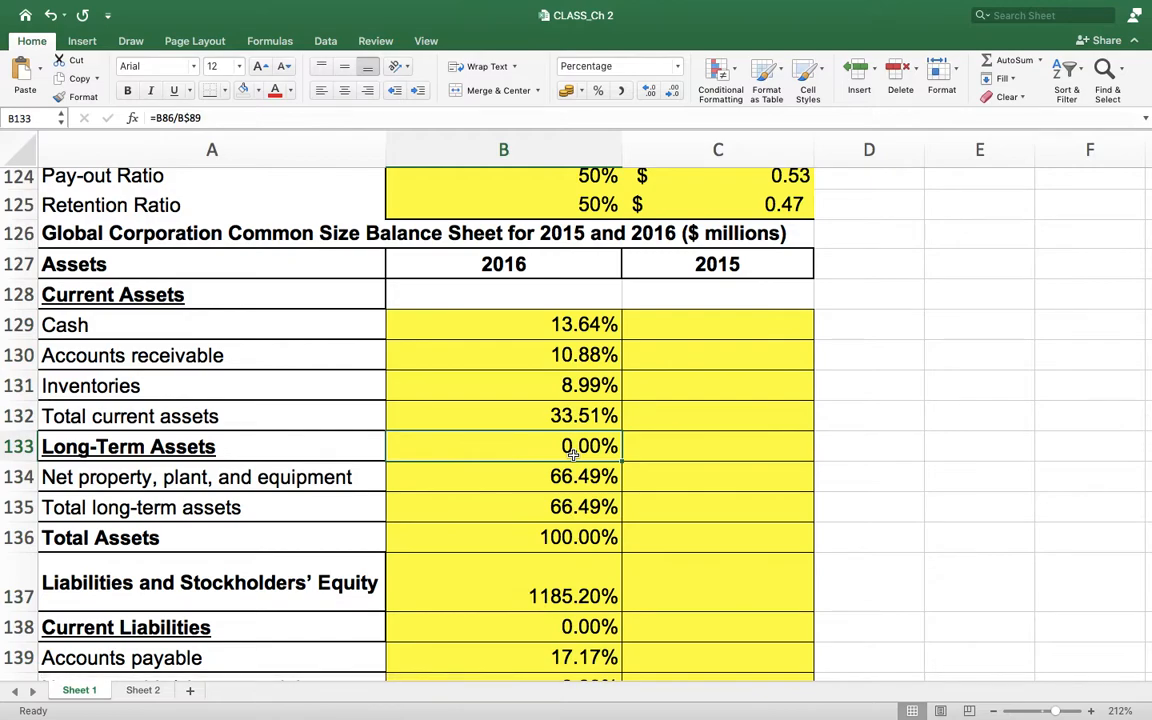
key(Delete)
scroll(575, 459, down, 5)
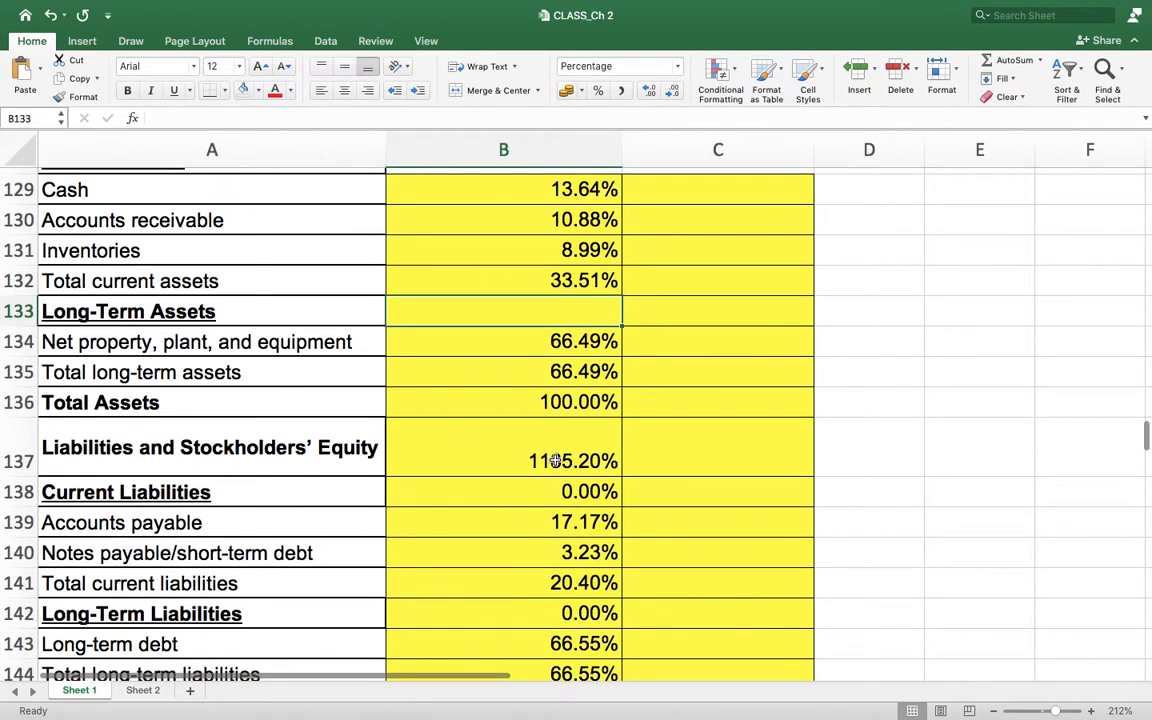
click(545, 458)
key(Delete)
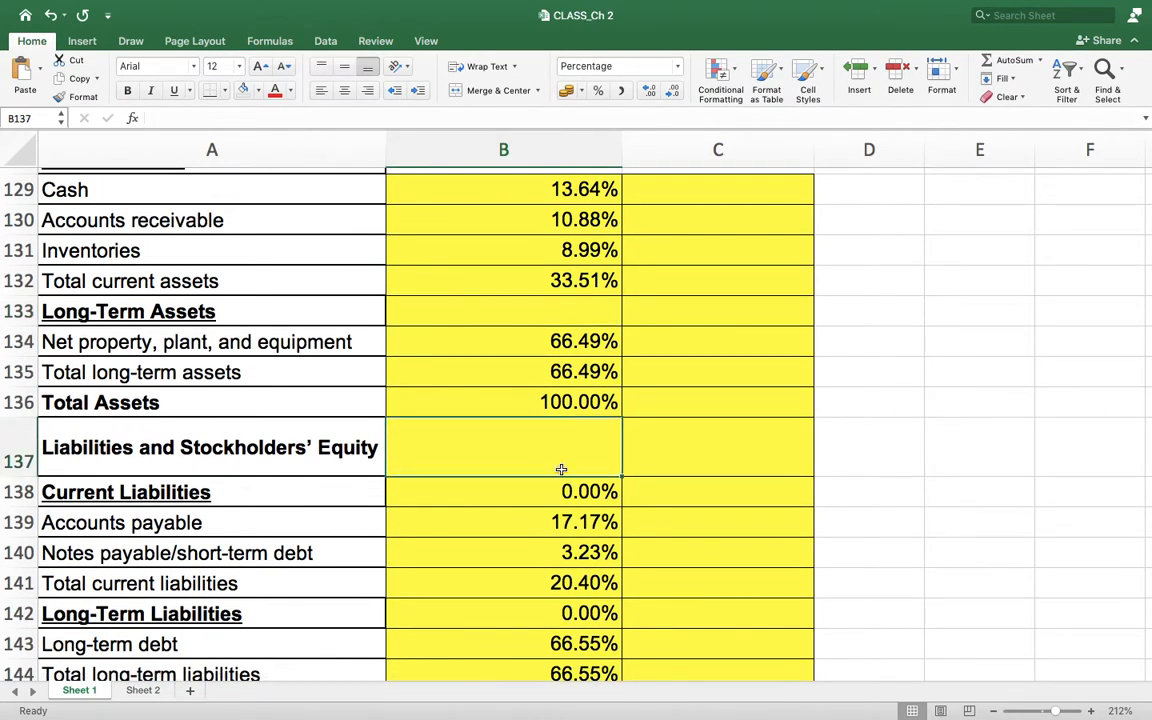
click(564, 490)
key(Delete)
Clear the 2016 percentages from the Long-Term Liabilities and Stockholders' Equity heading rows (B142 and B146).
scroll(630, 481, down, 6)
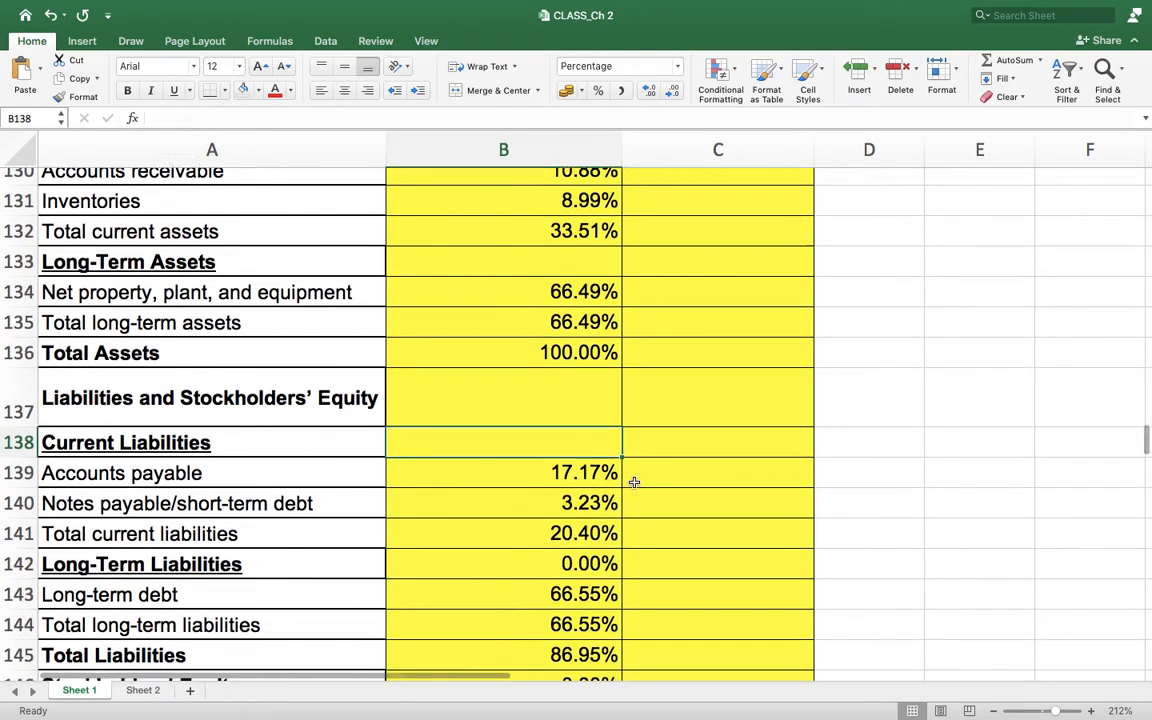
click(608, 425)
key(Delete)
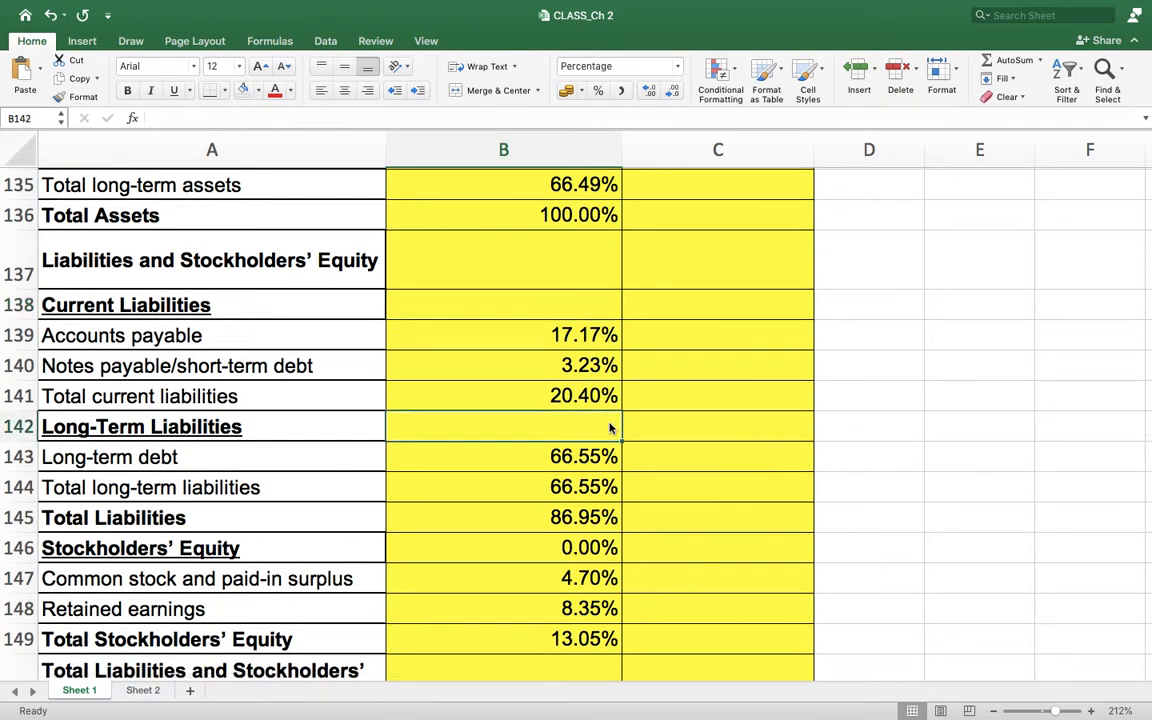
click(550, 538)
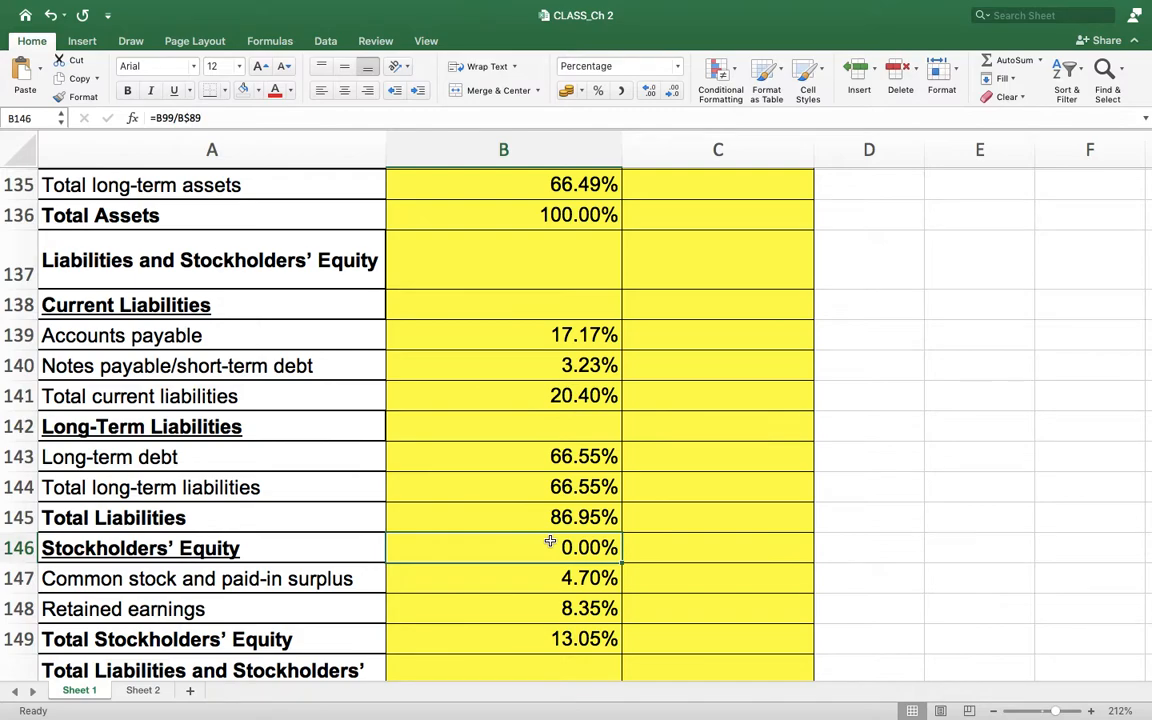
key(Delete)
Review the 2016 common size percentages and step through the formulas from B129 to B135, checking the numerator and total assets references.
scroll(550, 575, up, 10)
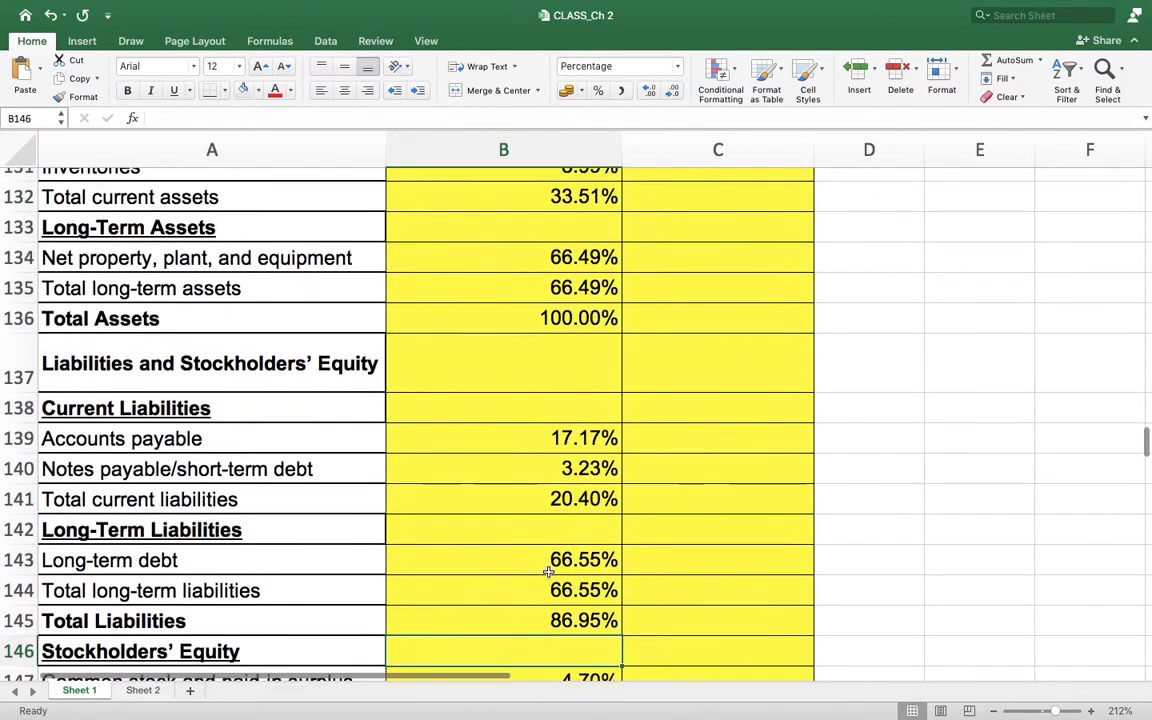
scroll(550, 575, up, 1)
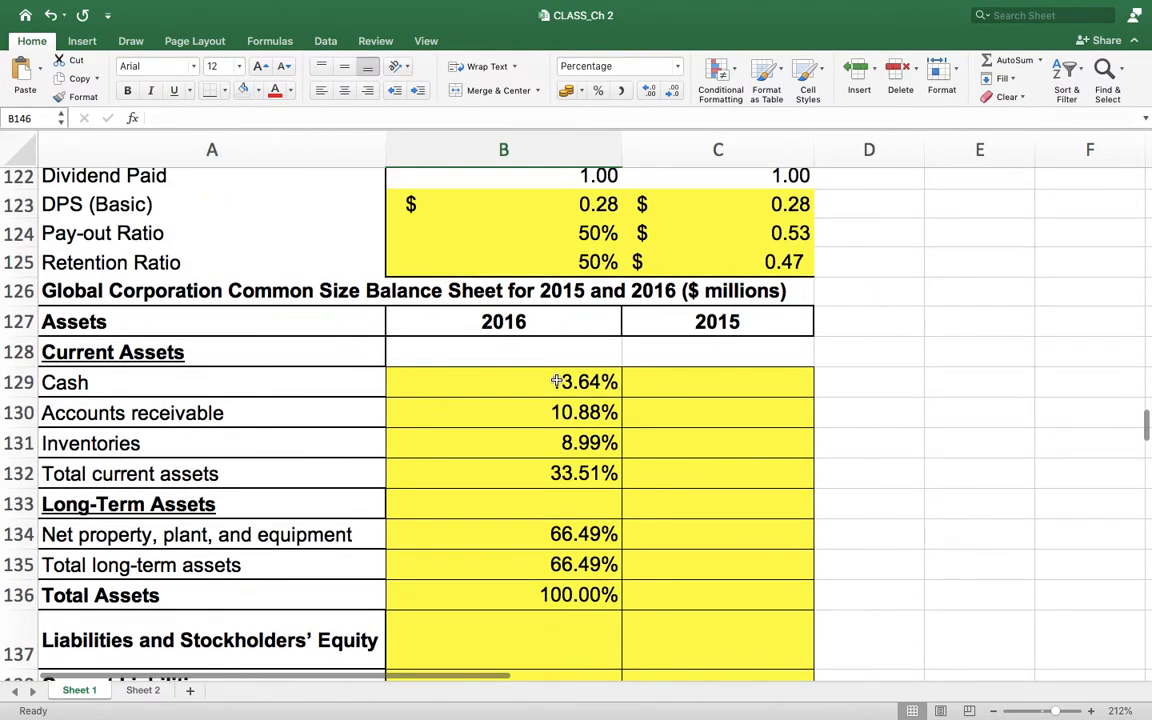
click(504, 380)
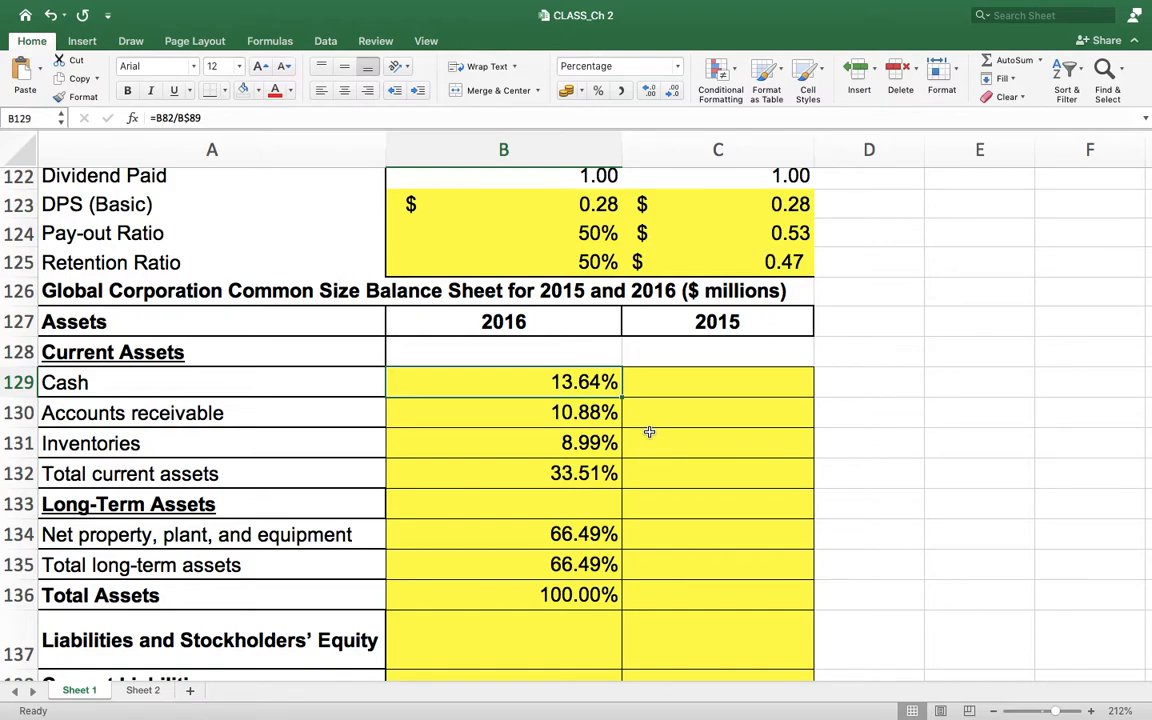
scroll(638, 504, down, 5)
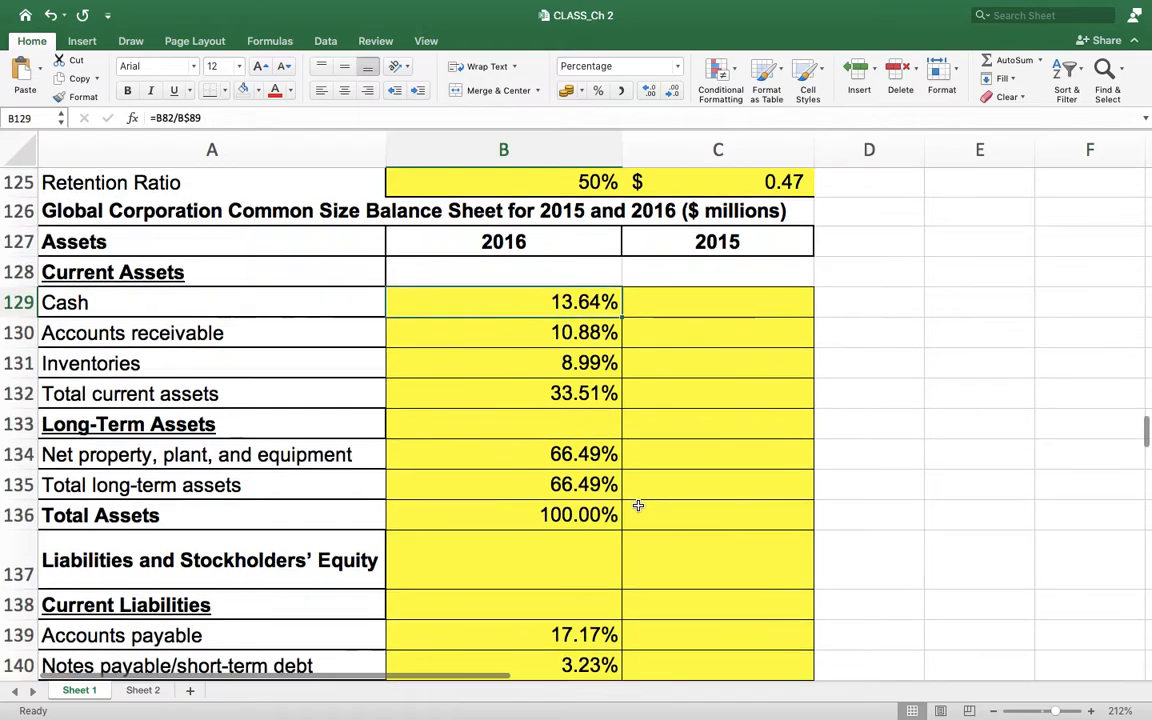
scroll(638, 505, down, 7)
scroll(589, 442, up, 12)
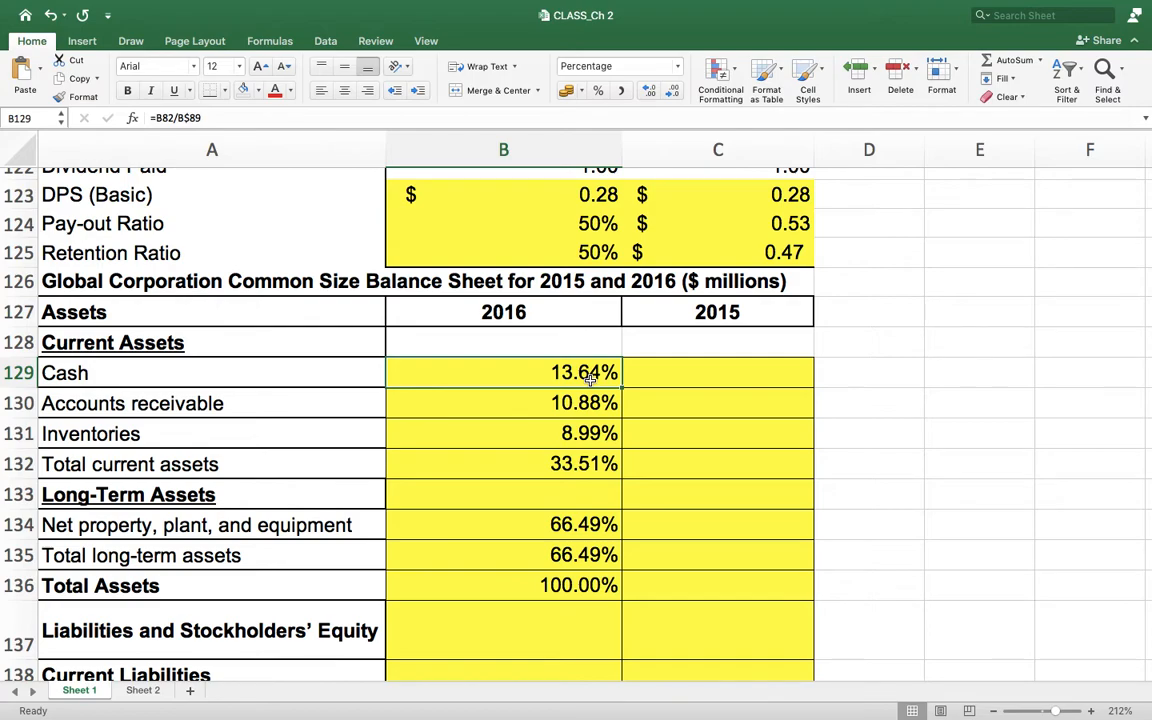
key(Down)
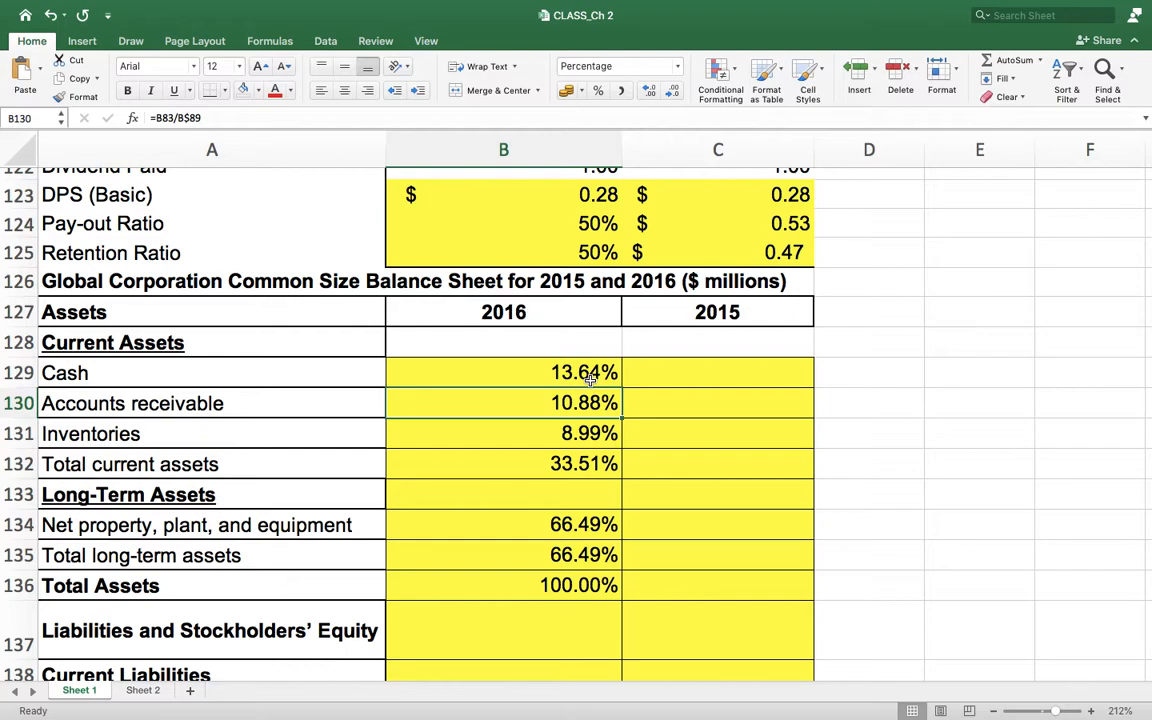
click(589, 378)
key(Down)
key(Down)
key(Down)
key(Down)
key(Down)
key(Down)
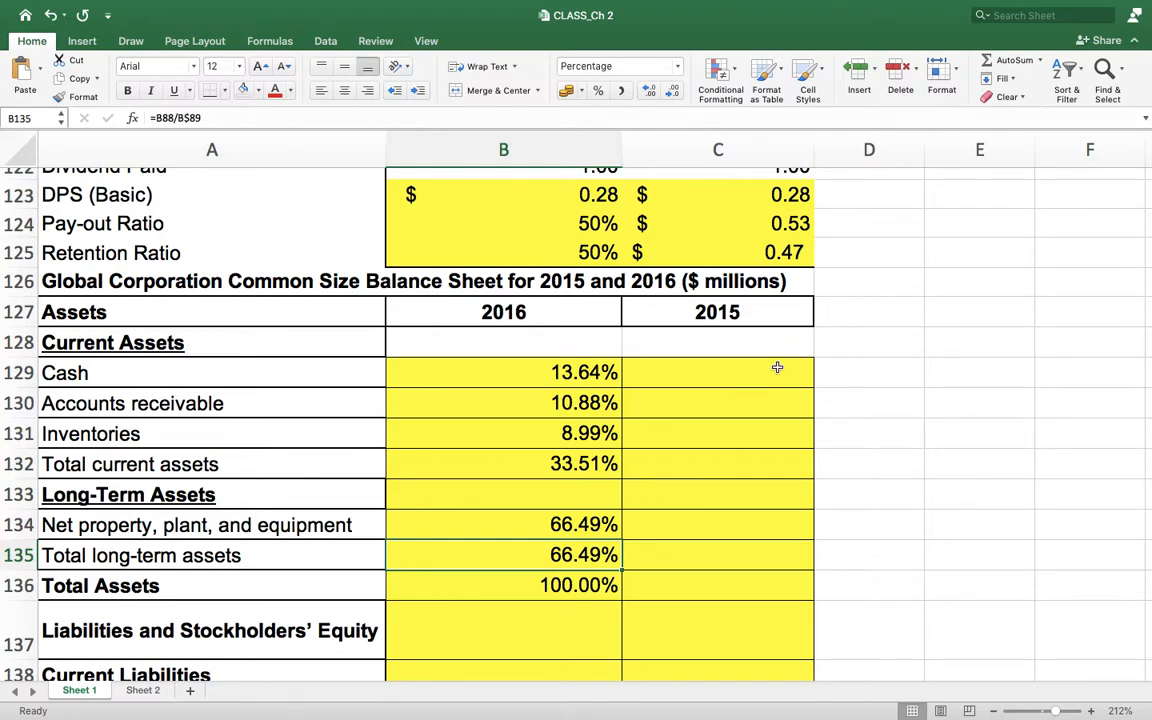
Change the B129 formula to =B82/$B89, locking only the column of the total assets reference.
click(745, 379)
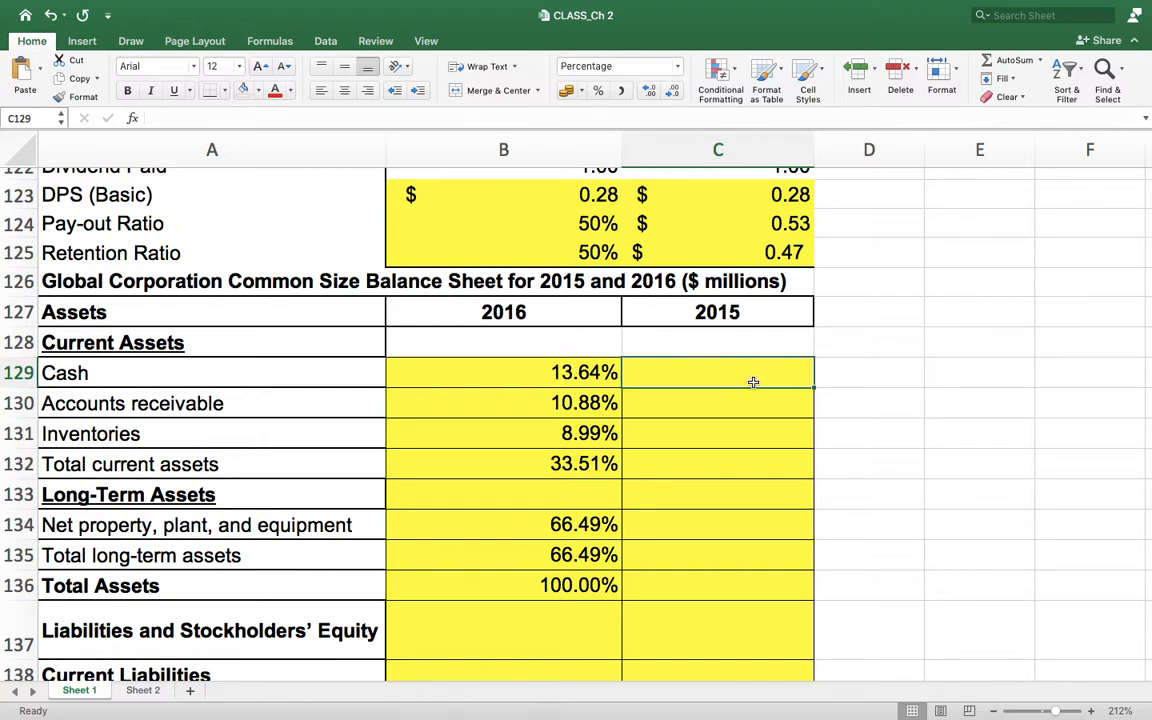
click(556, 374)
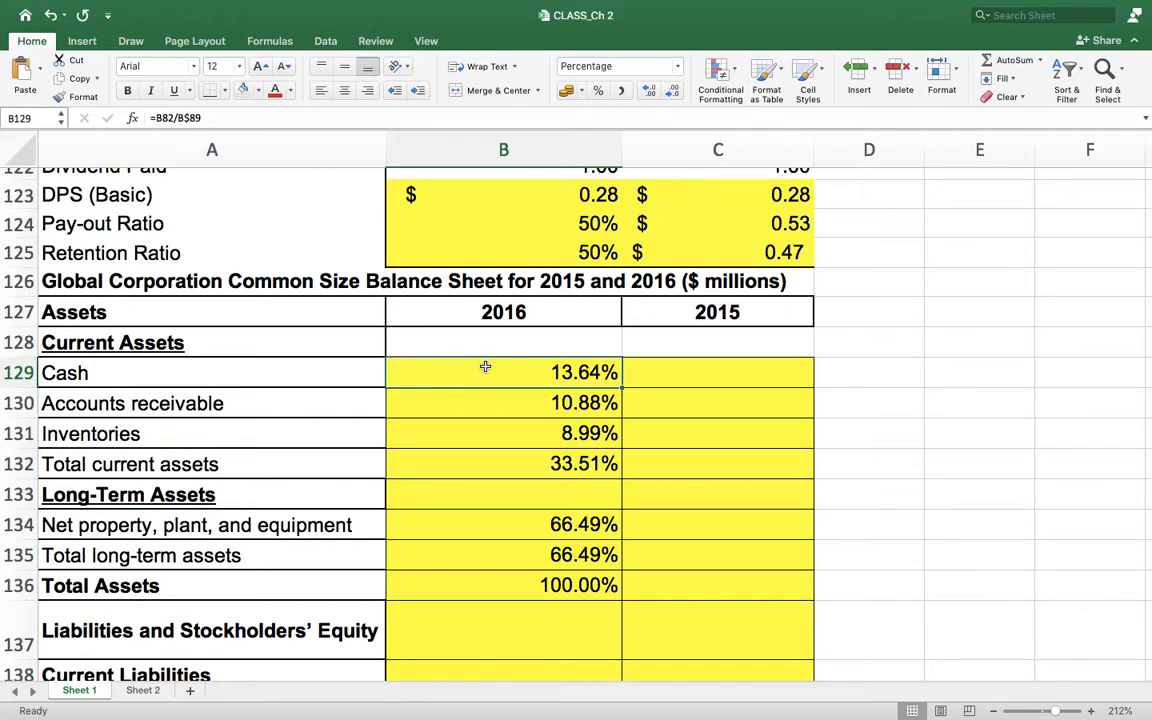
click(178, 118)
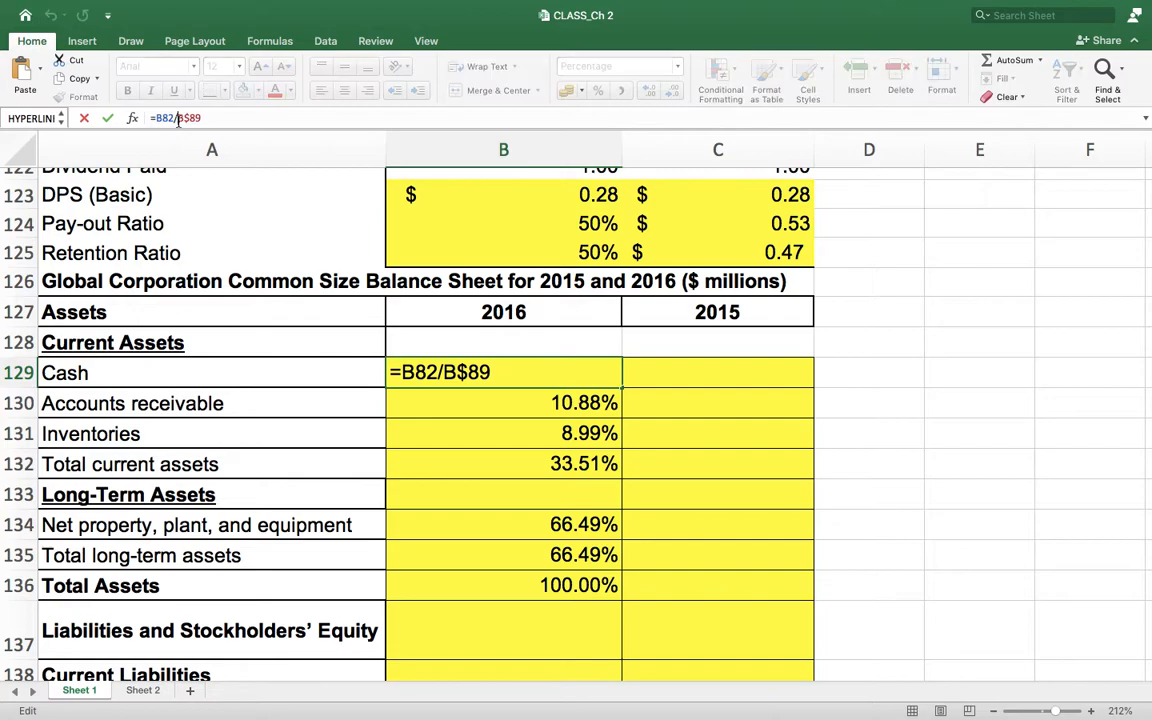
text($)
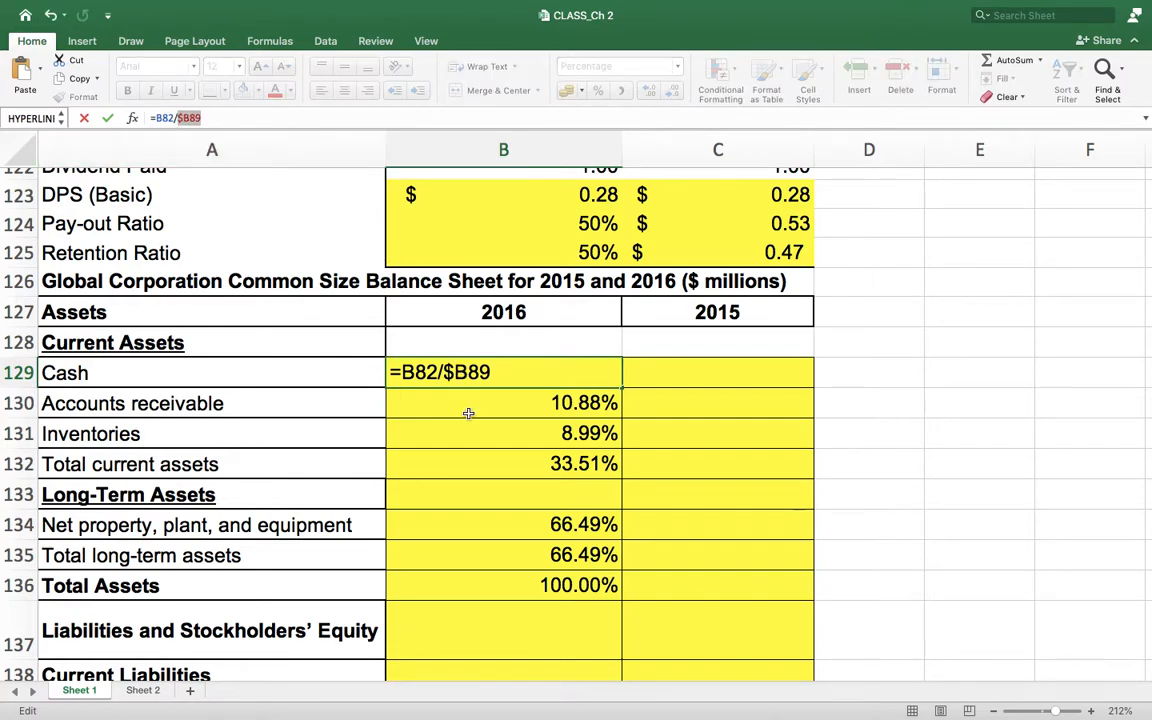
key(Tab)
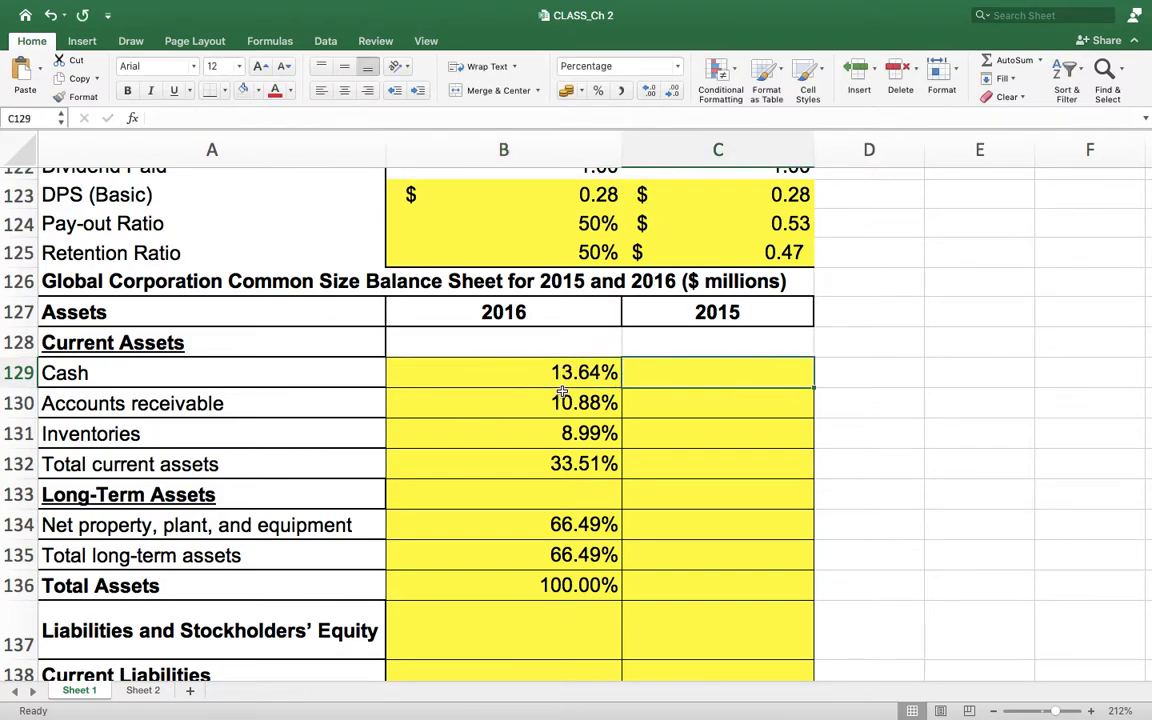
Fill the column-locked cash formula from B129 across into C129 for 2015.
click(505, 372)
key(shift+Right)
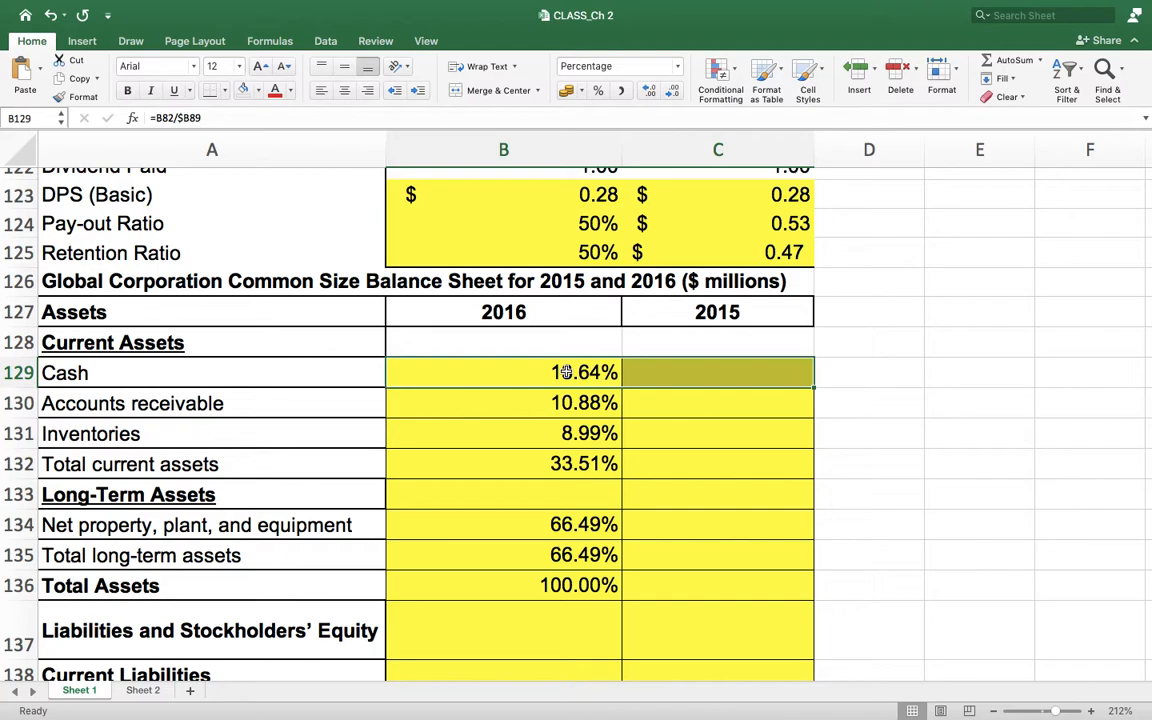
key(ctrl+r)
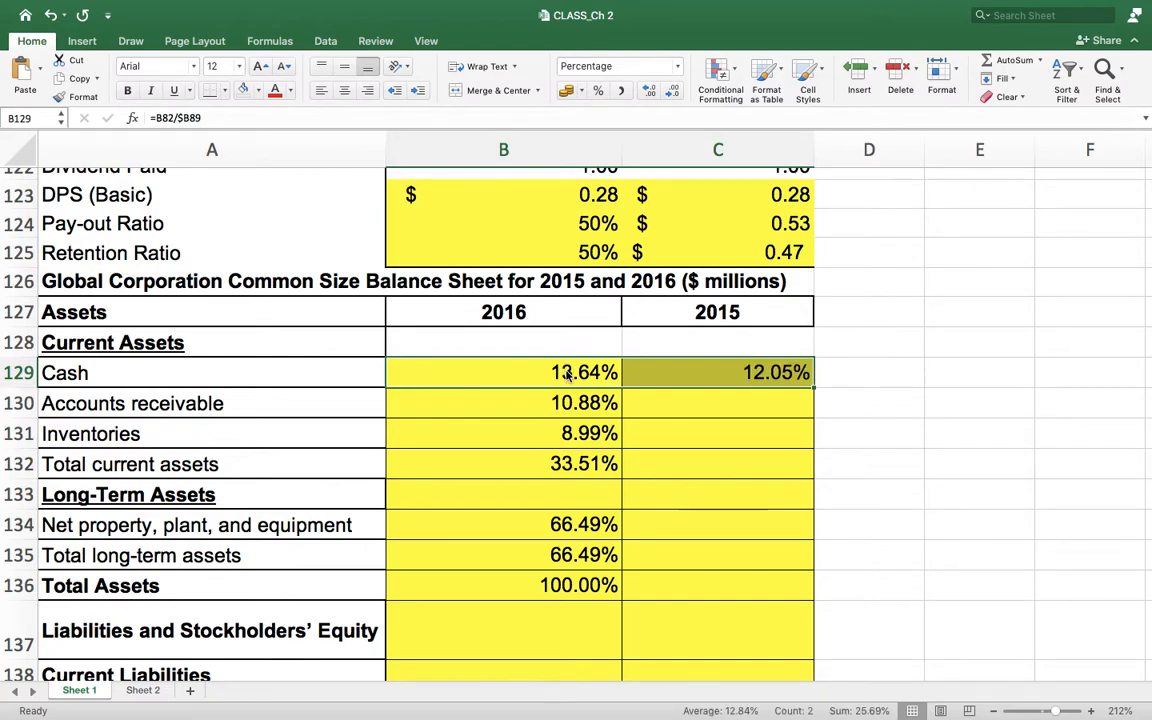
Try to fill the C129 formula down through C136 for the 2015 asset rows.
key(shift+Down)
key(shift+Down)
key(shift+Down)
key(shift+Down)
key(shift+Down)
key(shift+Down)
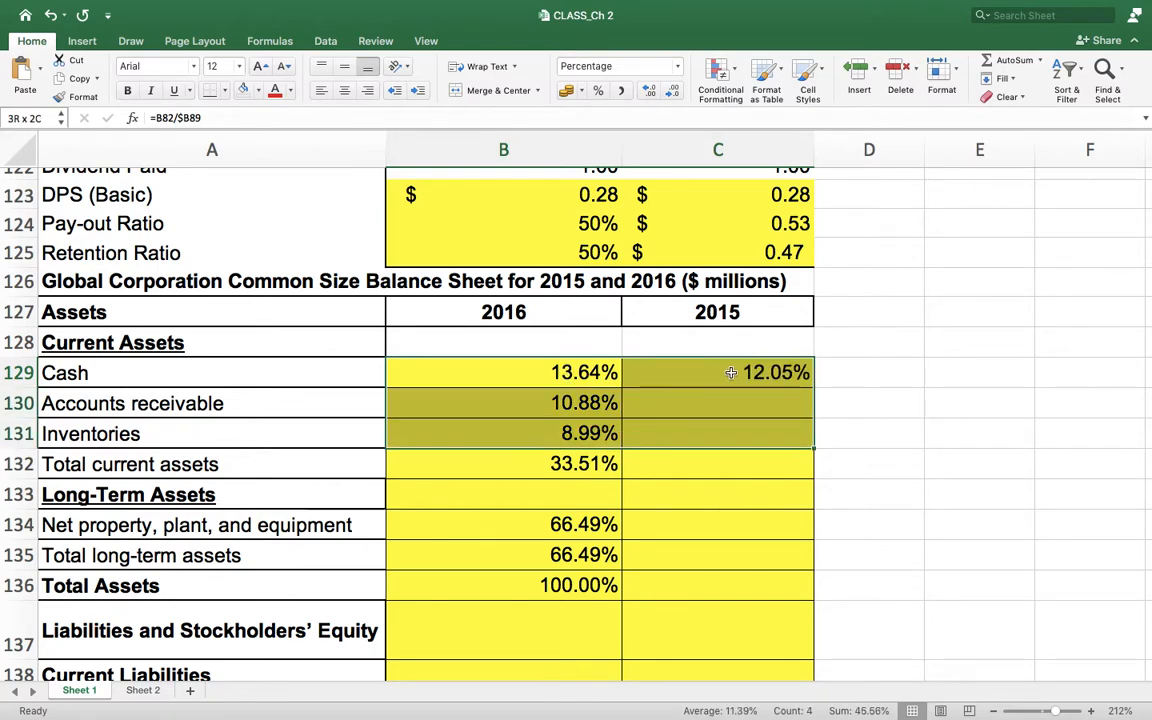
click(783, 374)
key(shift+Down)
key(shift+Down)
key(shift+Down)
key(shift+Down)
key(shift+Down)
key(shift+Down)
key(shift+Down)
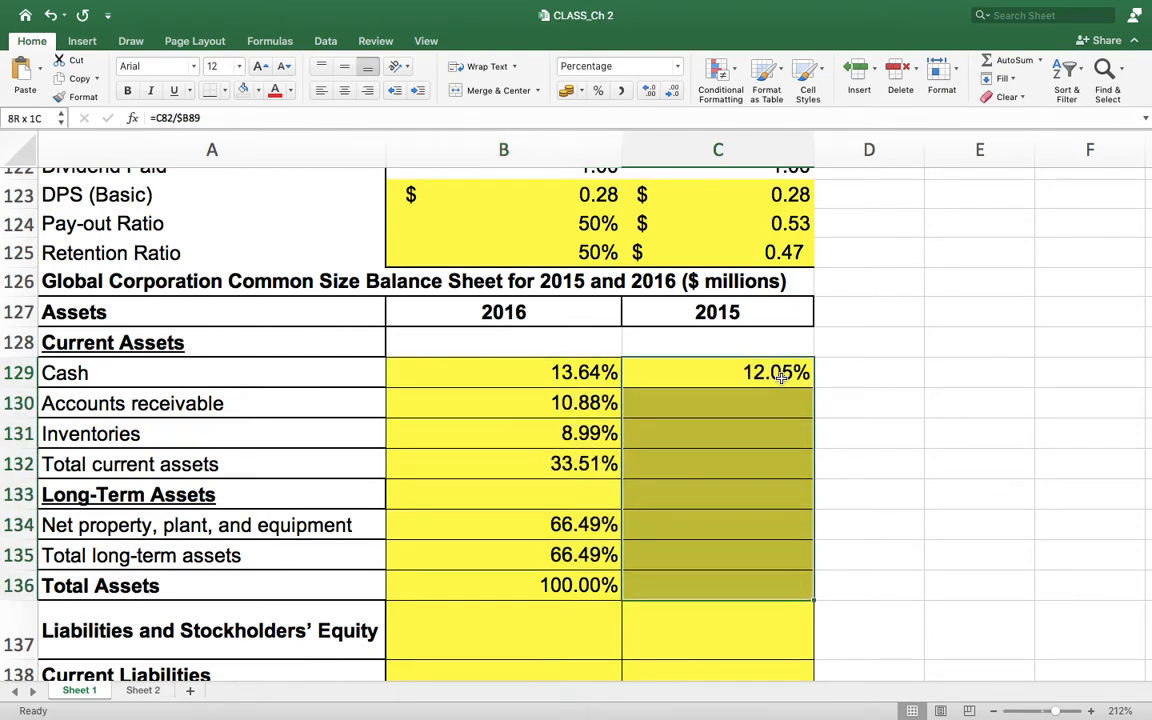
key(ctrl+d)
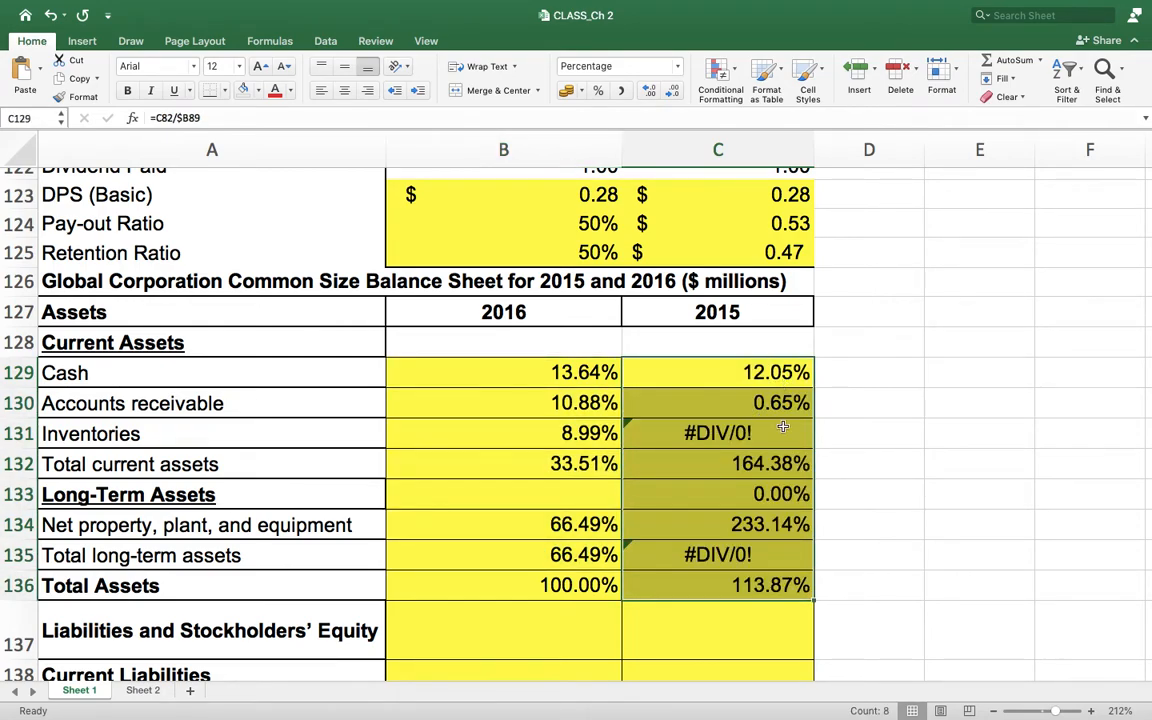
Inspect the 2015 Total Assets formula in C136, undo the fill down column C, and clear C129.
click(742, 592)
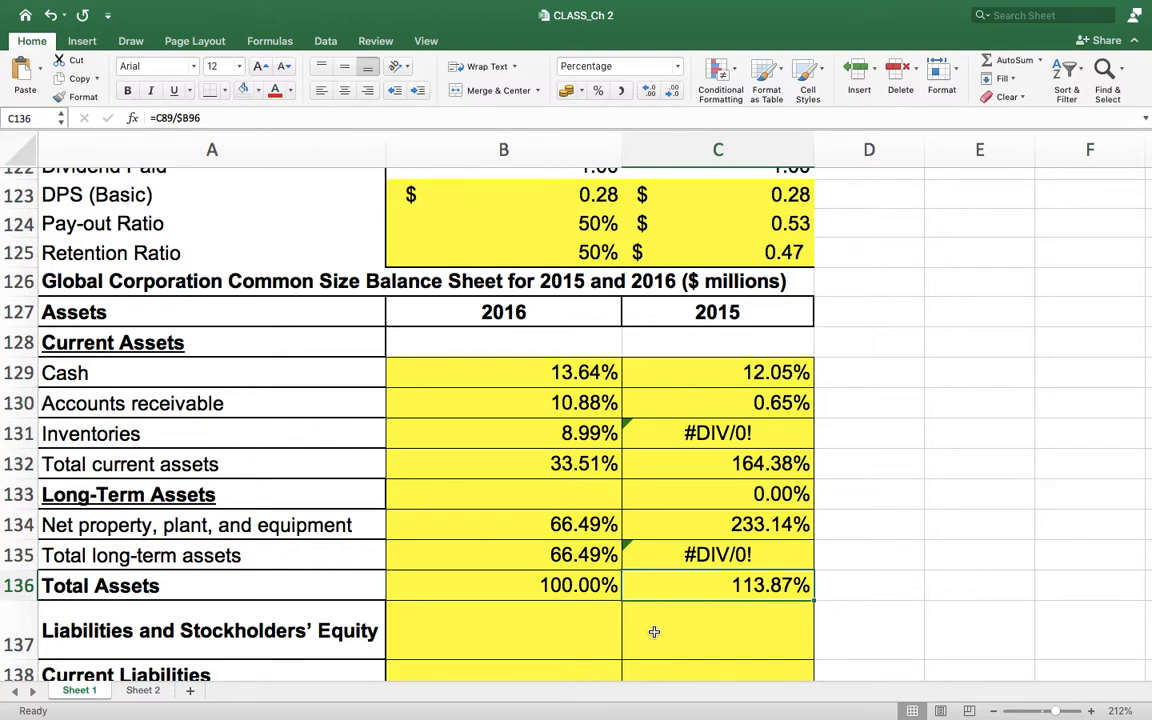
key(super+z)
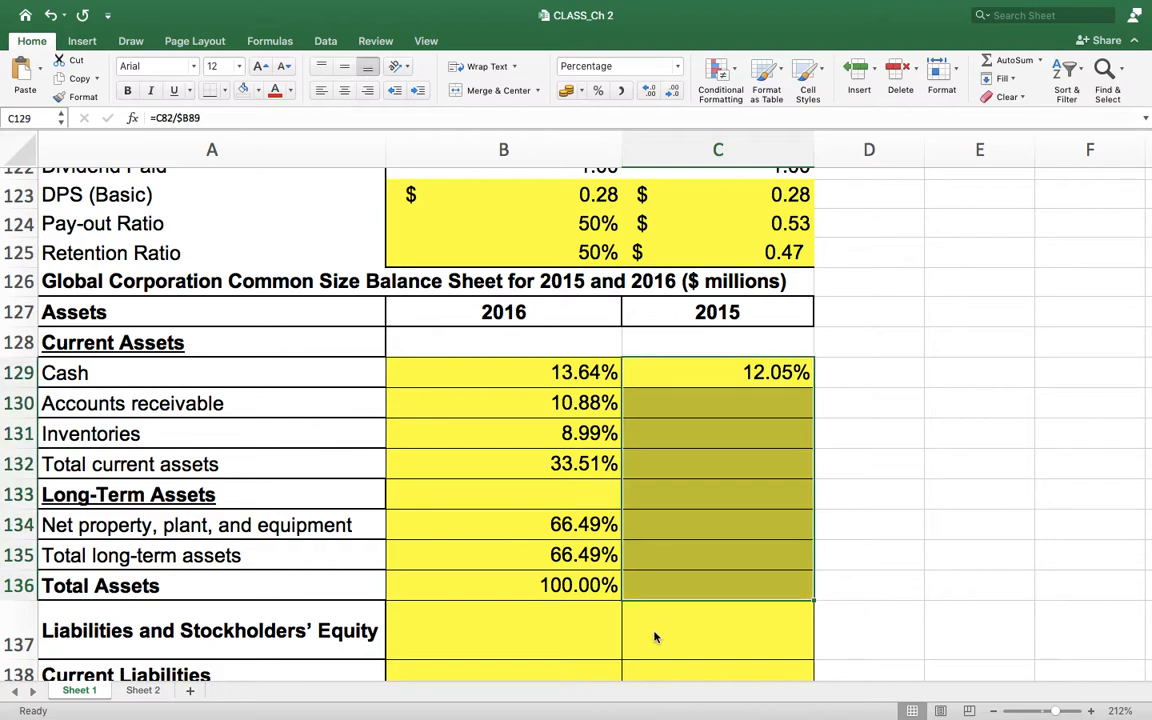
click(776, 373)
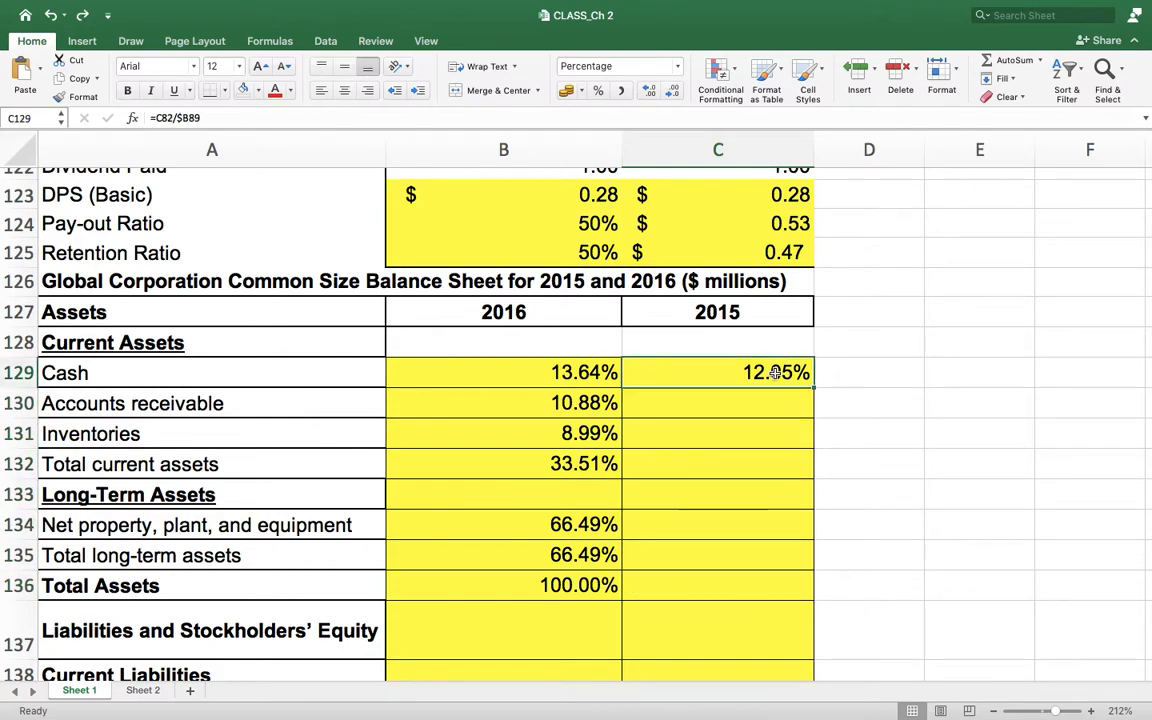
key(Delete)
Change the total assets reference back to a row-only lock so that B129 holds =B82/B$89, and commit the formula.
key(Left)
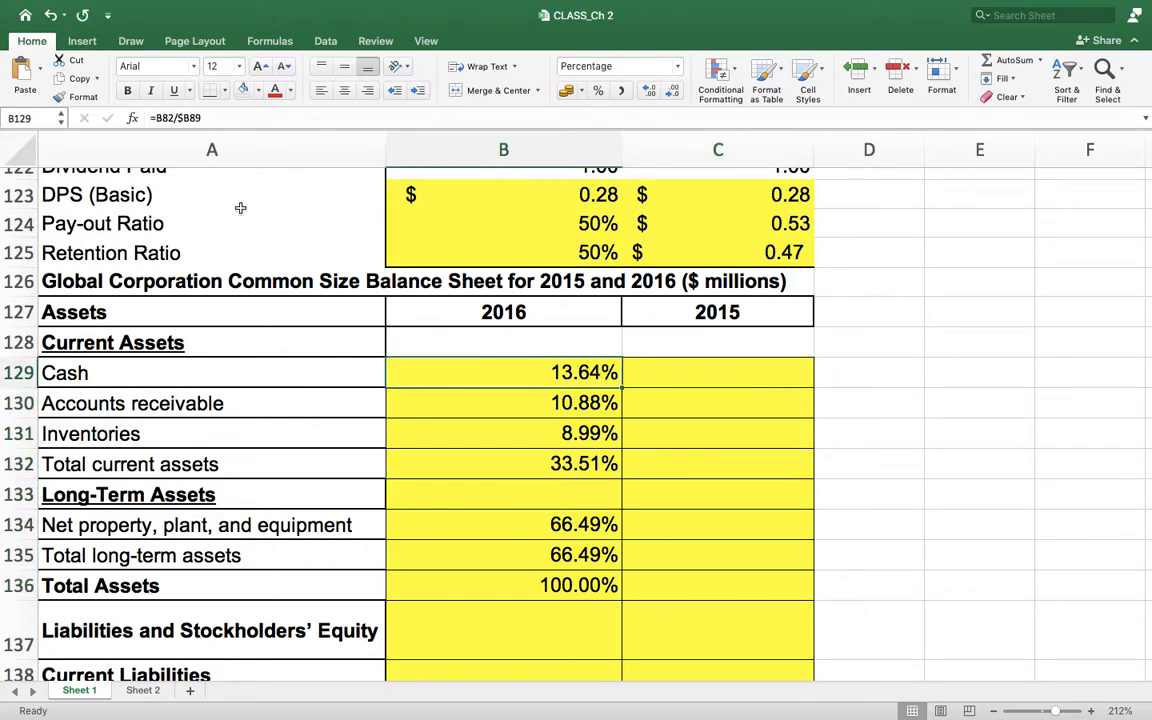
click(172, 118)
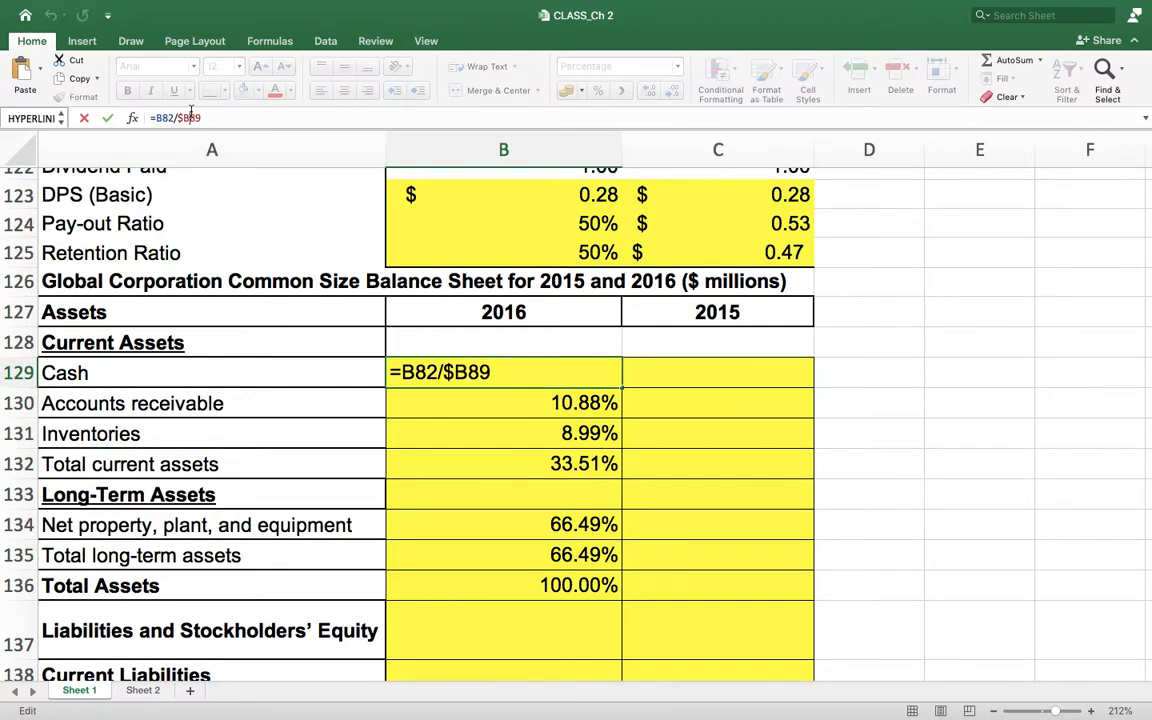
text($)
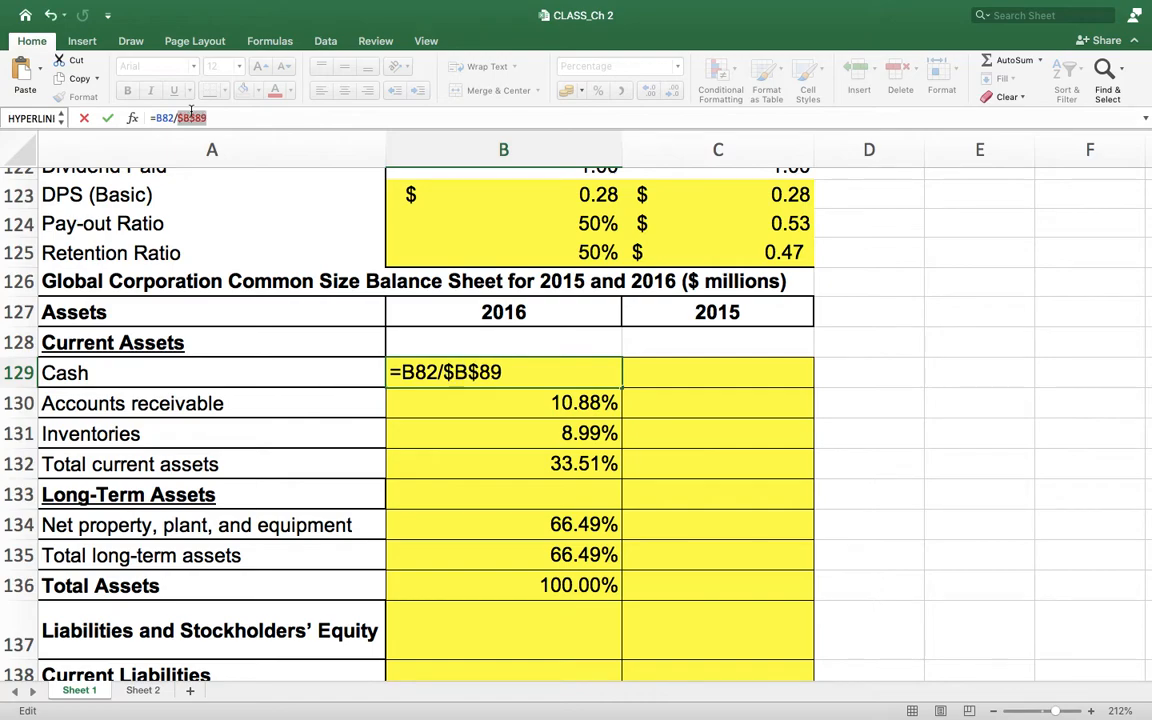
key(F4)
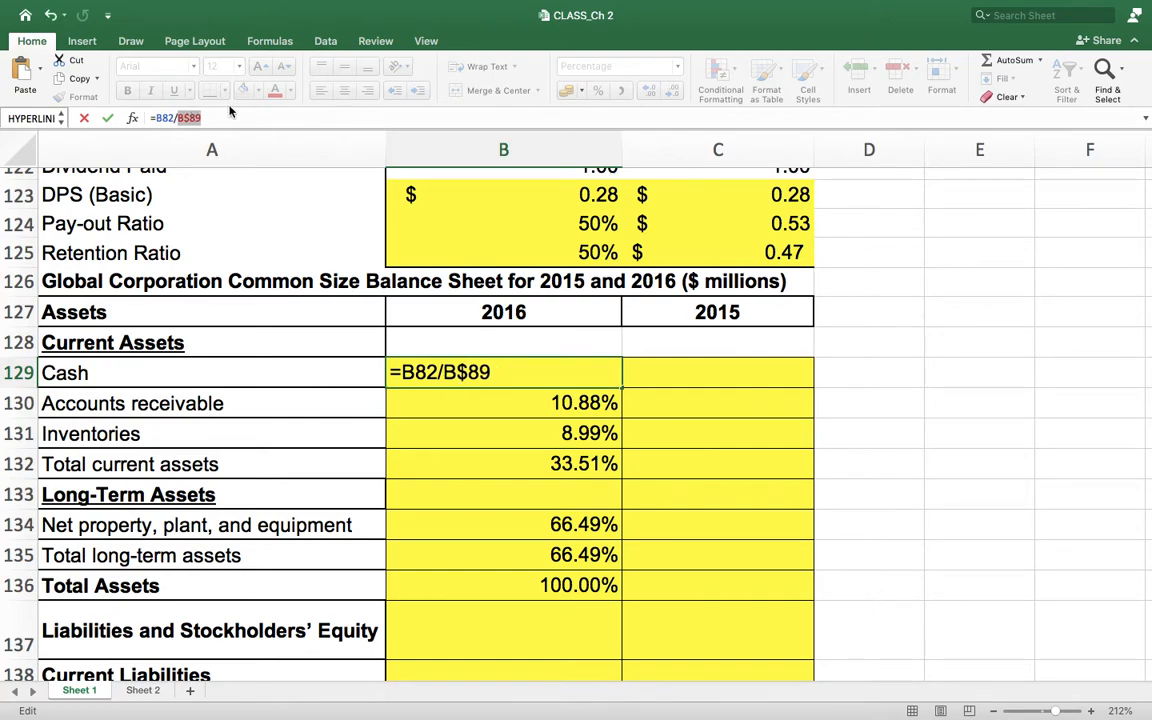
click(492, 373)
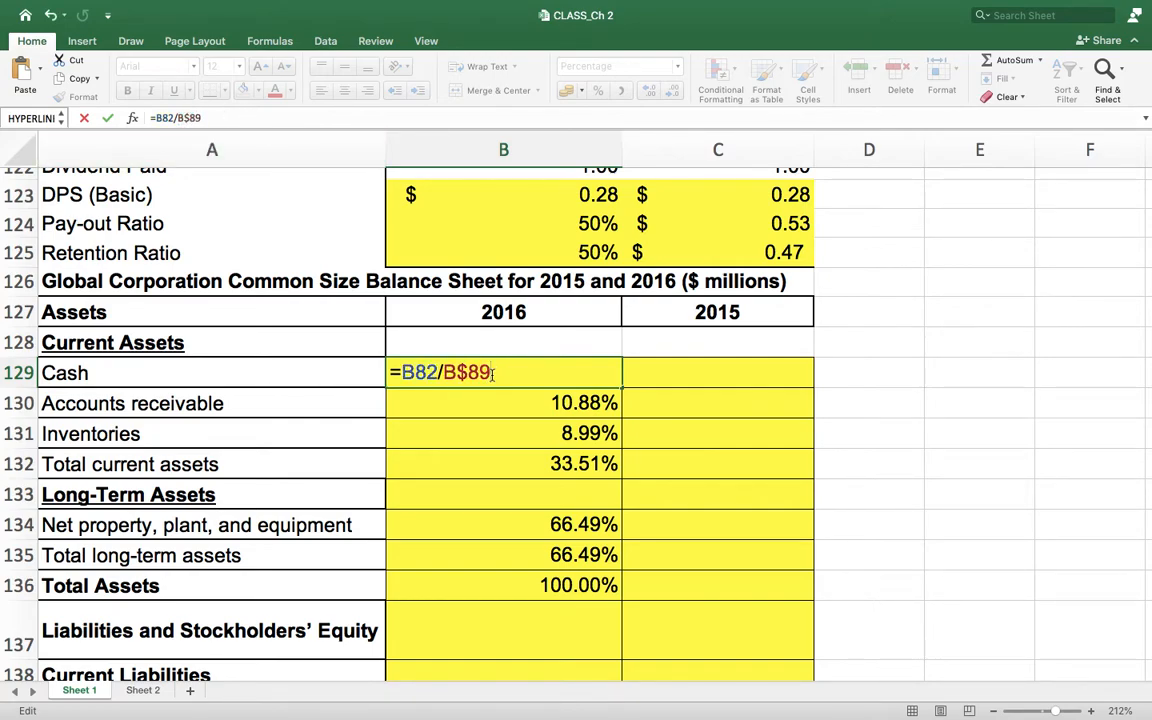
key(Tab)
click(560, 373)
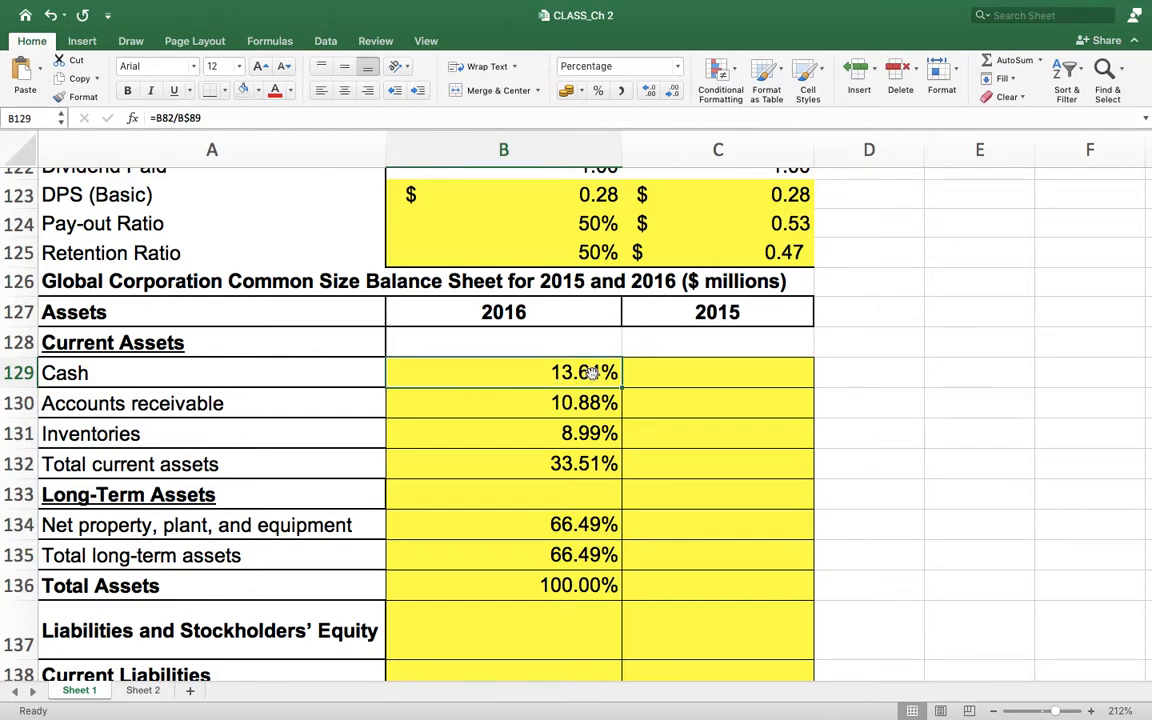
key(Right)
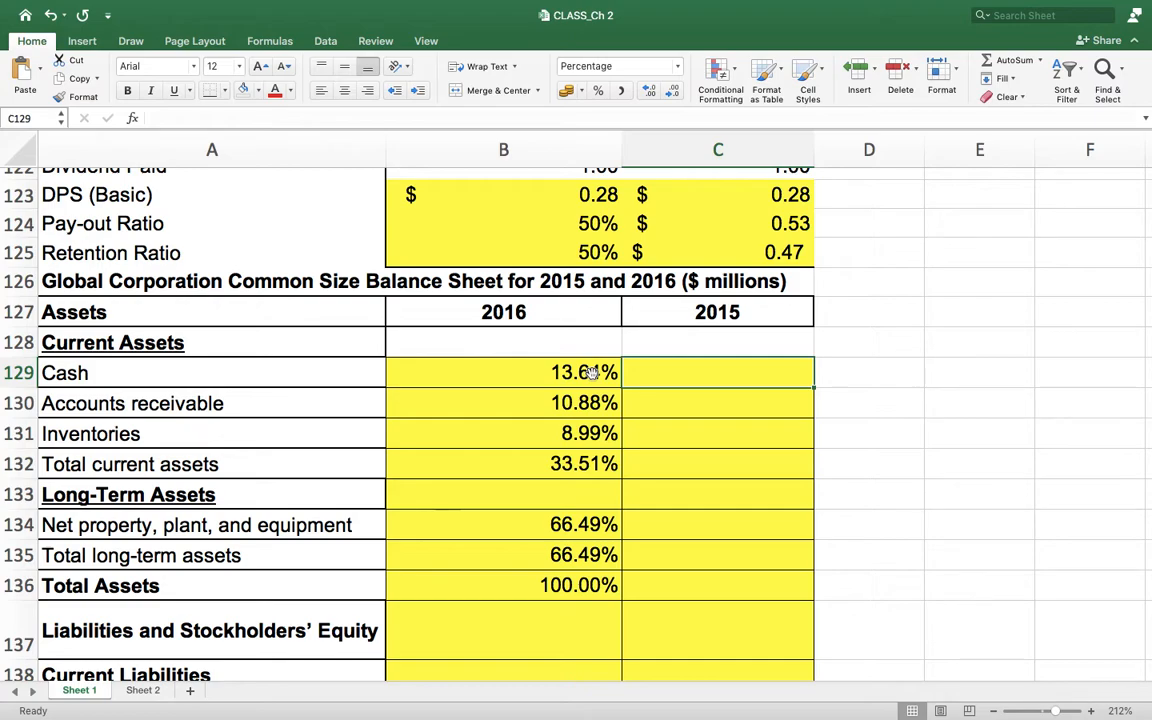
Fill the row-locked cash formula from B129 into C129 and down through C150 for all 2015 balance sheet rows.
key(ctrl+r)
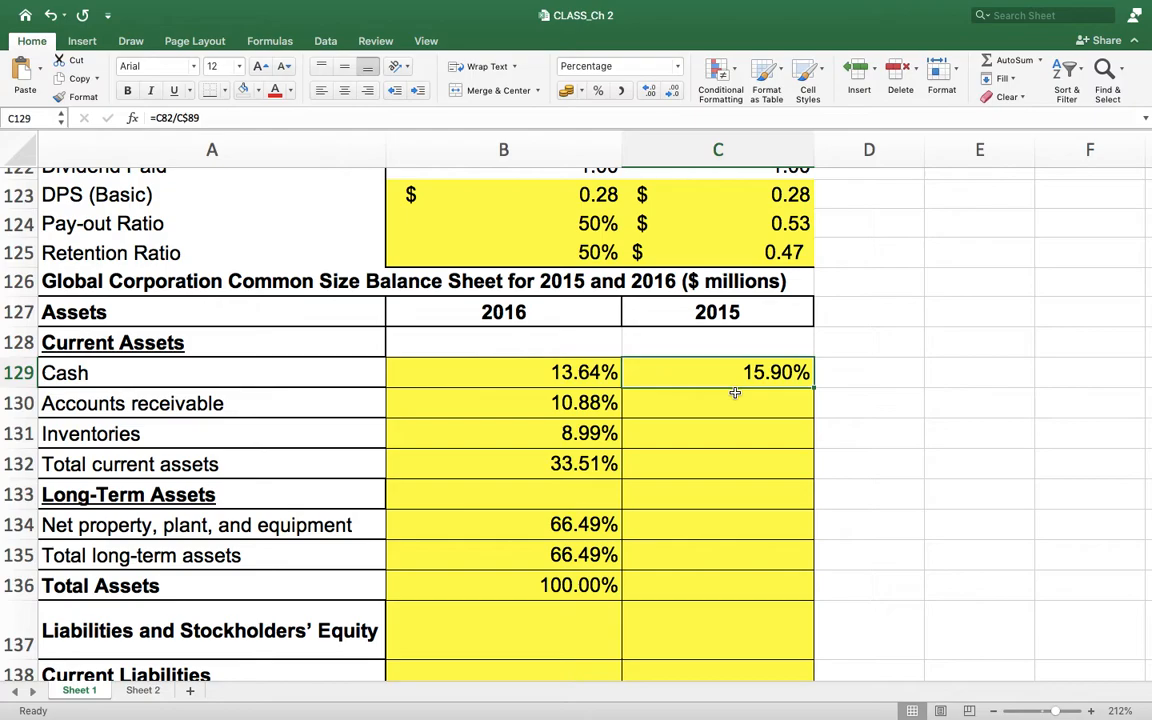
key(shift+Down)
key(shift+Down)
key(shift+Down)
key(shift+Down)
key(shift+Down)
key(shift+Down)
key(shift+Down)
key(shift+Down)
key(shift+Down)
key(shift+Down)
key(shift+Down)
key(shift+Down)
key(shift+Down)
key(shift+Down)
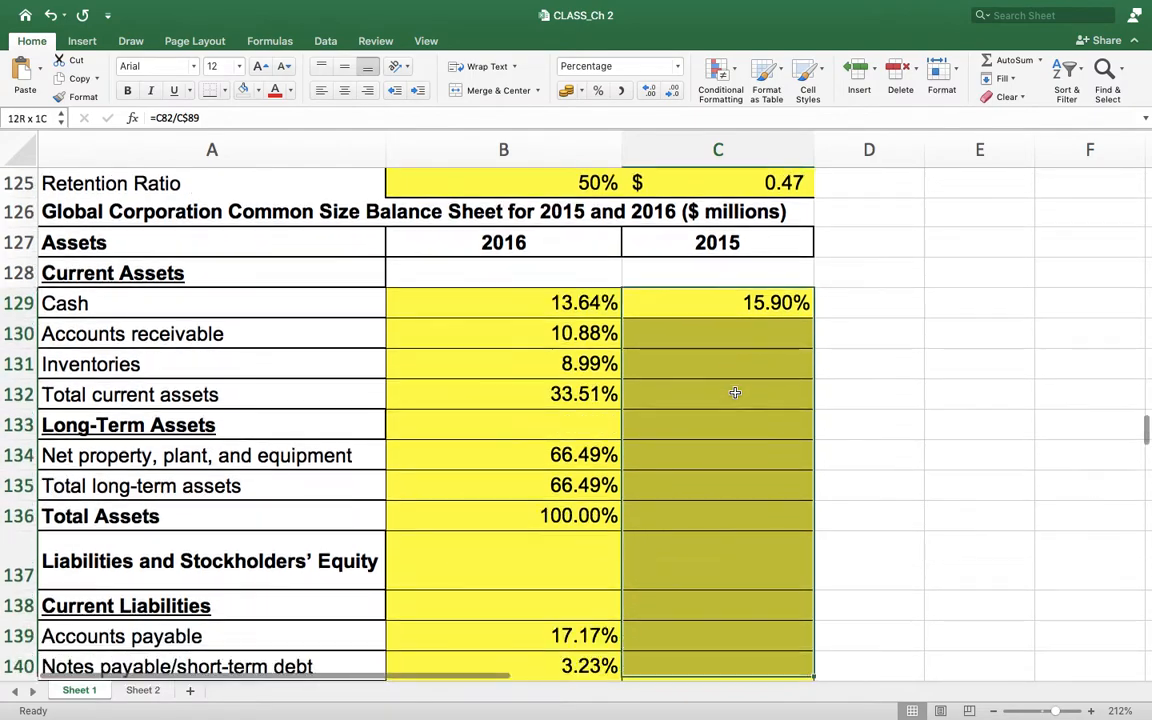
key(shift+Down)
key(shift+Down)
key(shift+Down)
key(shift+Down)
key(shift+Down)
key(shift+Down)
key(shift+Down)
key(shift+Down)
key(shift+Down)
key(shift+Down)
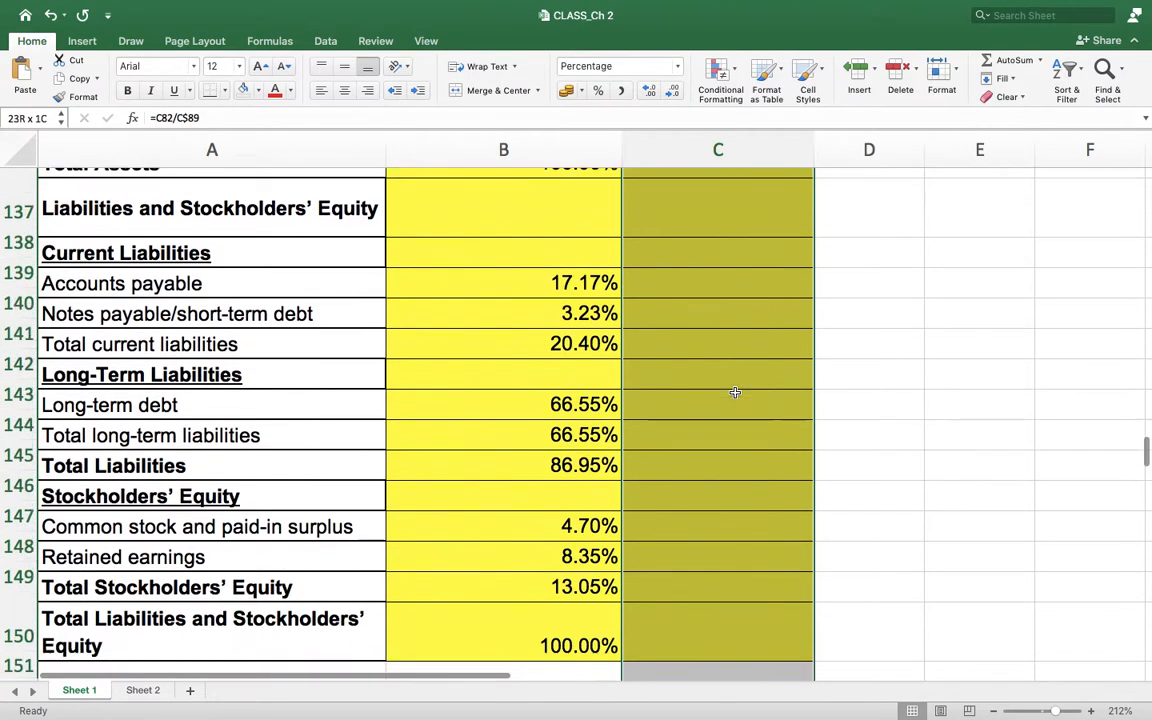
key(shift+Up)
key(shift+Up)
key(shift+Up)
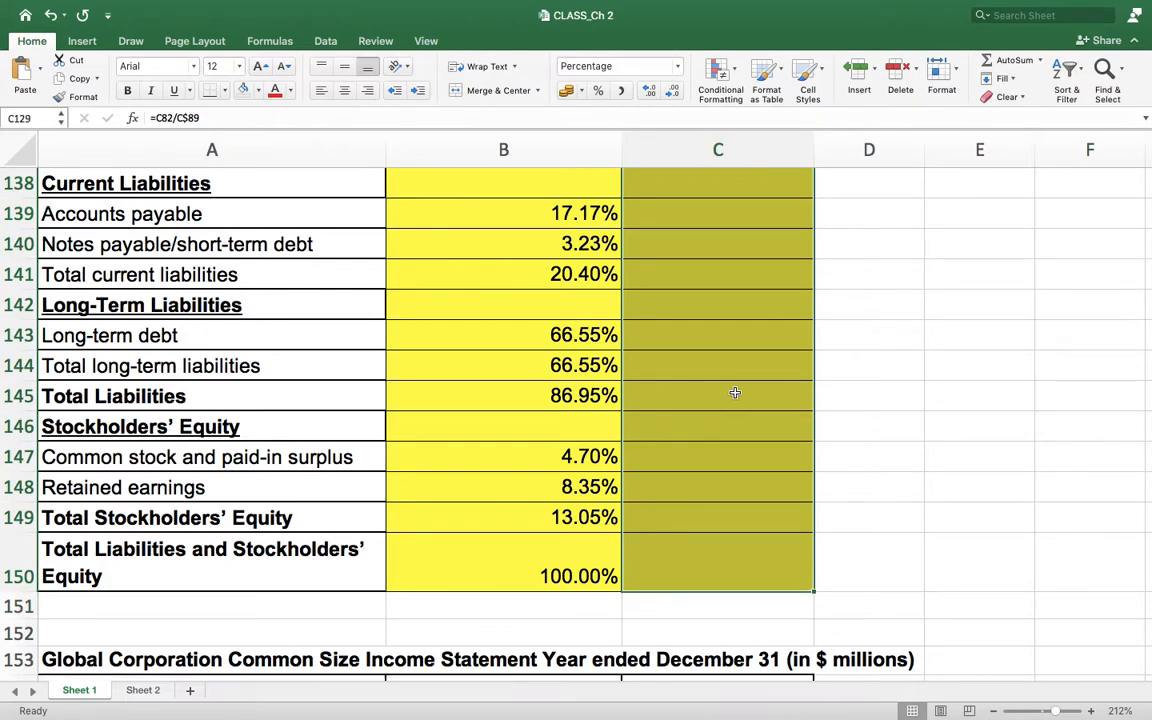
key(ctrl+d)
Clear the copied formulas from the 2015 heading cells C137:C138 and the Long-Term Assets heading cell C133.
click(722, 568)
scroll(735, 520, up, 5)
click(762, 453)
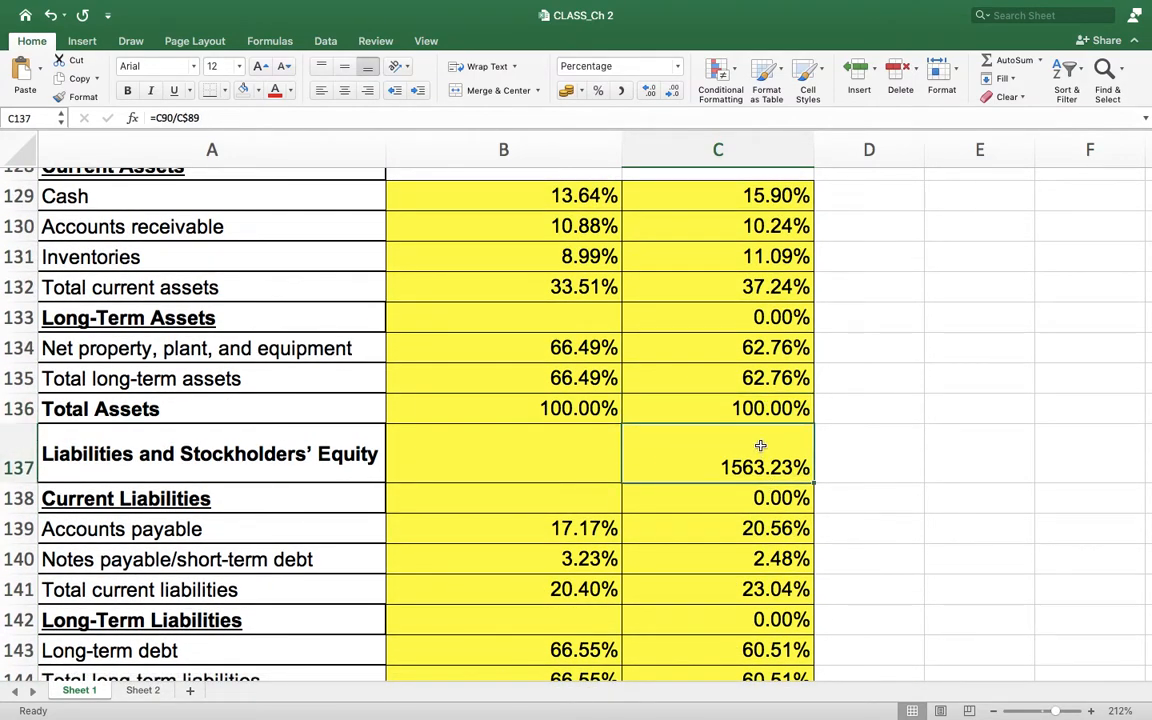
key(shift+Down)
key(Delete)
scroll(760, 451, up, 3)
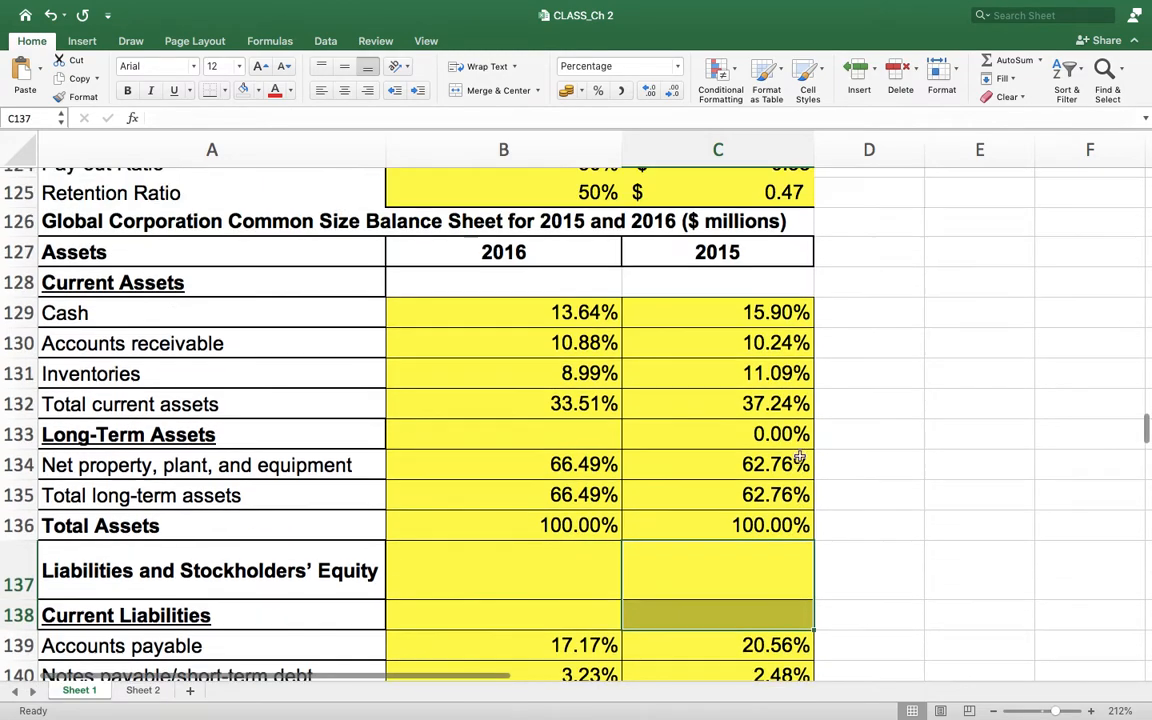
click(766, 449)
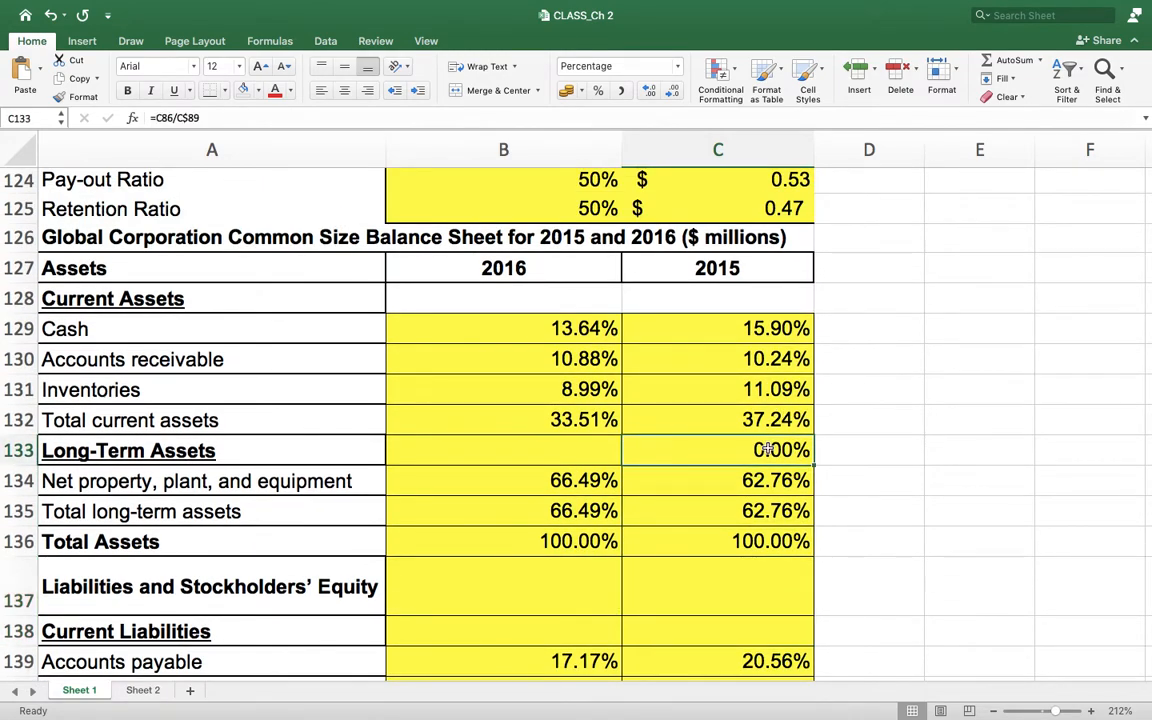
key(Delete)
Clear the copied formulas from the Long-Term Liabilities and Stockholders' Equity heading cells C142 and C146.
scroll(785, 535, down, 8)
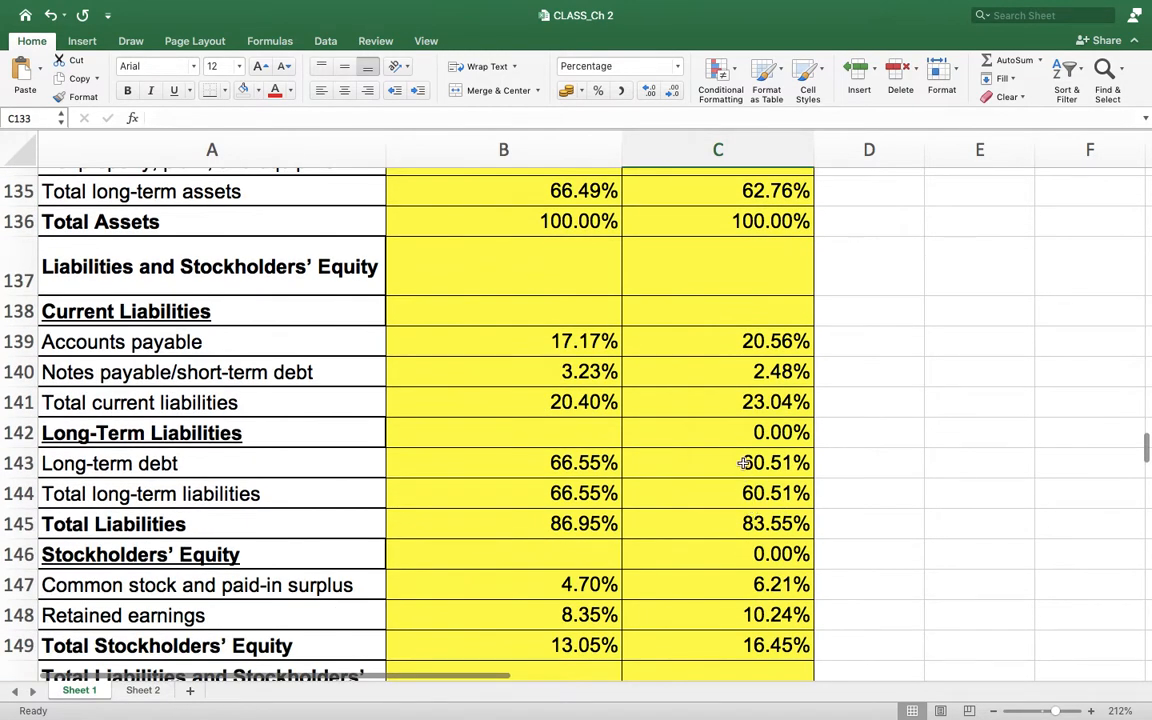
click(670, 422)
key(Delete)
click(782, 556)
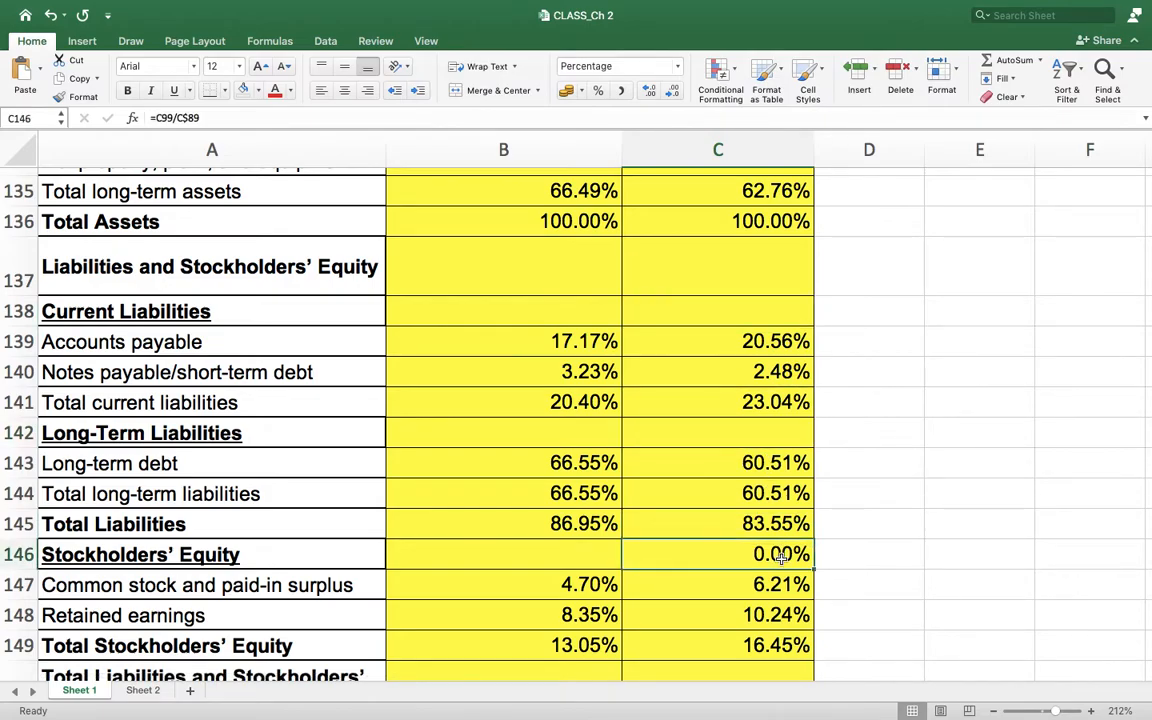
key(Delete)
Review the 2015 and 2016 common size percentages and examine the original balance sheet and income statement behind them.
scroll(836, 617, down, 3)
scroll(818, 597, up, 3)
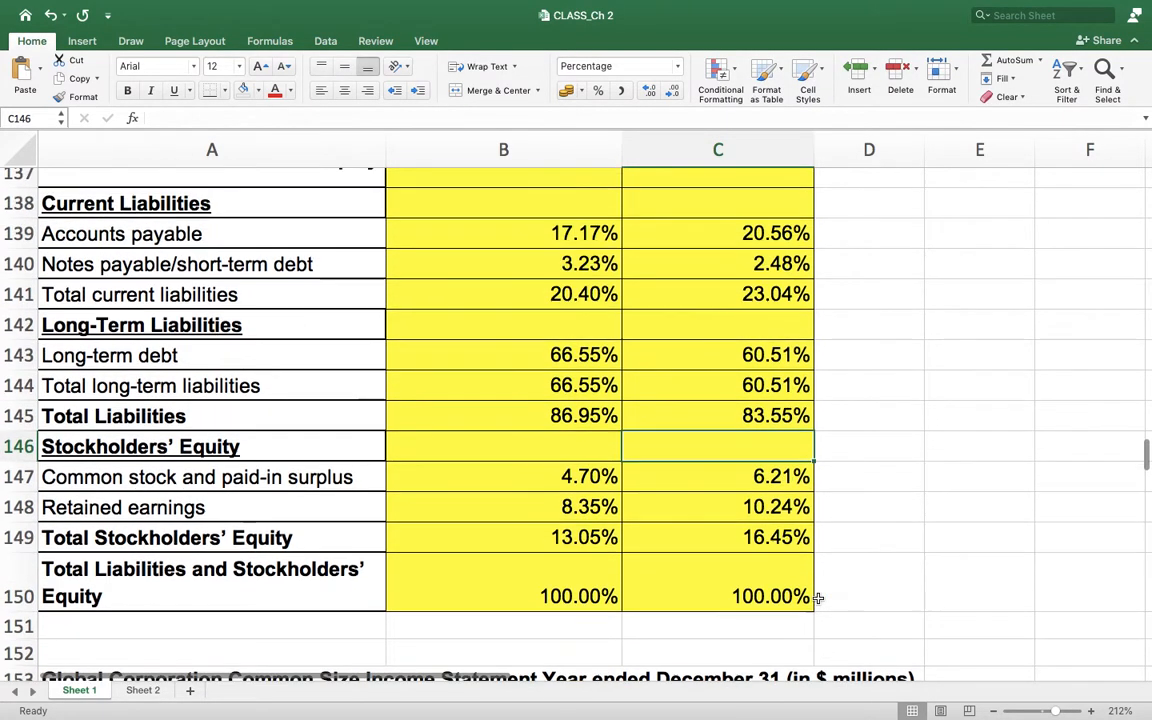
scroll(818, 598, up, 5)
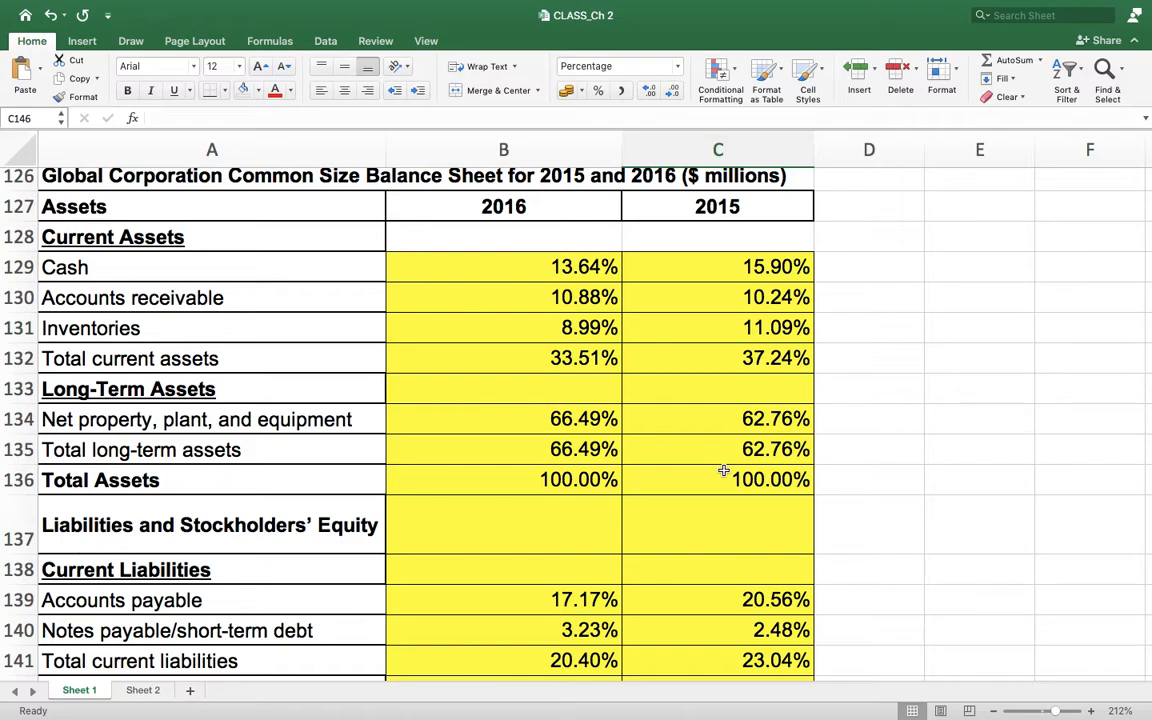
scroll(723, 471, up, 20)
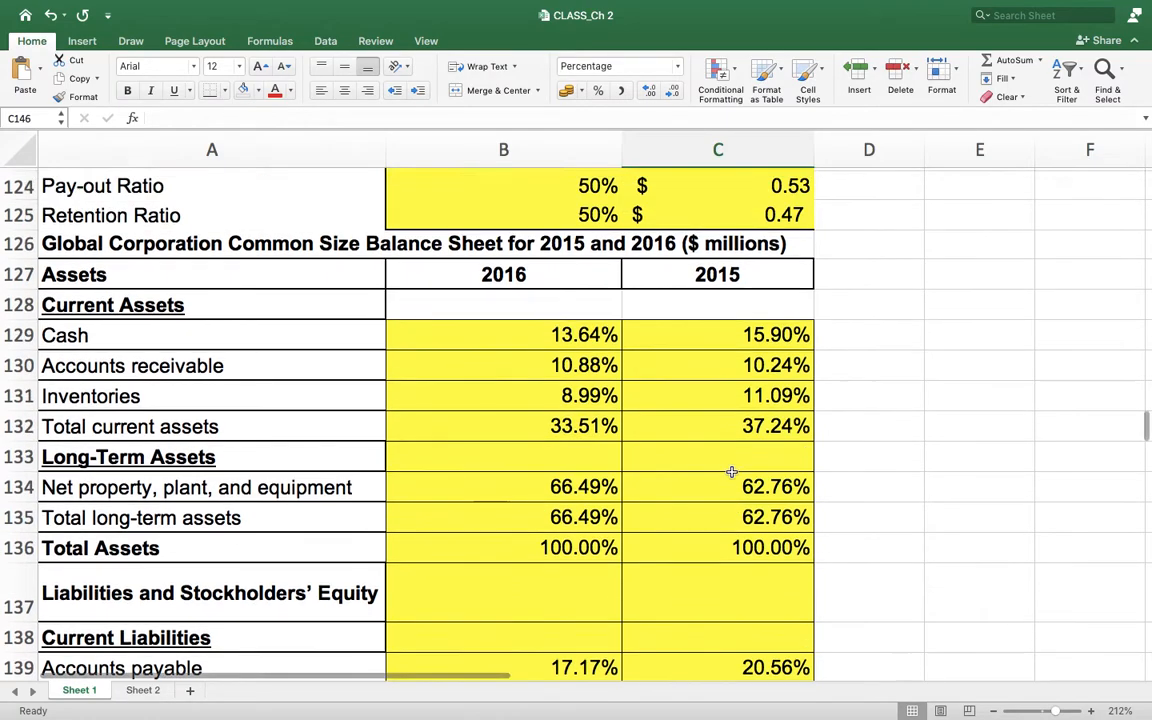
scroll(723, 471, up, 10)
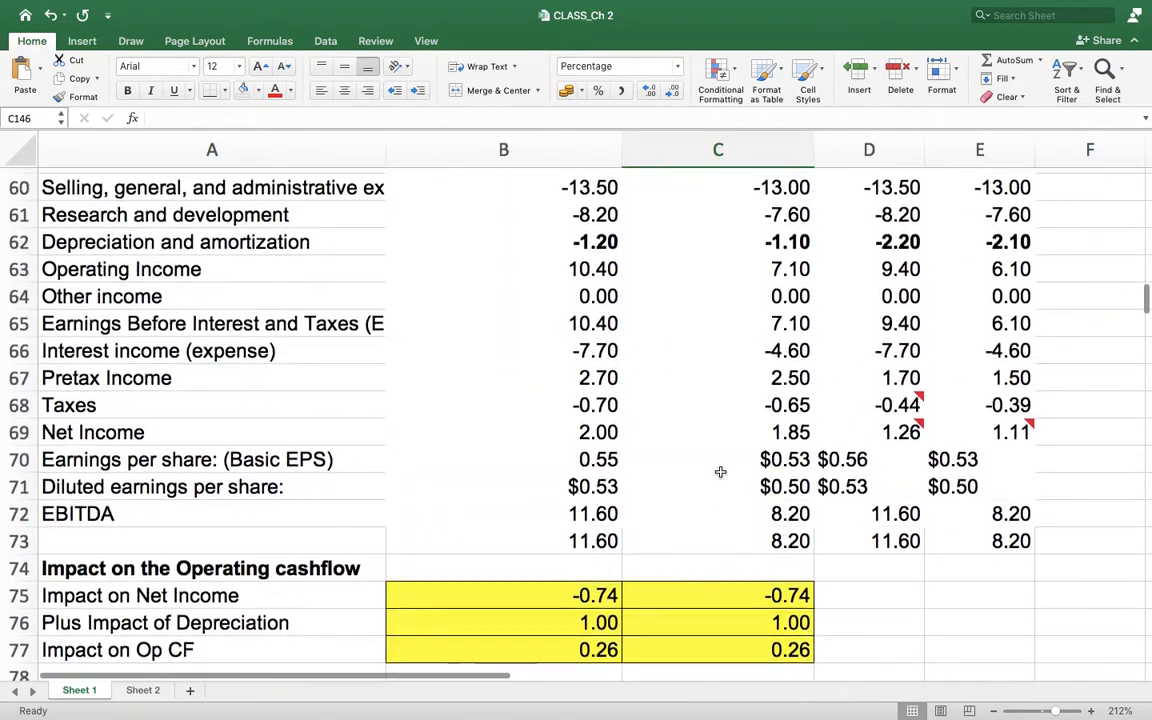
scroll(723, 468, down, 10)
scroll(723, 467, down, 2)
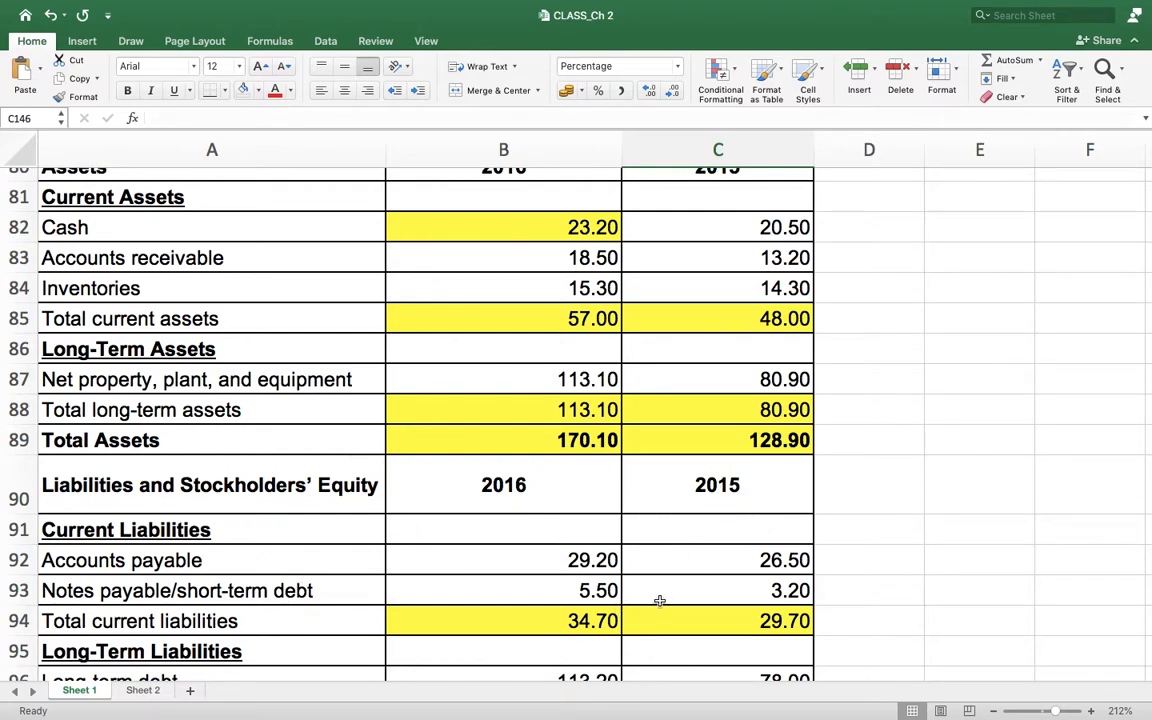
scroll(660, 590, down, 5)
scroll(660, 588, down, 3)
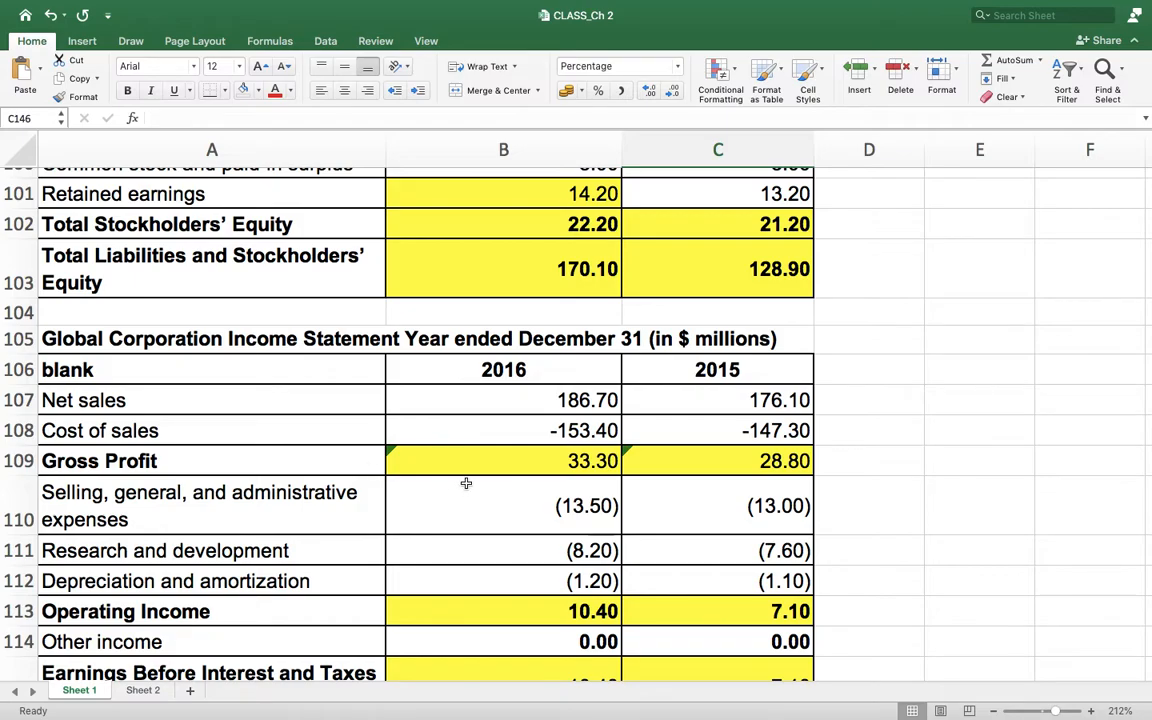
scroll(469, 470, down, 14)
scroll(469, 470, up, 5)
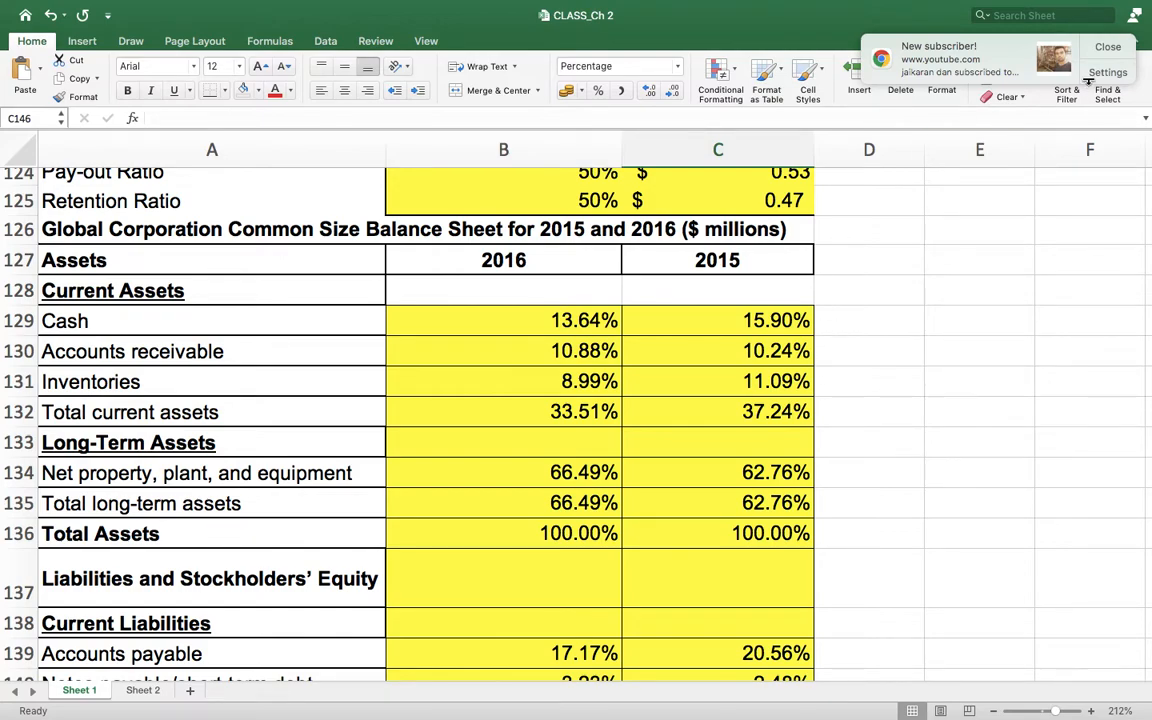
Dismiss the notification and compare the 2016 and 2015 percentages for receivables, inventories, accounts payable and total current liabilities.
click(1106, 52)
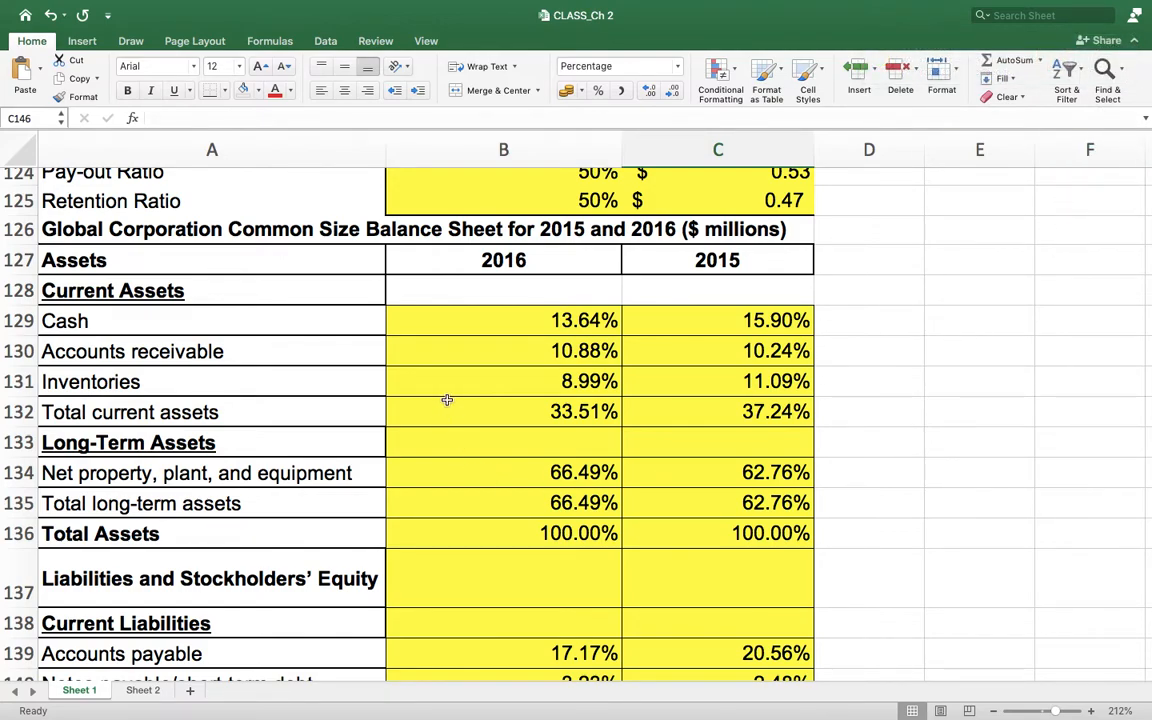
click(572, 351)
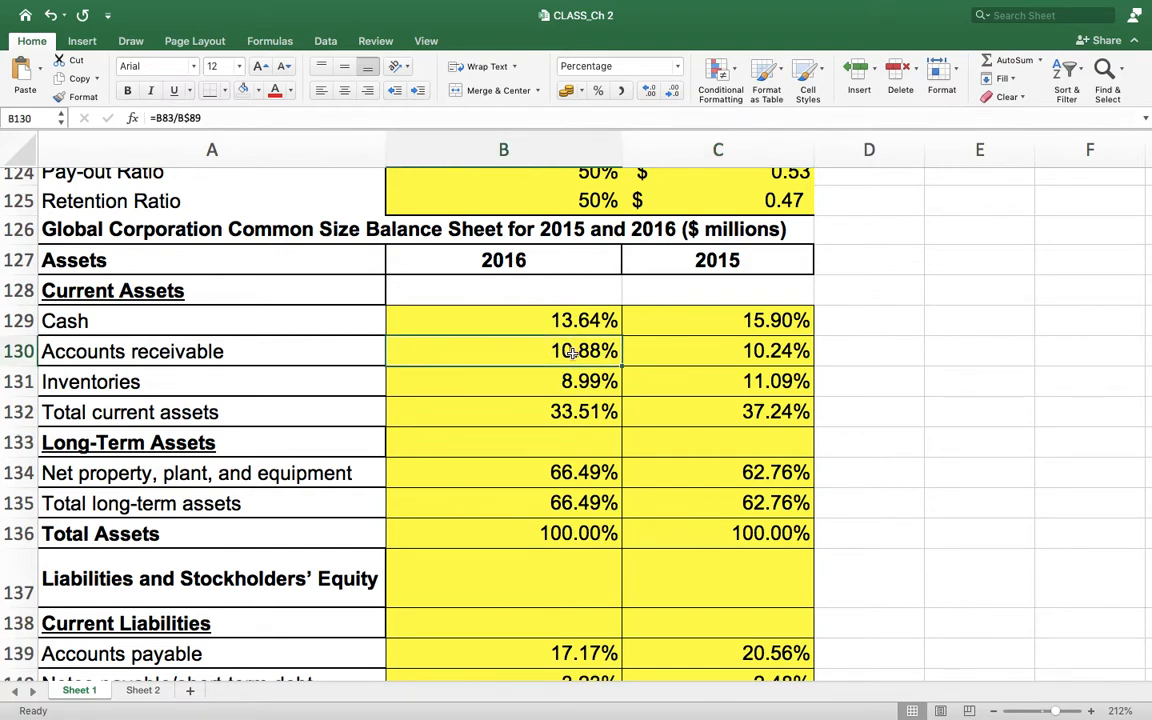
click(695, 377)
click(576, 390)
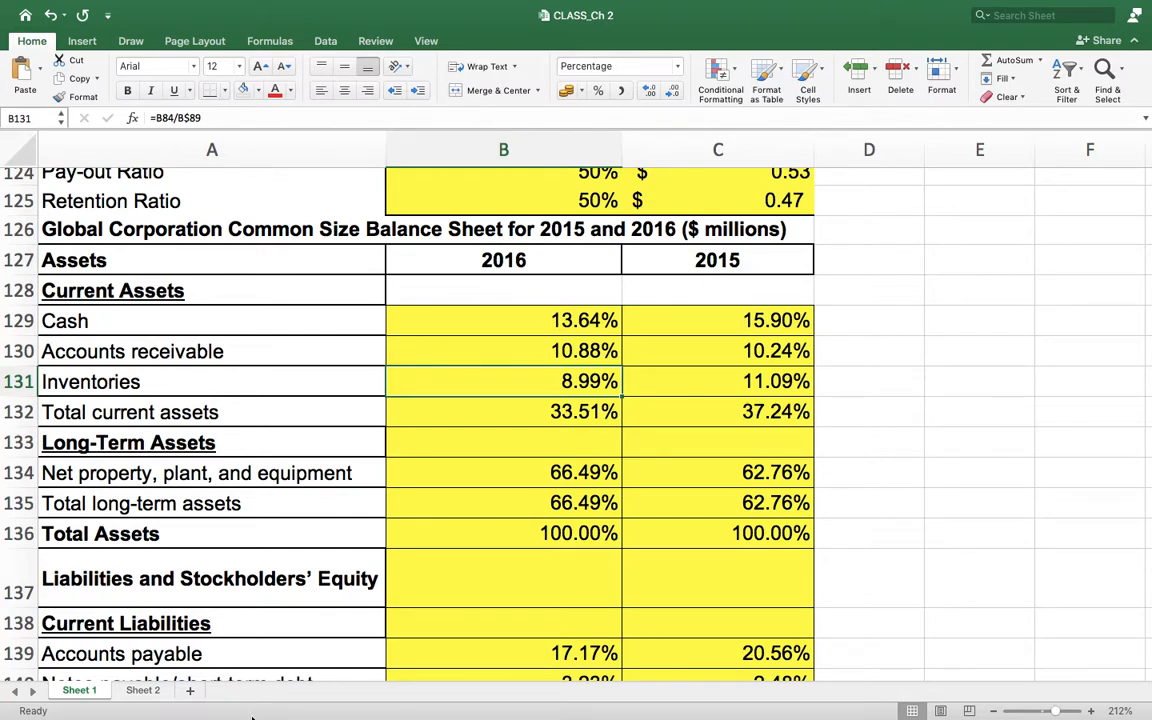
scroll(442, 570, down, 5)
scroll(447, 560, down, 3)
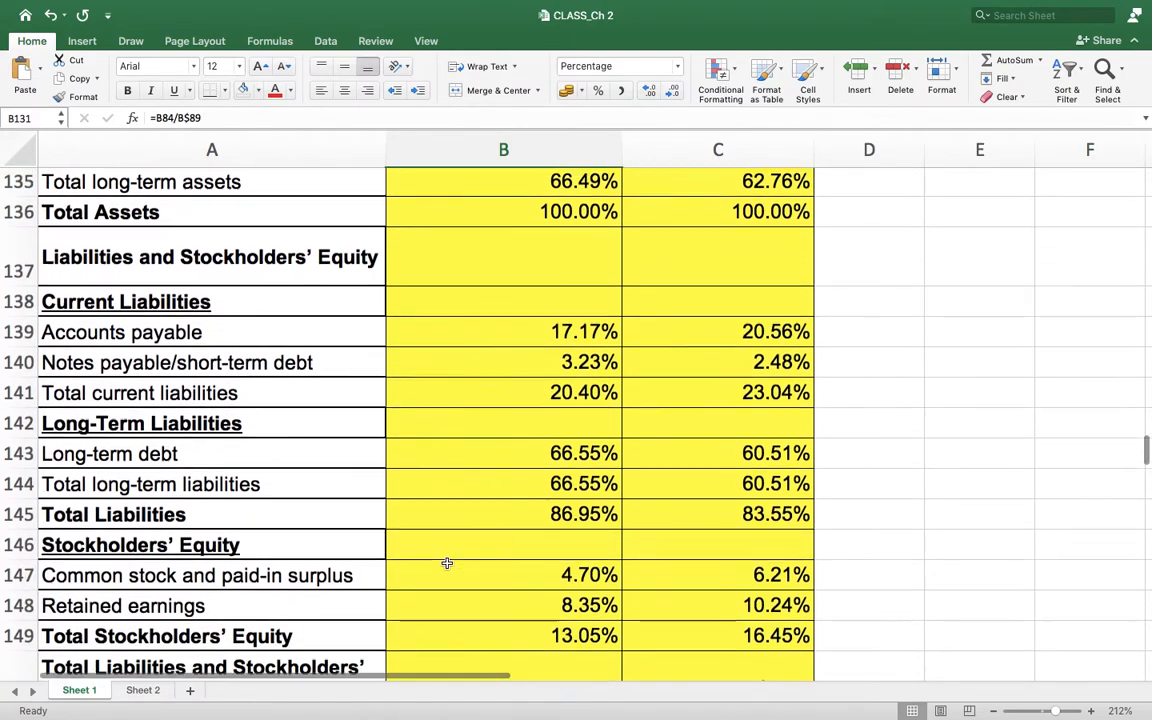
scroll(610, 507, up, 3)
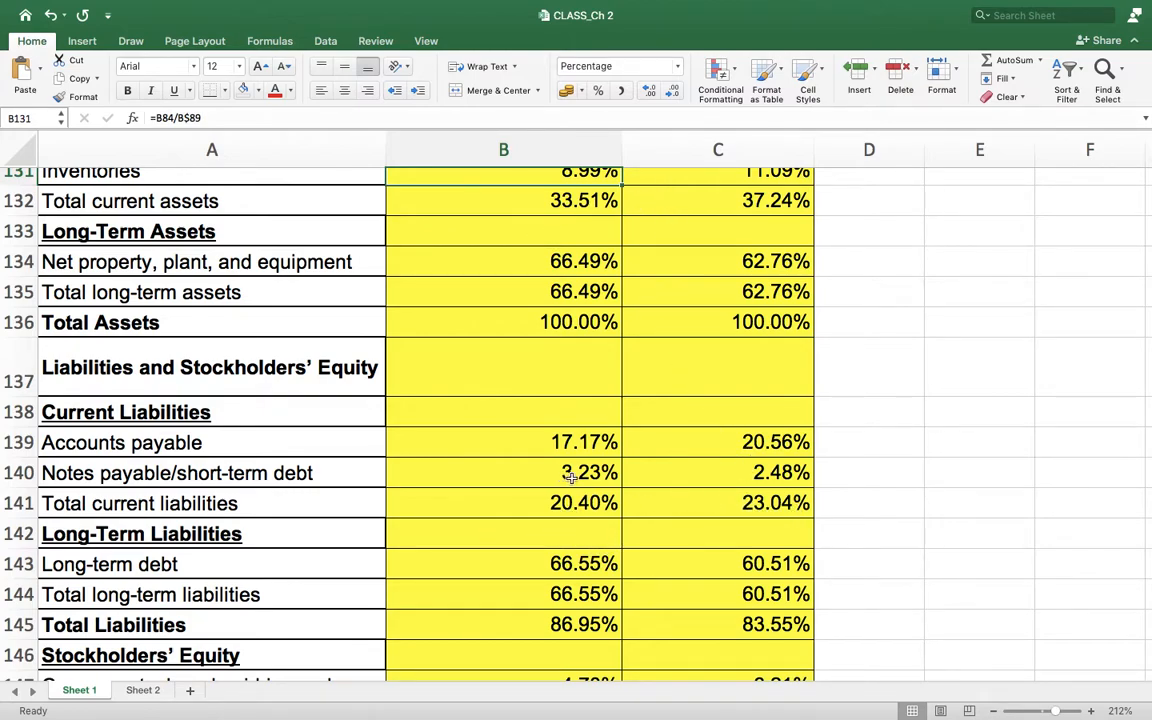
click(789, 441)
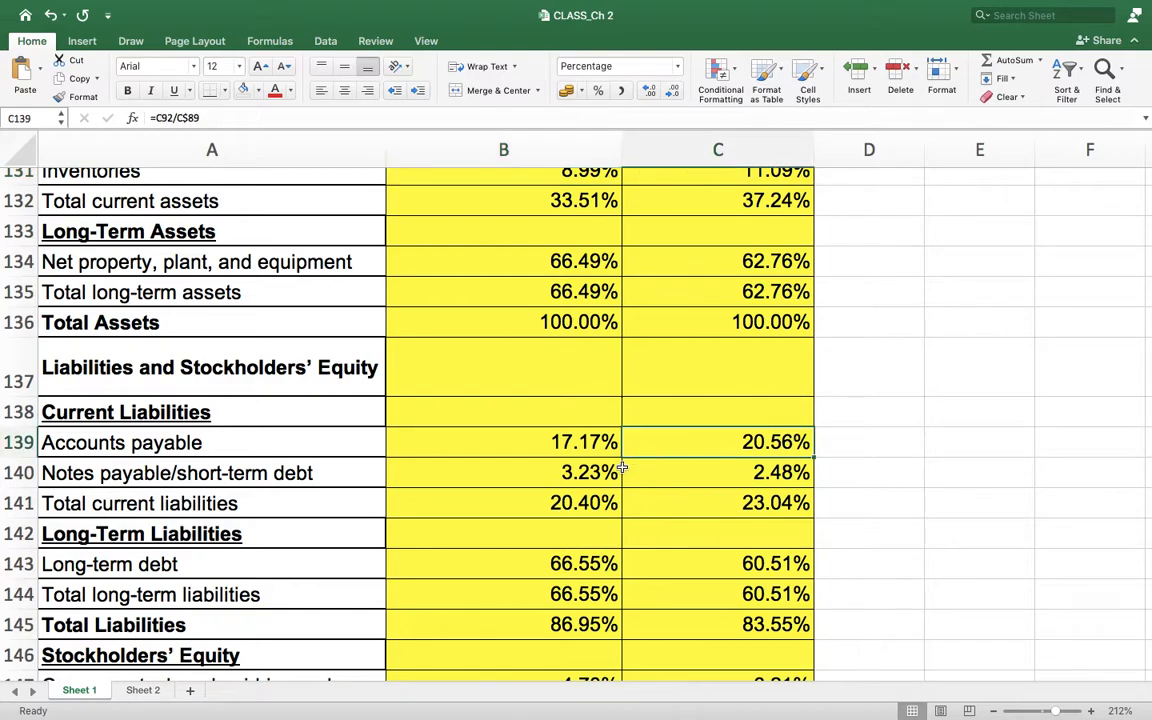
click(568, 442)
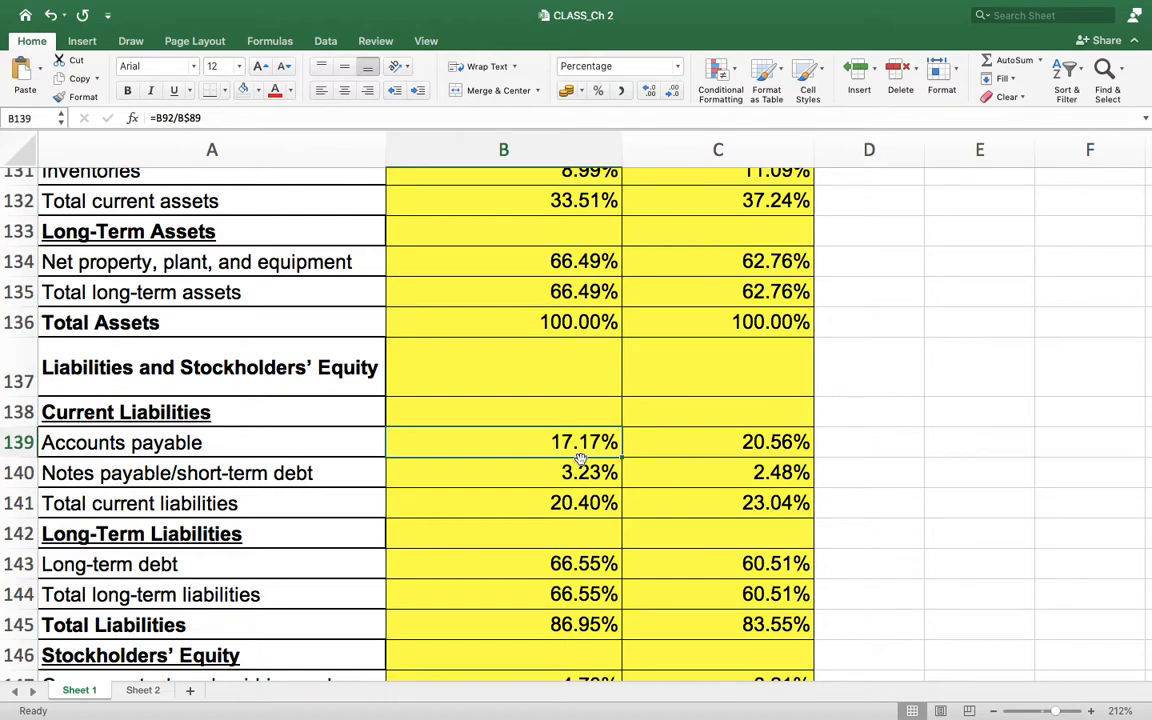
click(720, 505)
click(553, 505)
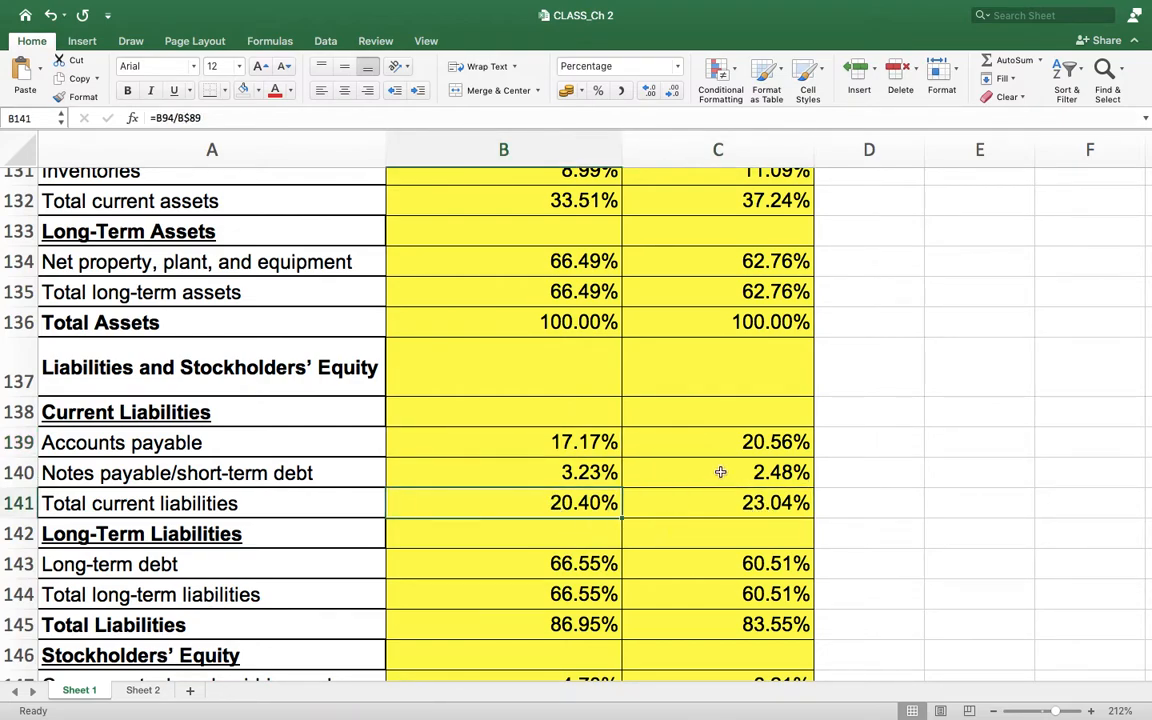
Review the whole common size balance sheet and examine the common size income statement starting at row 153.
scroll(689, 510, up, 5)
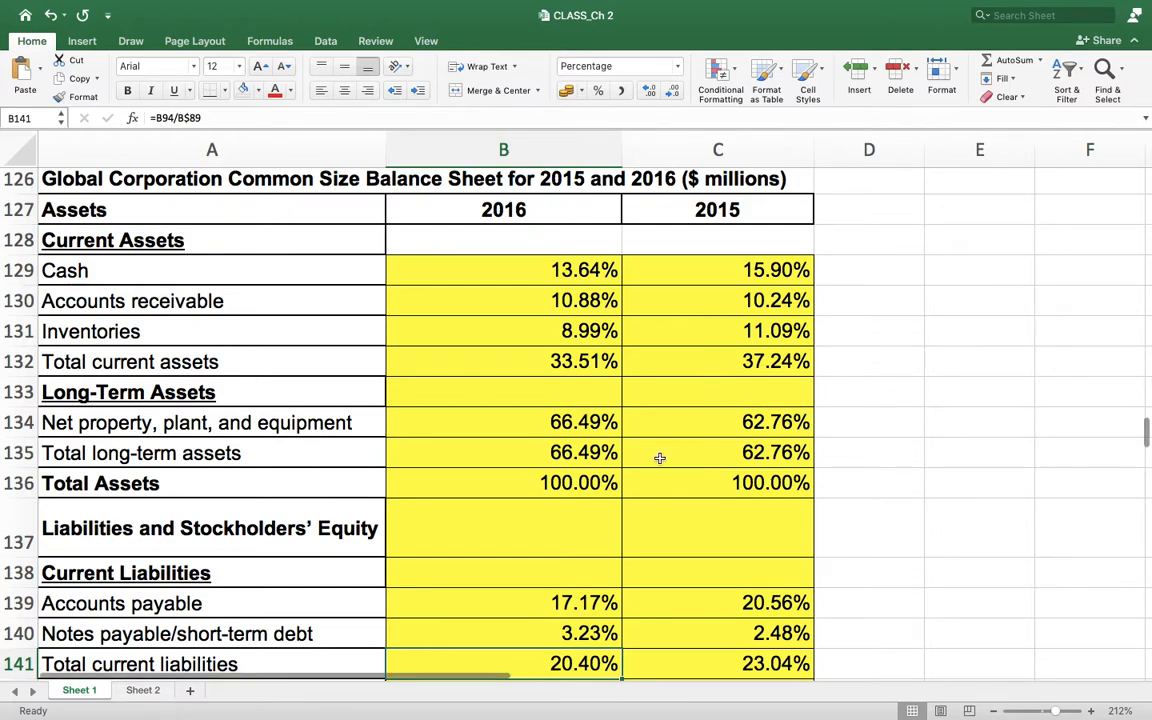
scroll(769, 477, down, 3)
scroll(769, 477, down, 15)
scroll(771, 479, up, 6)
scroll(771, 479, down, 1)
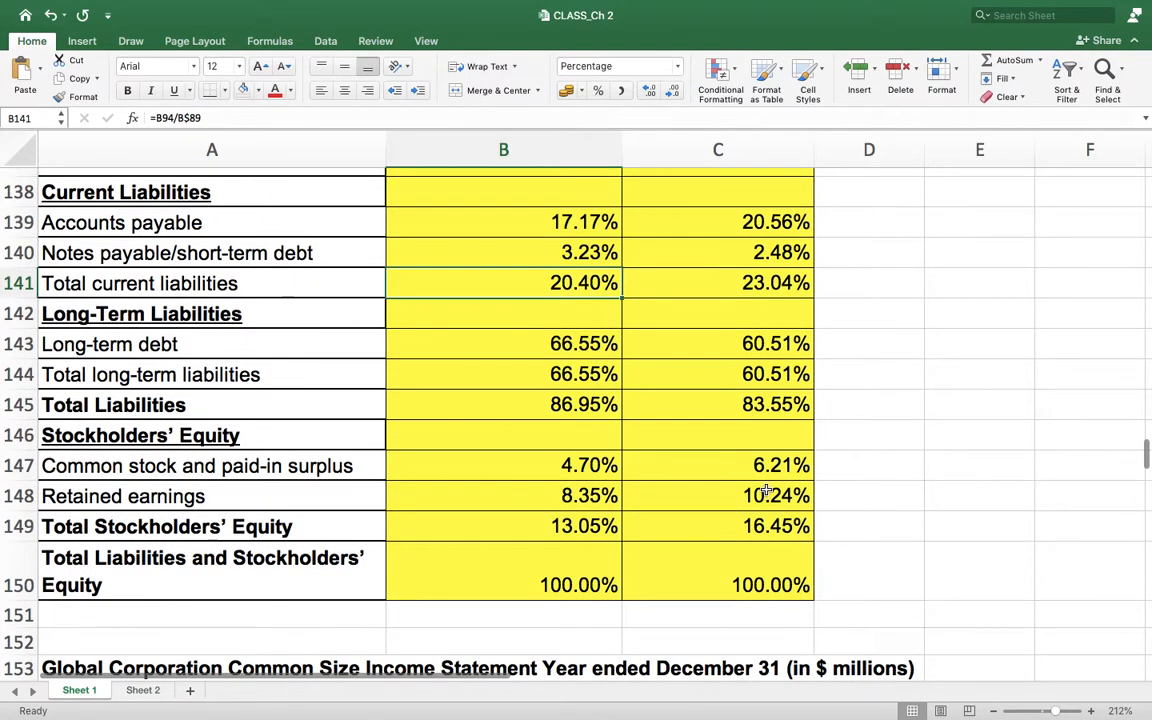
scroll(767, 491, down, 15)
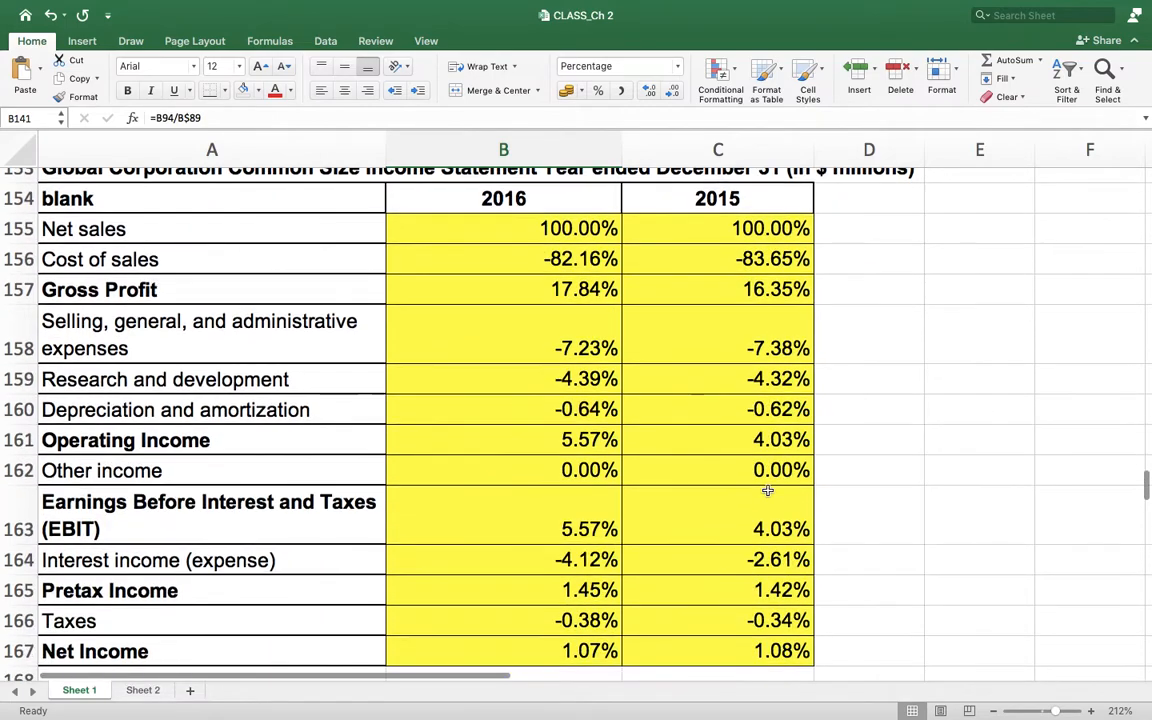
scroll(767, 491, up, 3)
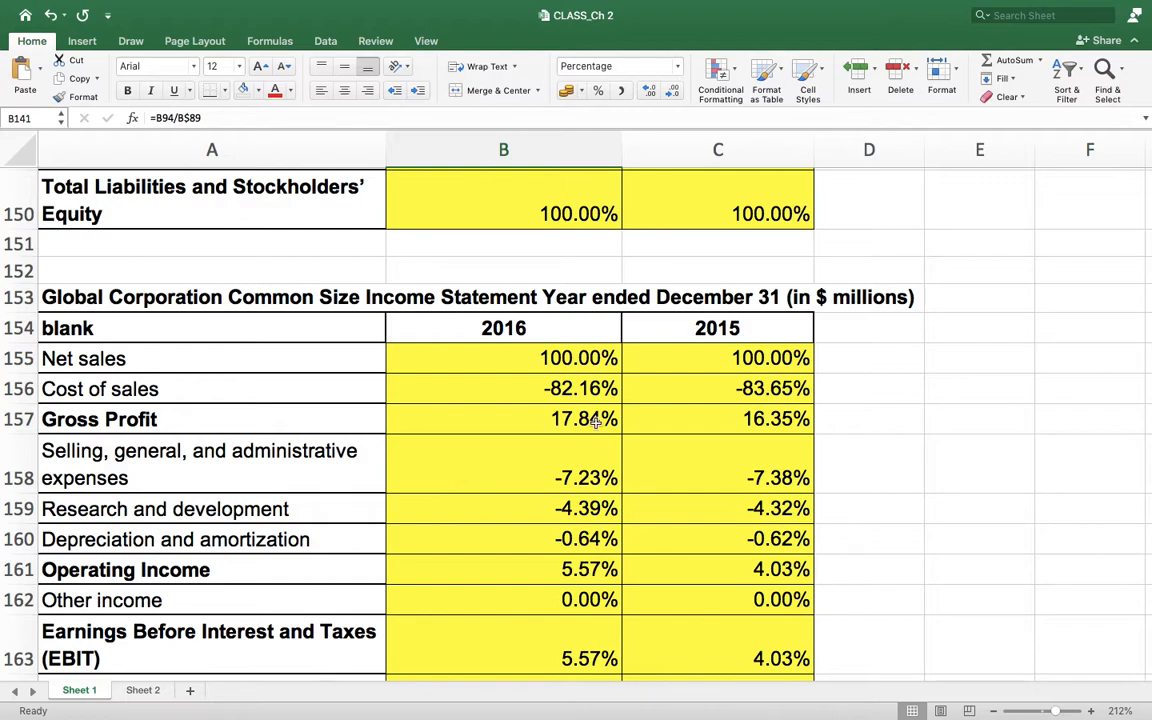
Switch to the PowerPoint presentation and copy the balance sheet bullet's "Total Assets as 100%, other assets as % of TA" after "Common Size Income Statement:".
key(ctrl+Right)
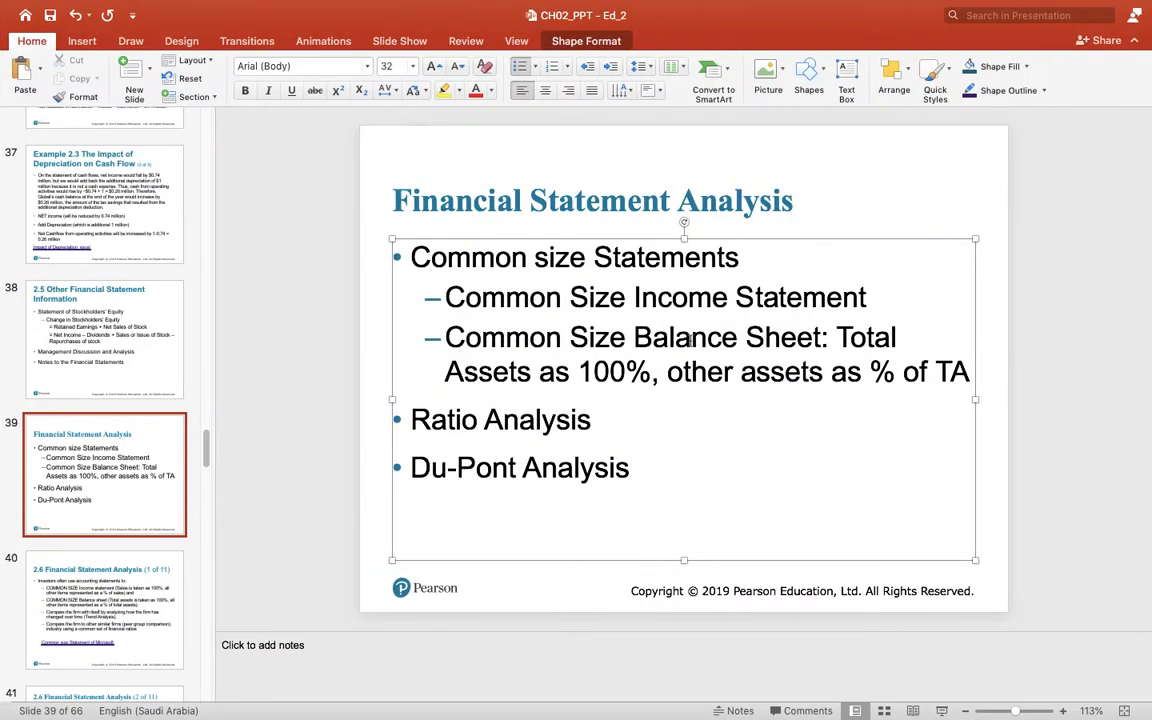
shift+click(838, 338)
key(super+c)
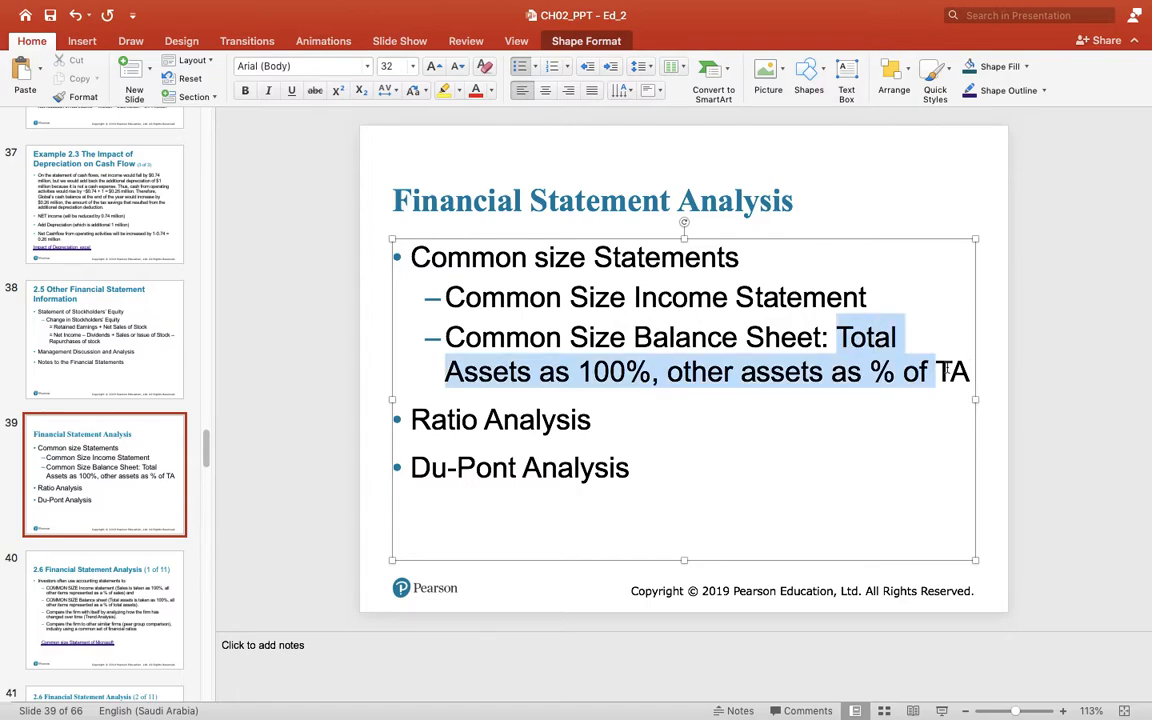
click(899, 289)
text(:)
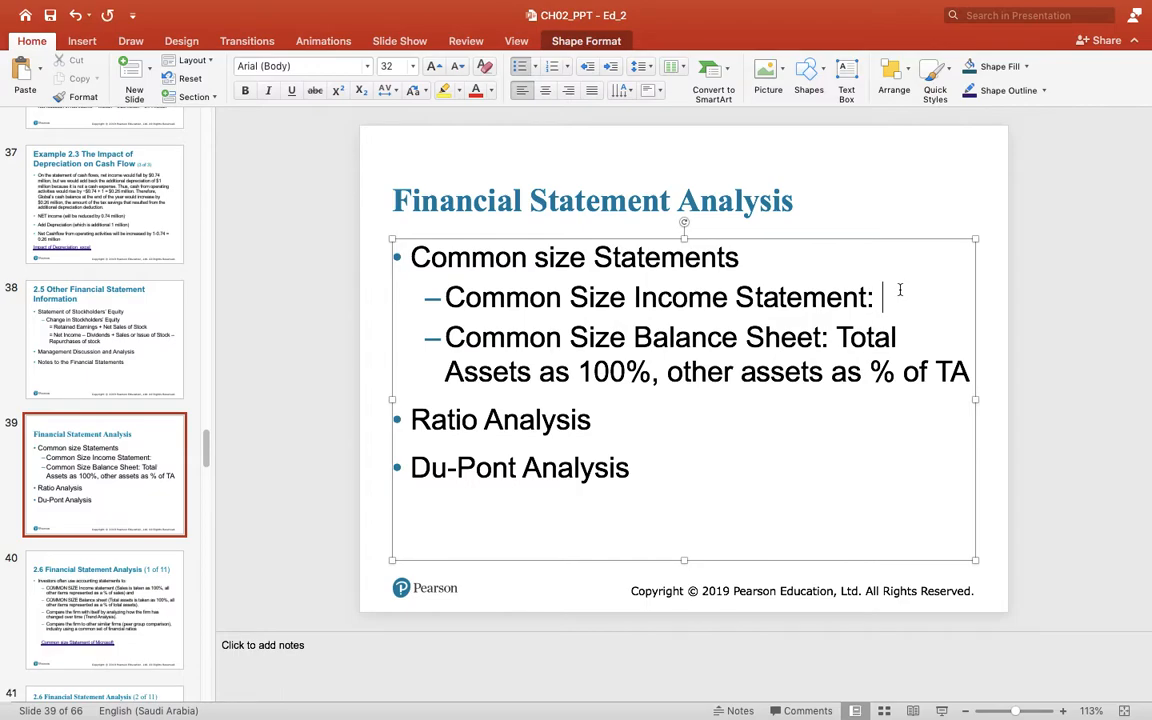
key(super+v)
Replace "Assets" with "SALES TAKEN" after "Total" in the Common Size Income Statement bullet.
click(450, 334)
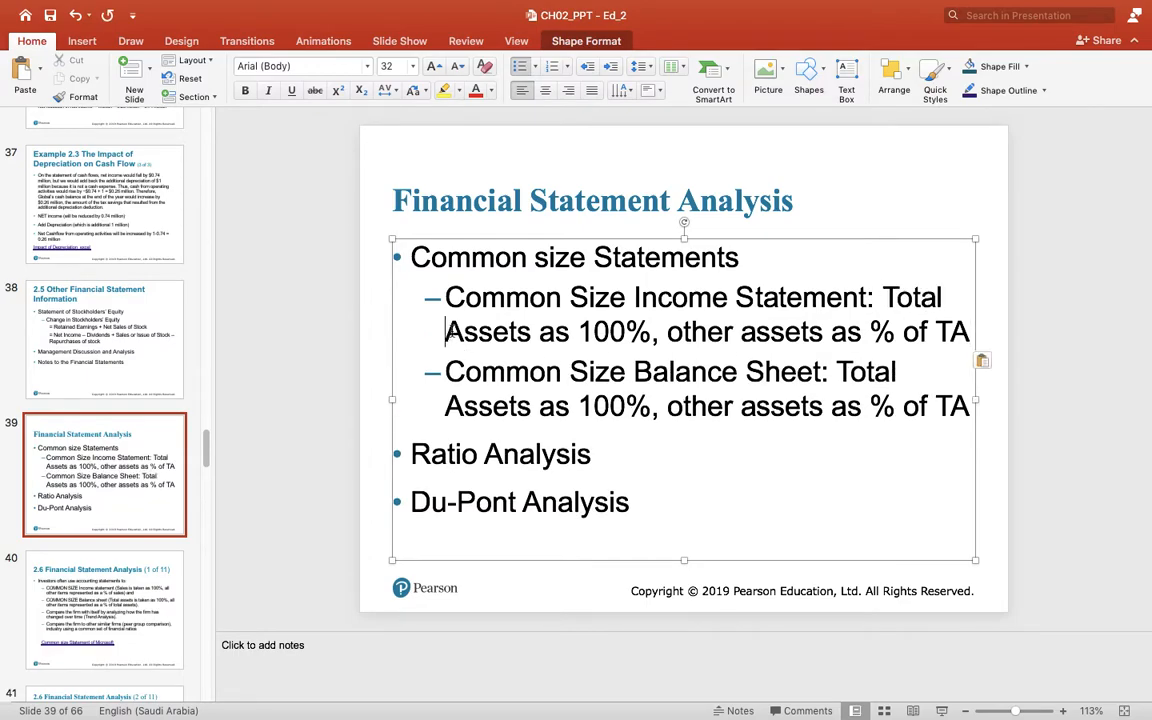
key(Delete)
key(Delete)
key(Delete)
key(Delete)
key(Delete)
key(Delete)
key(Delete)
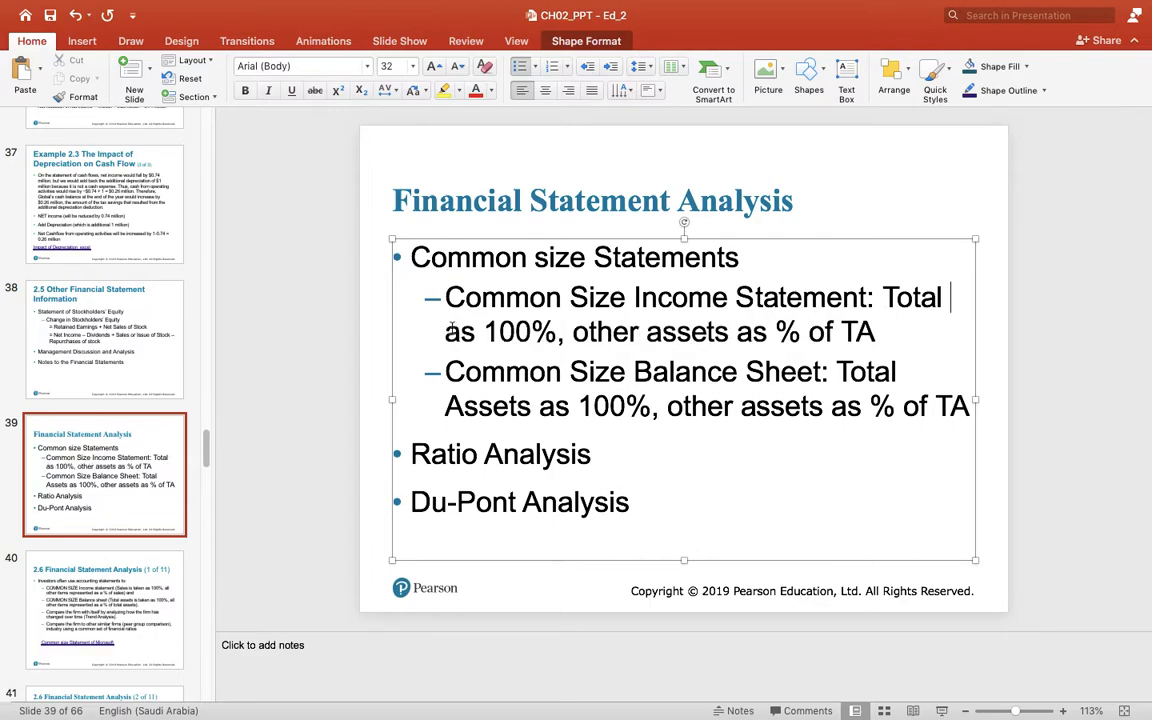
text(SALES )
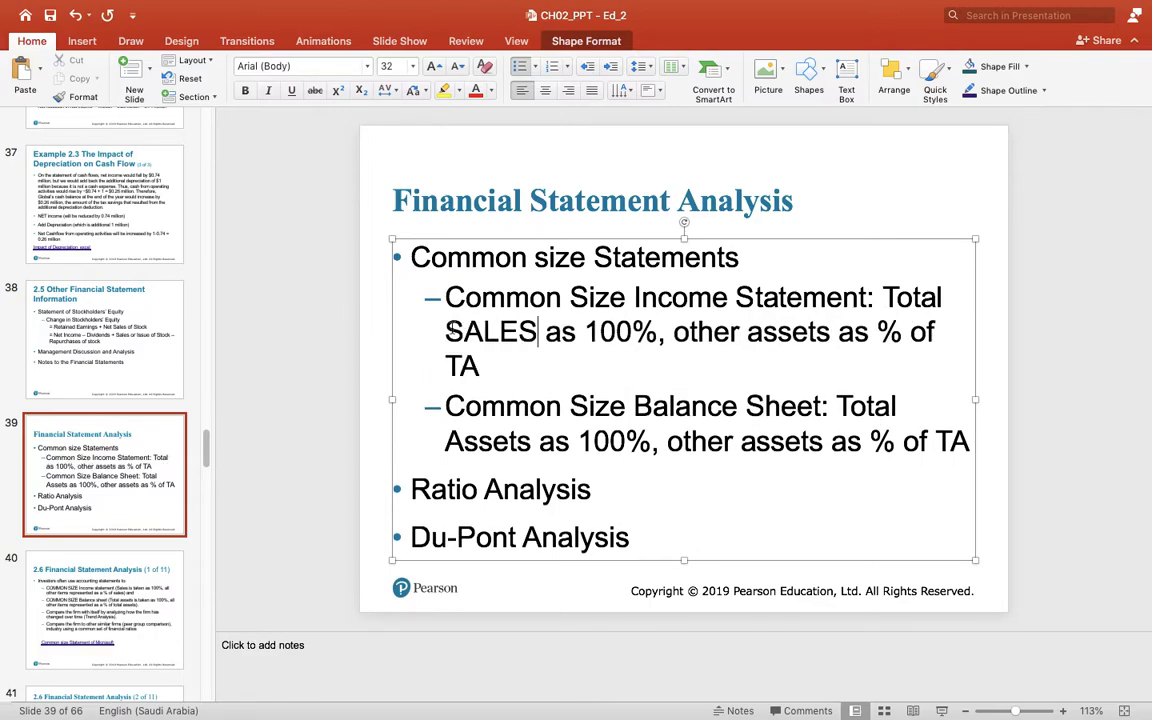
text( TAKEN)
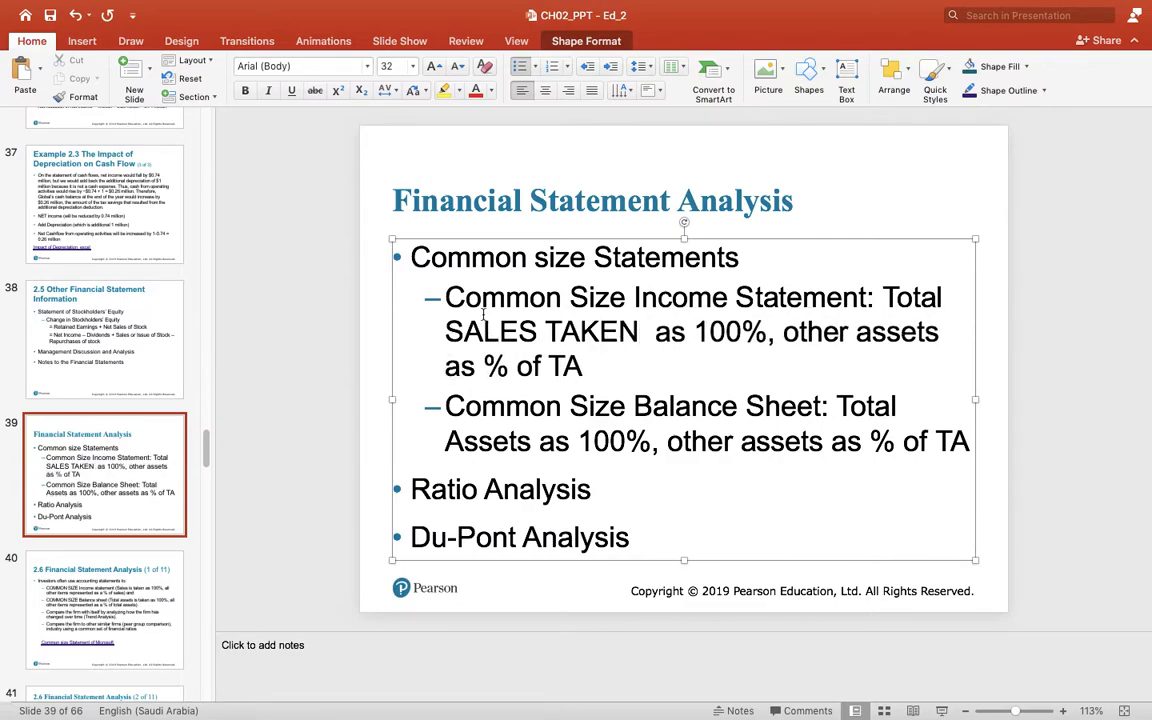
Remove the extra space after "SALES TAKEN" in the Common Size Income Statement bullet.
key(BackSpace)
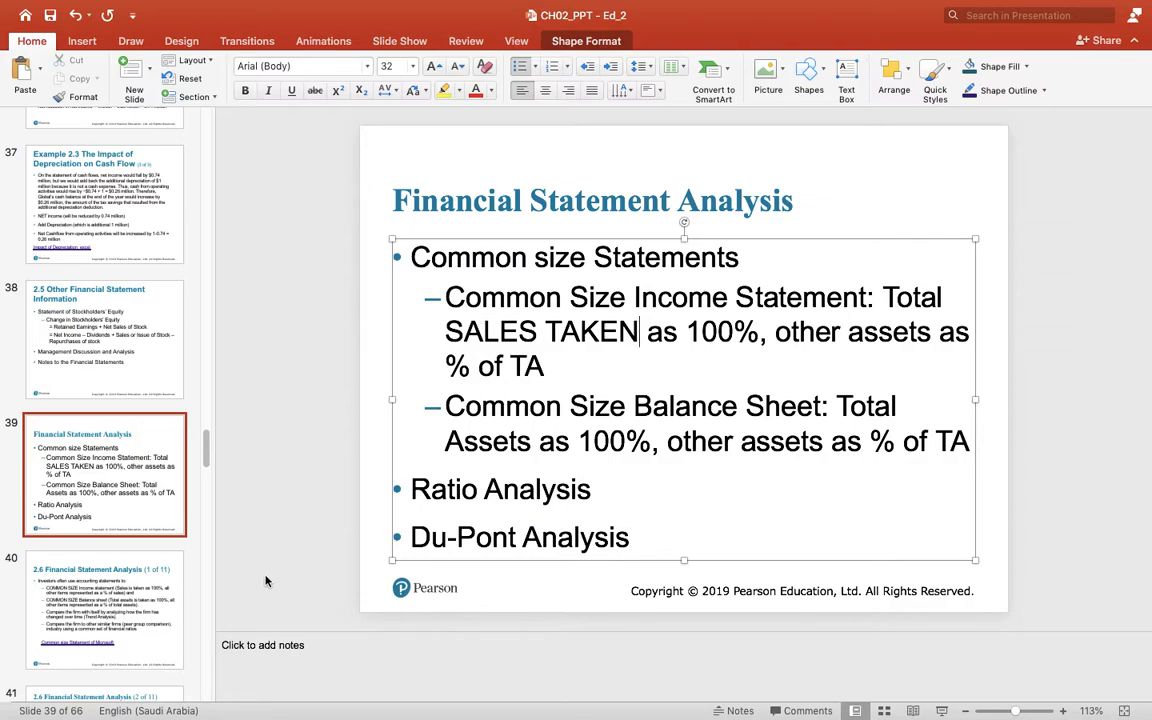
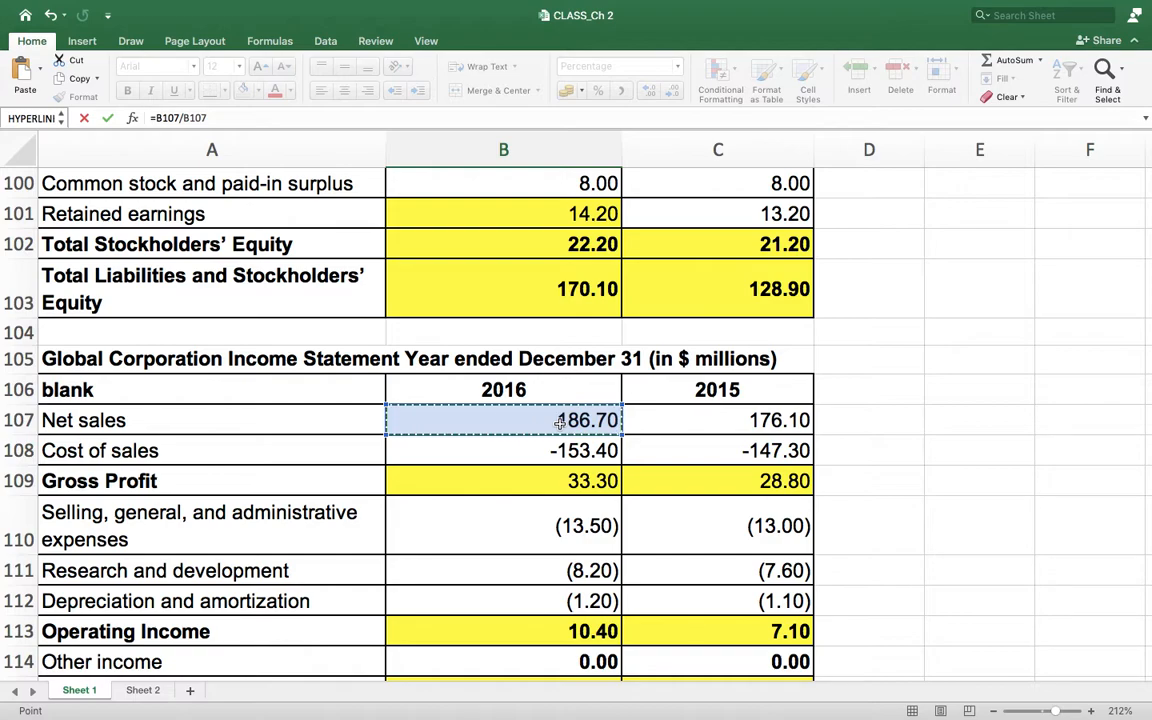
Switch to the Excel workbook and enter =B107/B$107 as the 2016 Net sales formula in B155, locking only the divisor's row.
key(F4)
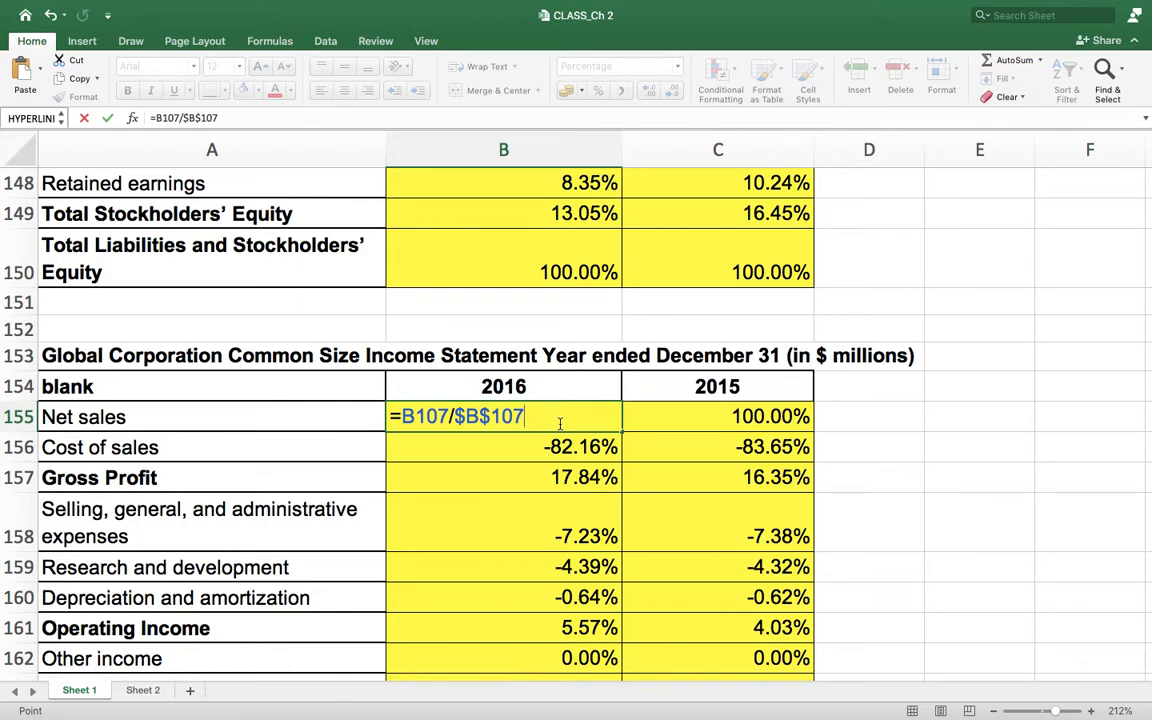
key(F4)
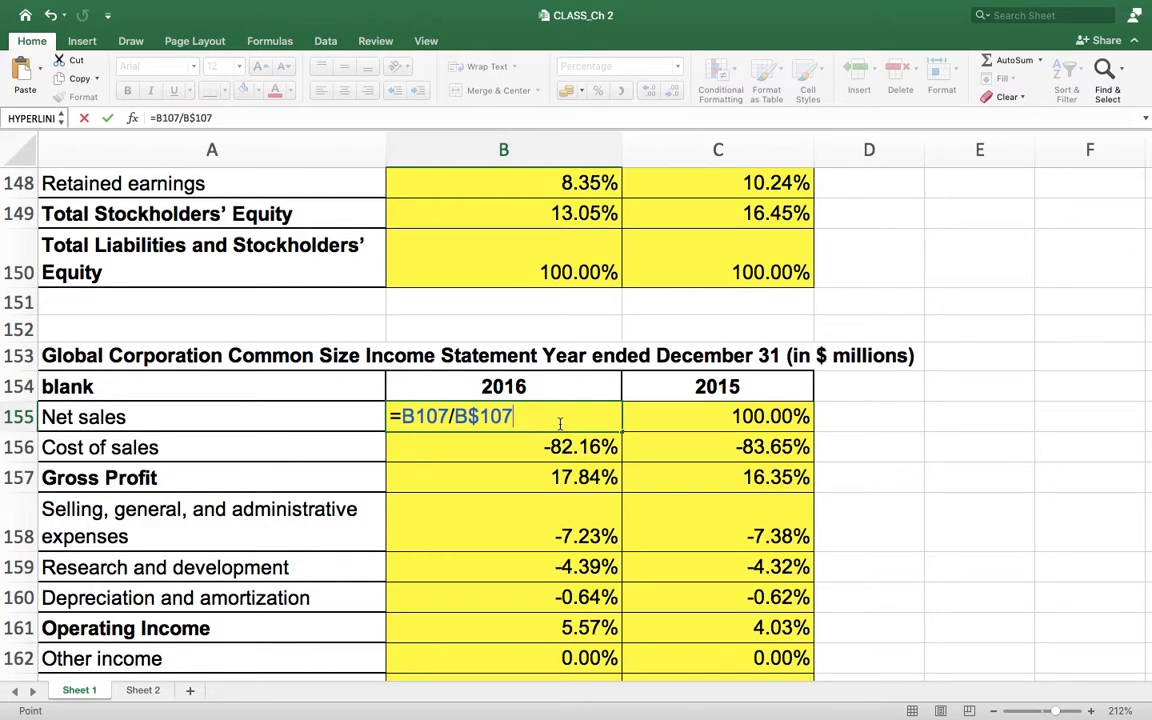
key(Return)
Fill the 2016 Net sales formula down from B155 through Net Income in B167.
click(541, 419)
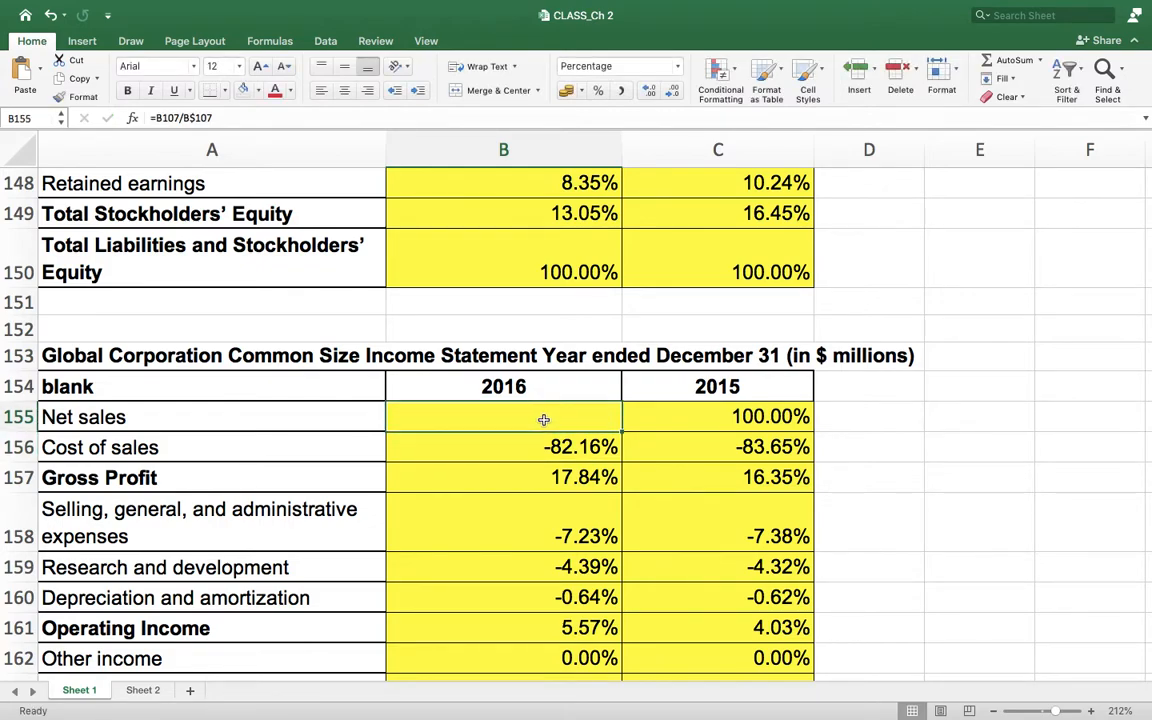
key(shift+Down)
key(shift+Down)
key(shift+Down)
key(shift+Down)
key(shift+Down)
key(shift+Down)
key(shift+Down)
key(shift+Down)
key(shift+Down)
key(shift+Down)
key(shift+Down)
key(shift+Down)
key(shift+Down)
key(shift+Down)
key(shift+Down)
key(shift+Down)
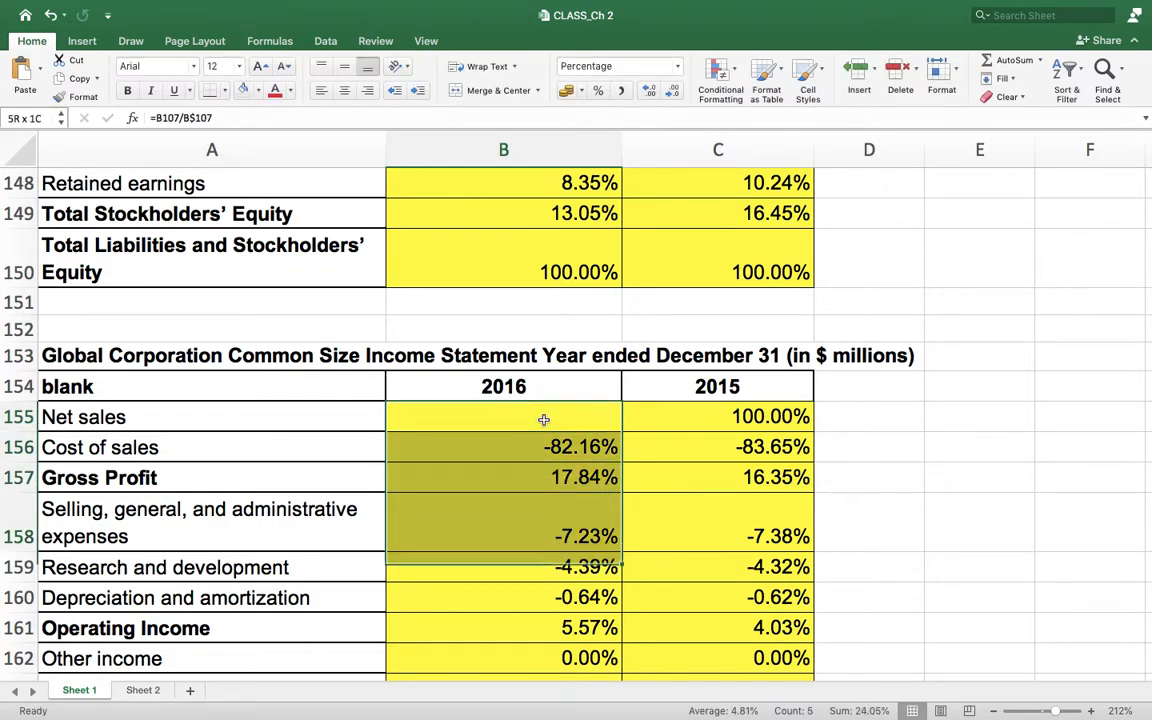
key(shift+Up)
key(shift+Up)
key(shift+Up)
key(shift+Up)
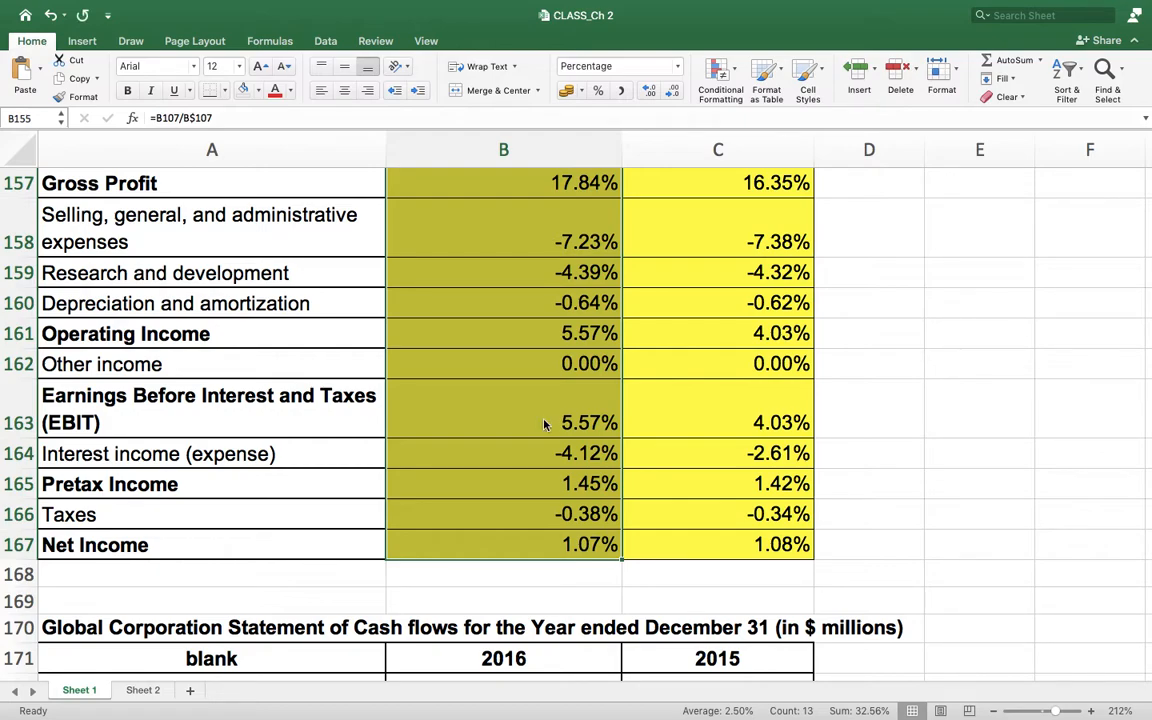
Check the 2016 common size formulas for cost of sales, gross profit, selling expenses and net income, and inspect the original net income in B119.
scroll(657, 483, up, 3)
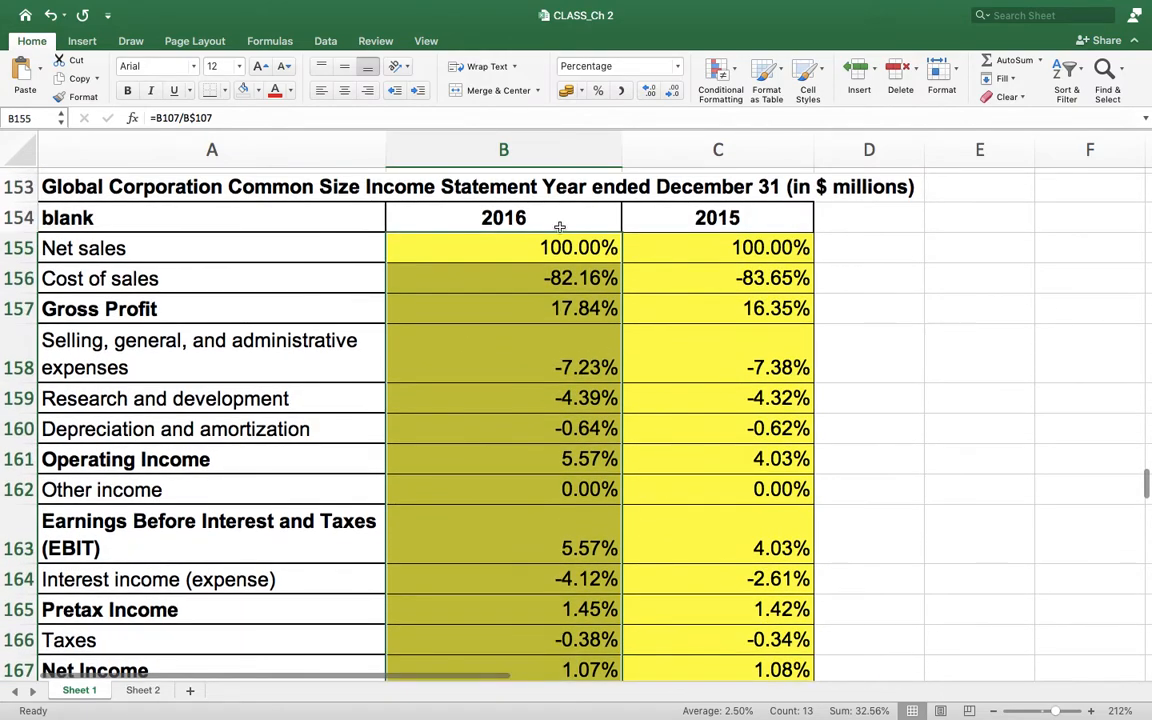
click(545, 279)
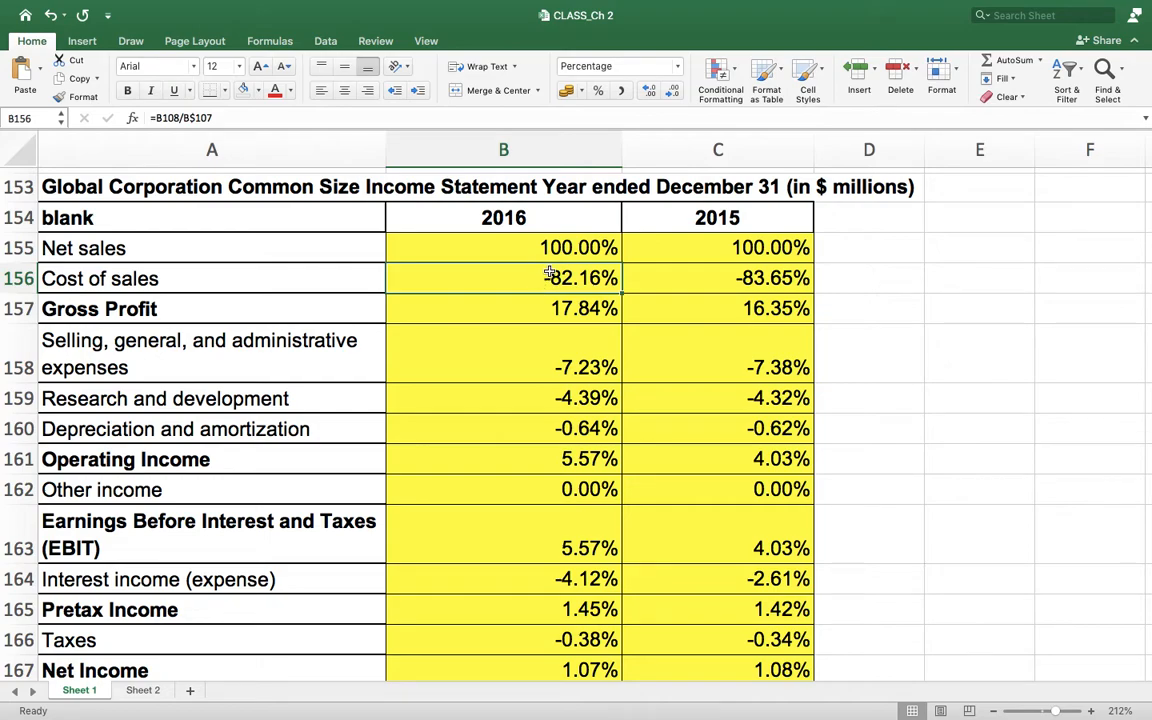
click(556, 309)
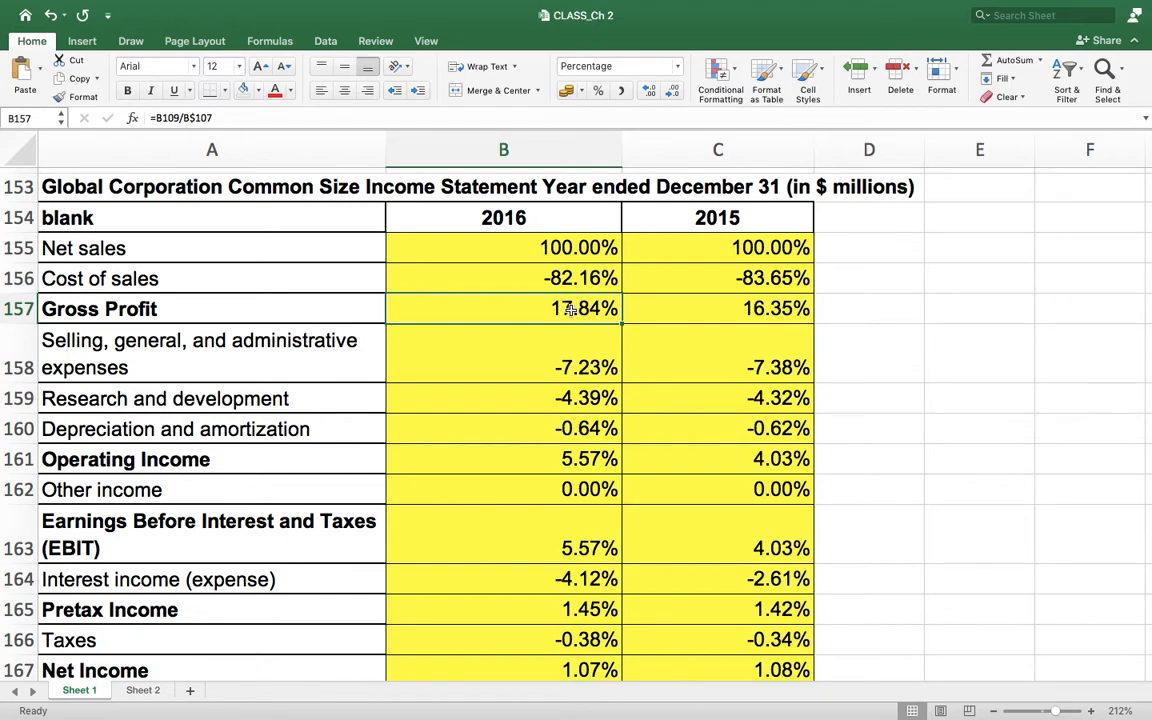
click(566, 365)
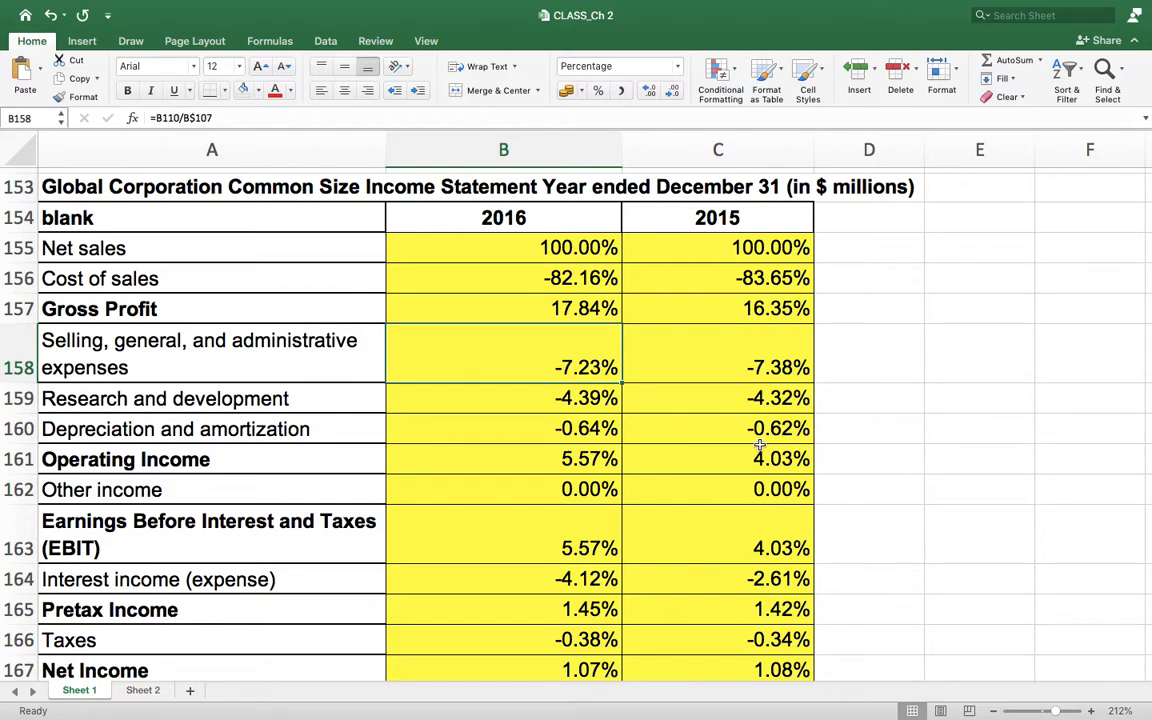
scroll(630, 555, down, 2)
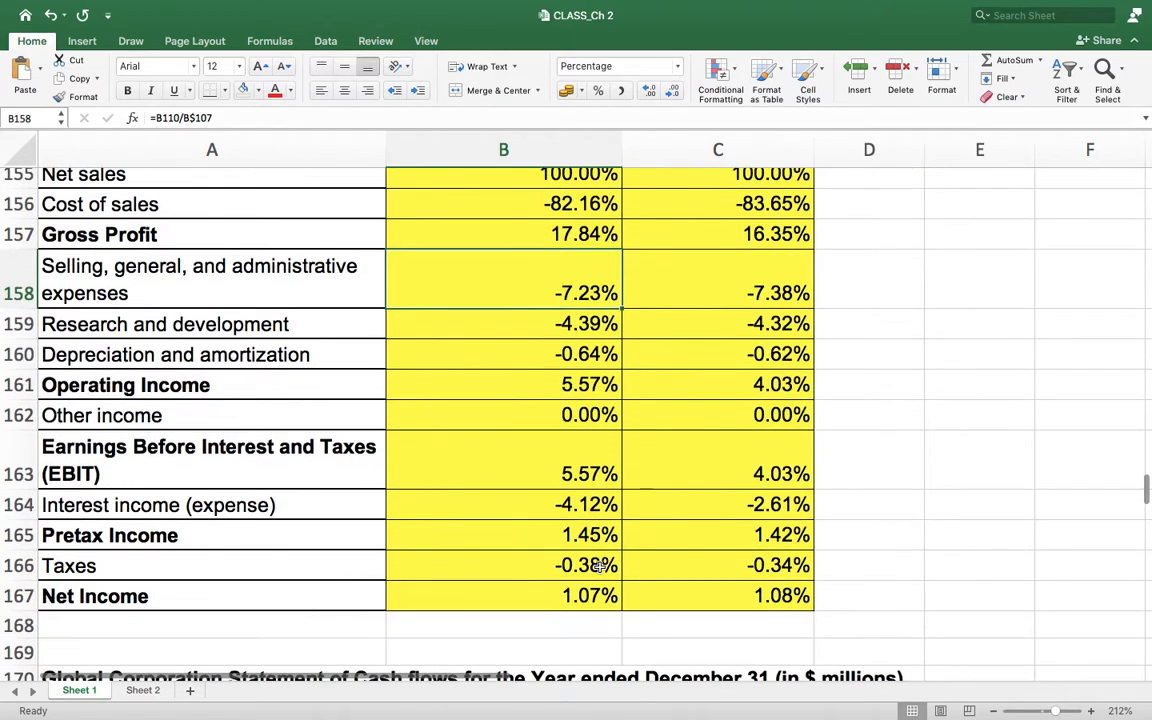
click(588, 591)
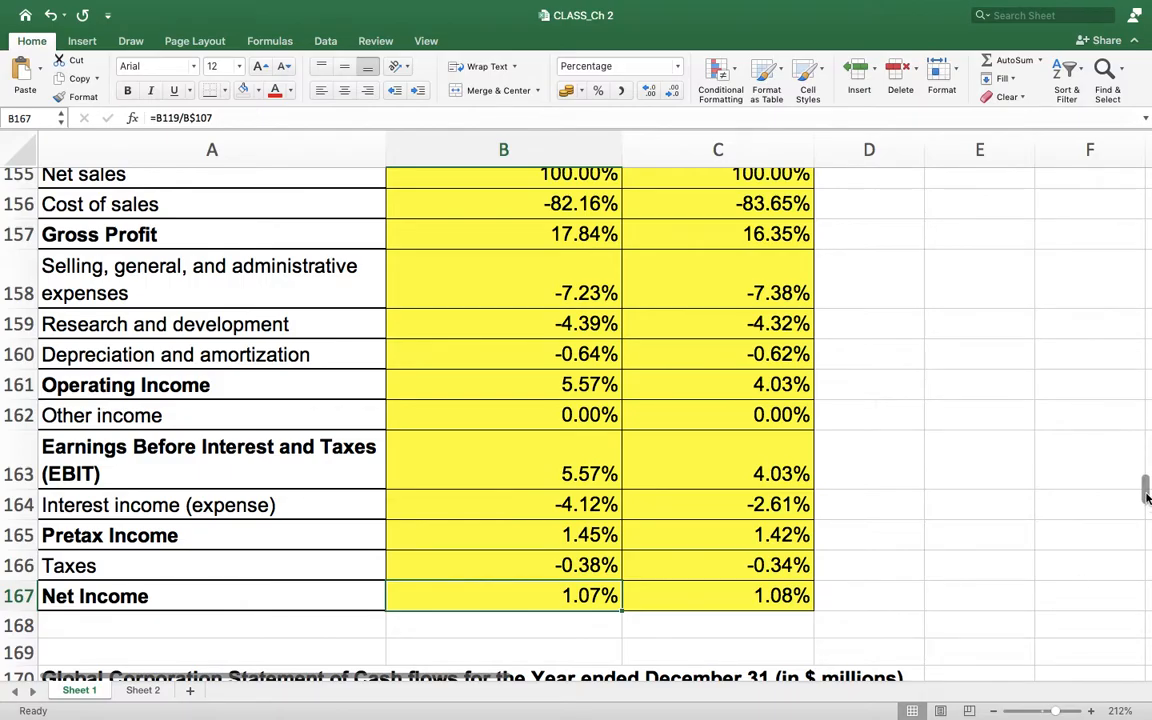
drag(1147, 503, 1148, 413)
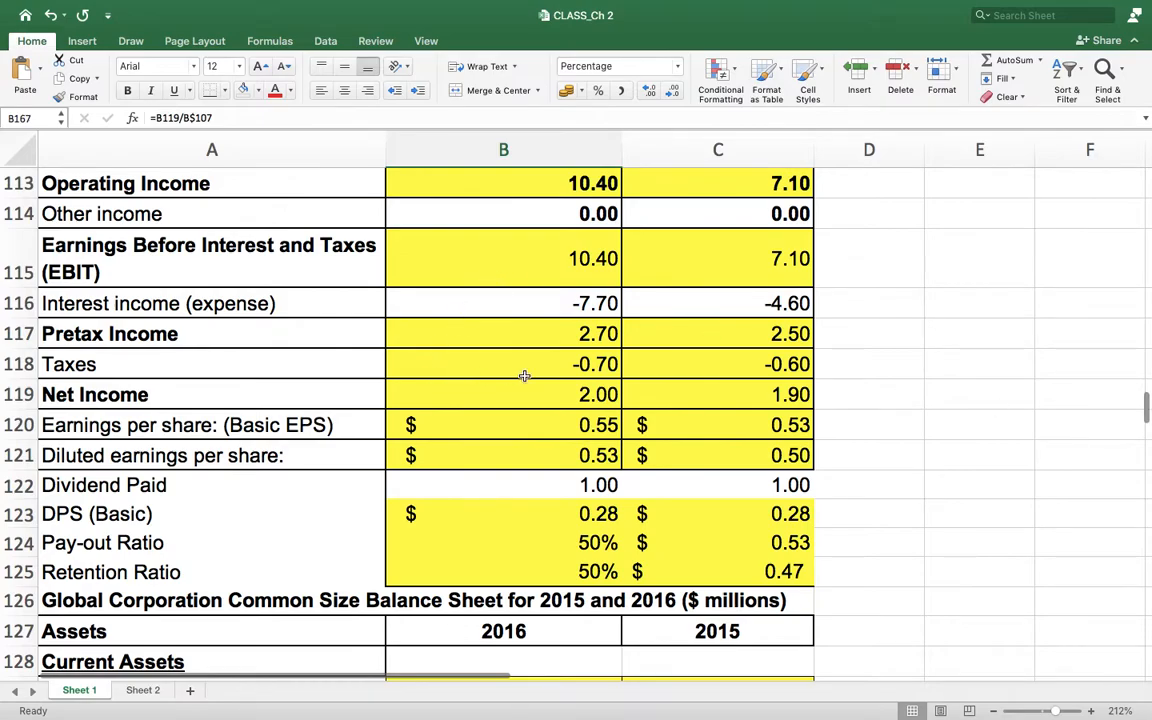
click(607, 394)
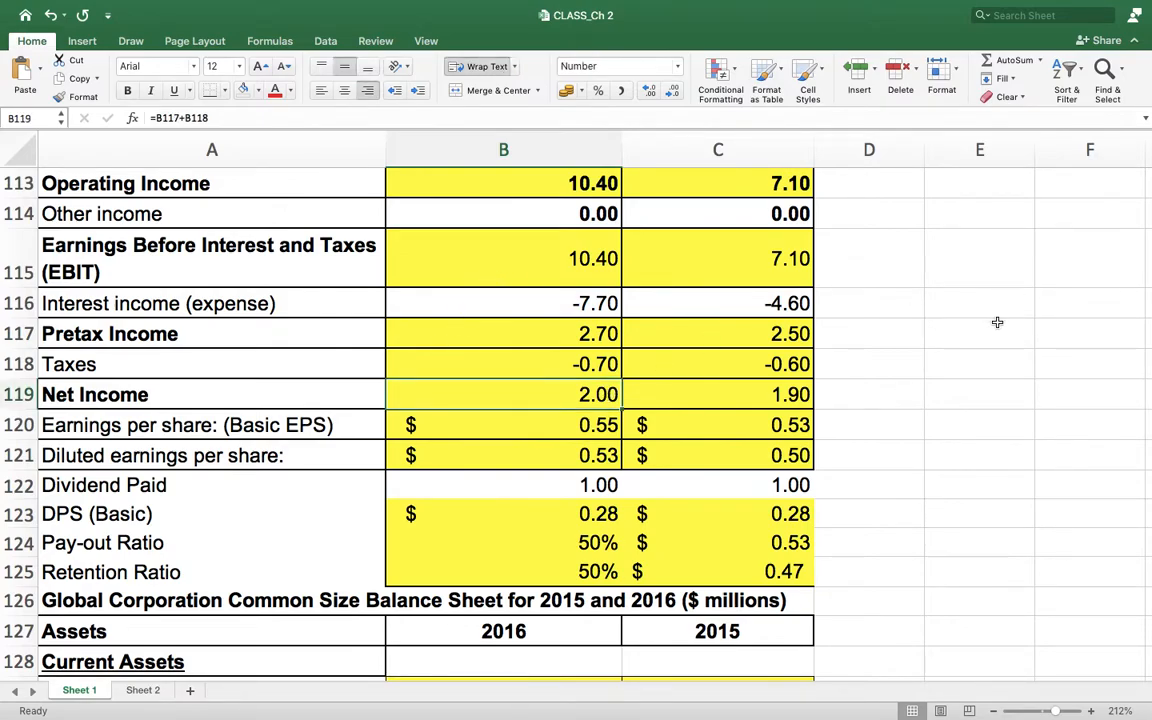
Look through the statement of cash flows down to the profitability ratios, and return to the common size income statement.
drag(1148, 408, 1148, 524)
scroll(576, 424, up, 1)
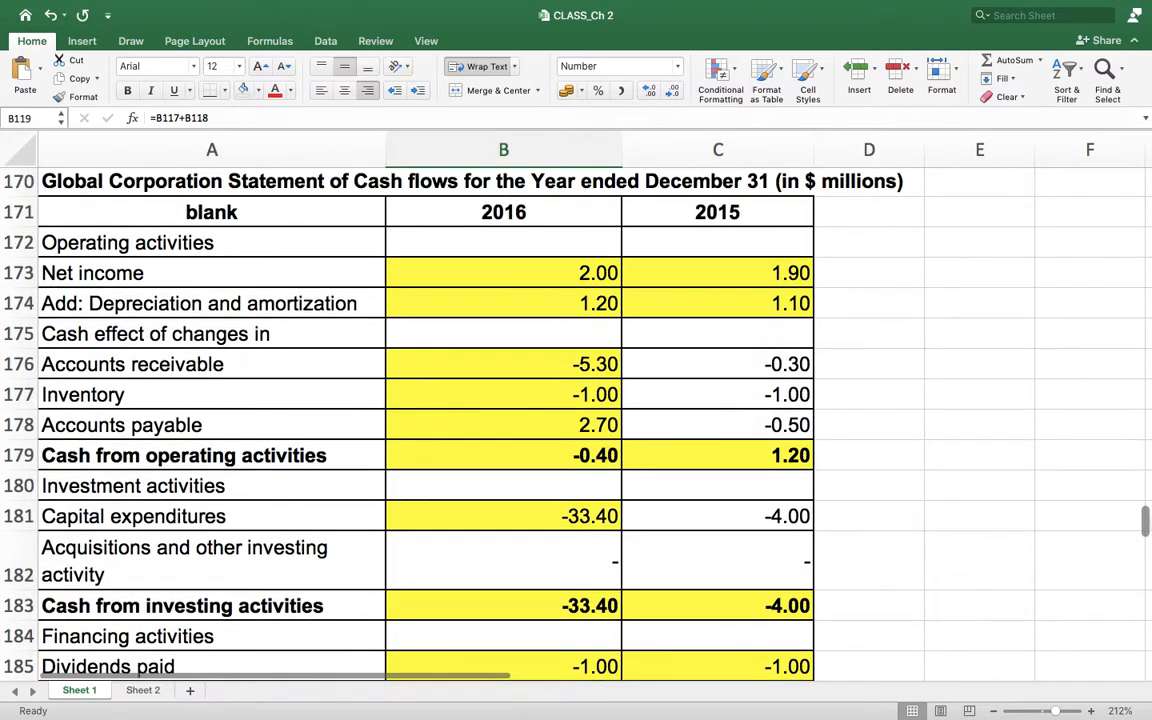
scroll(784, 474, down, 4)
scroll(780, 470, up, 4)
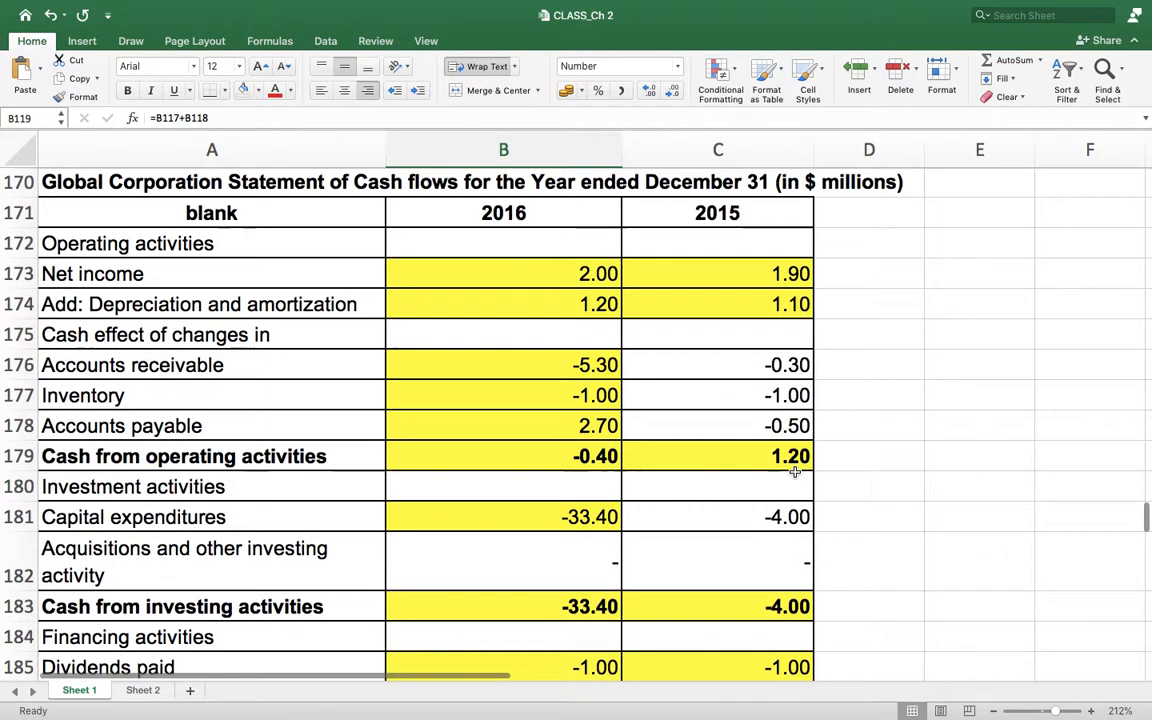
scroll(795, 472, down, 10)
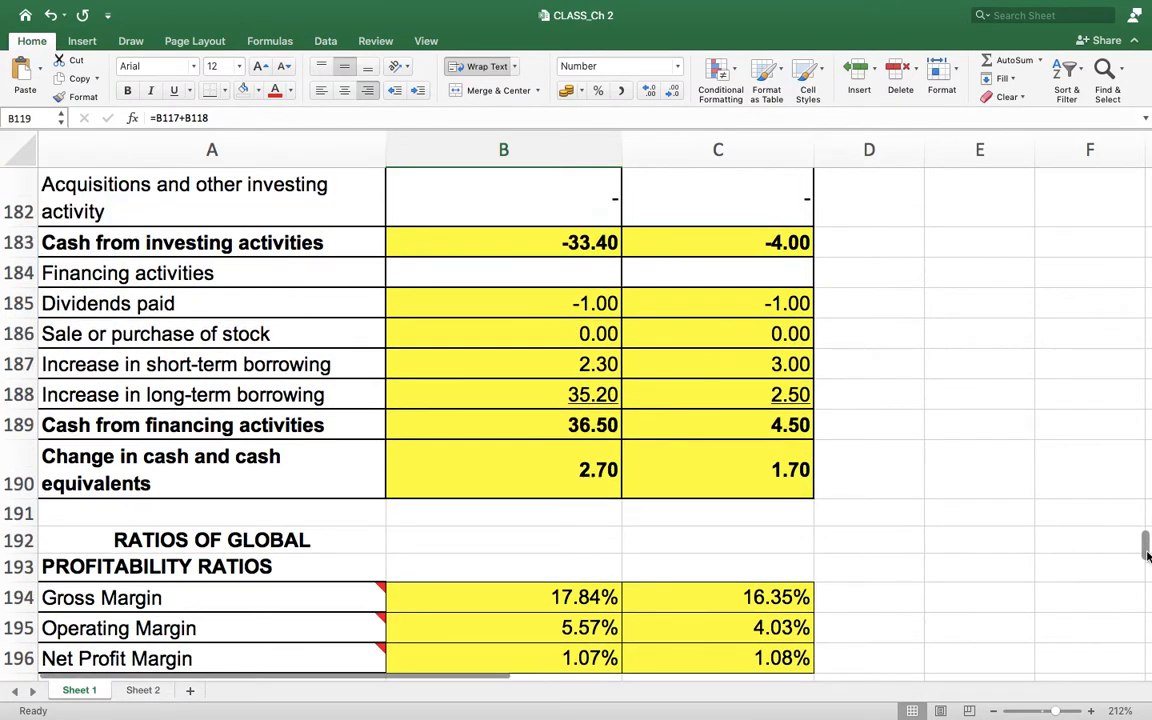
drag(1145, 543, 1145, 491)
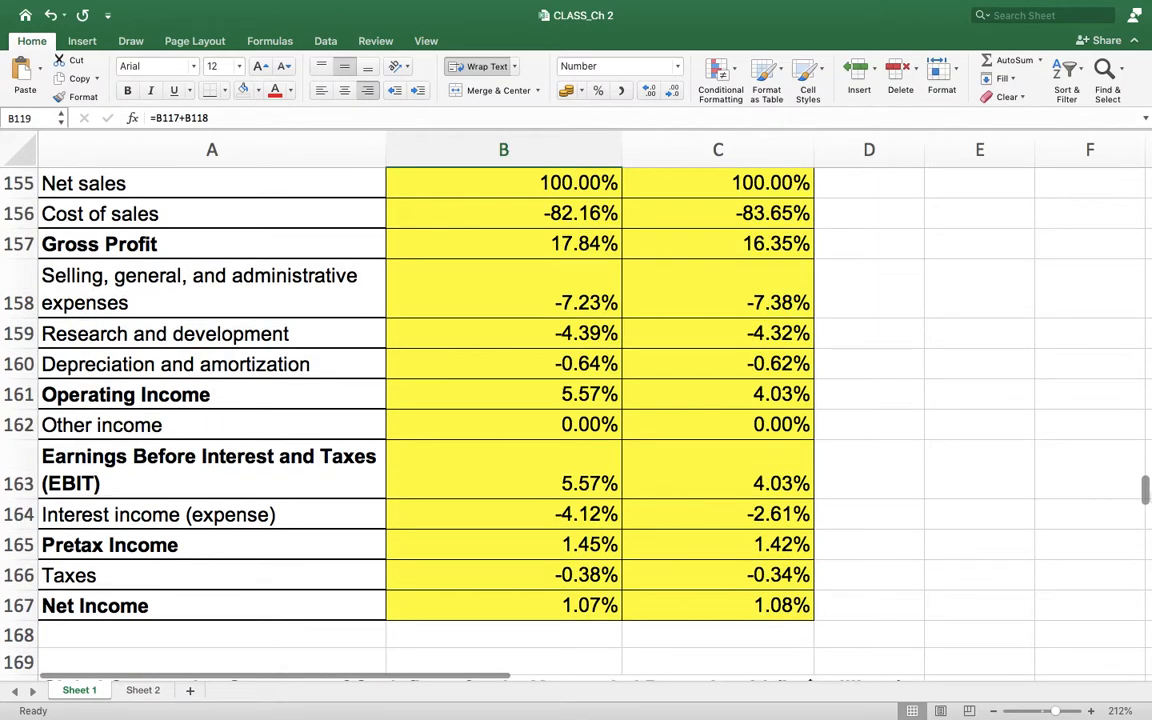
Examine the common size percentages for gross profit, selling expenses and research and development, and compare interest expense between 2016 and 2015.
click(594, 250)
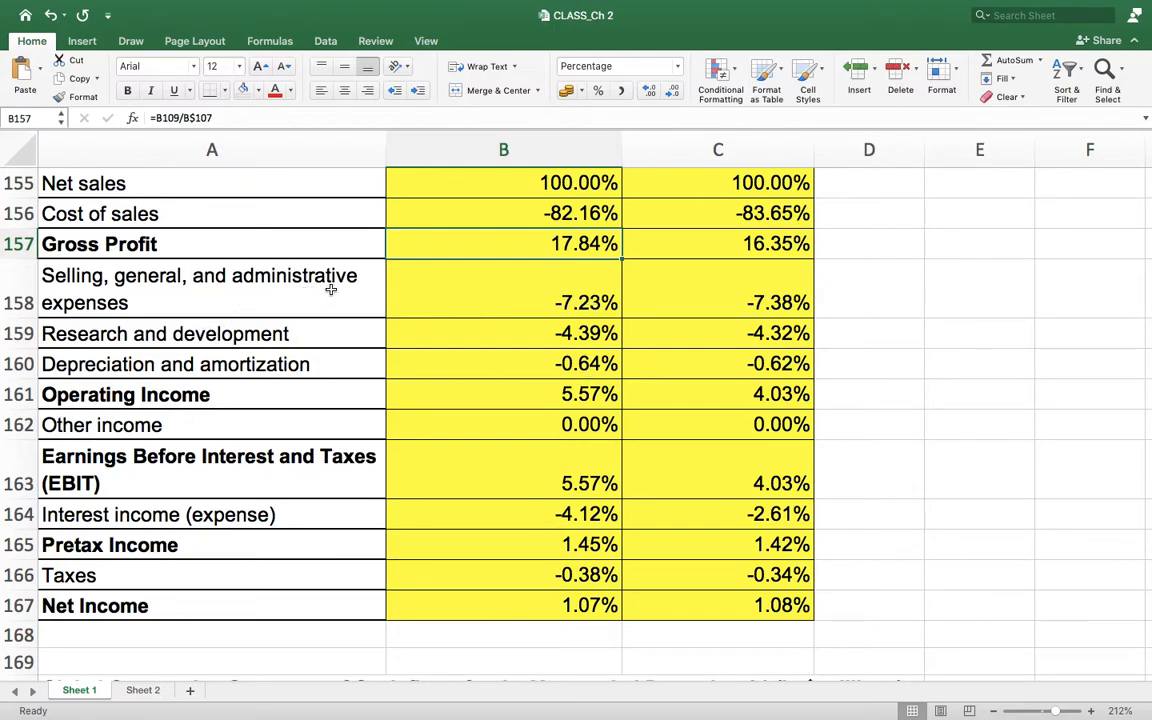
click(532, 305)
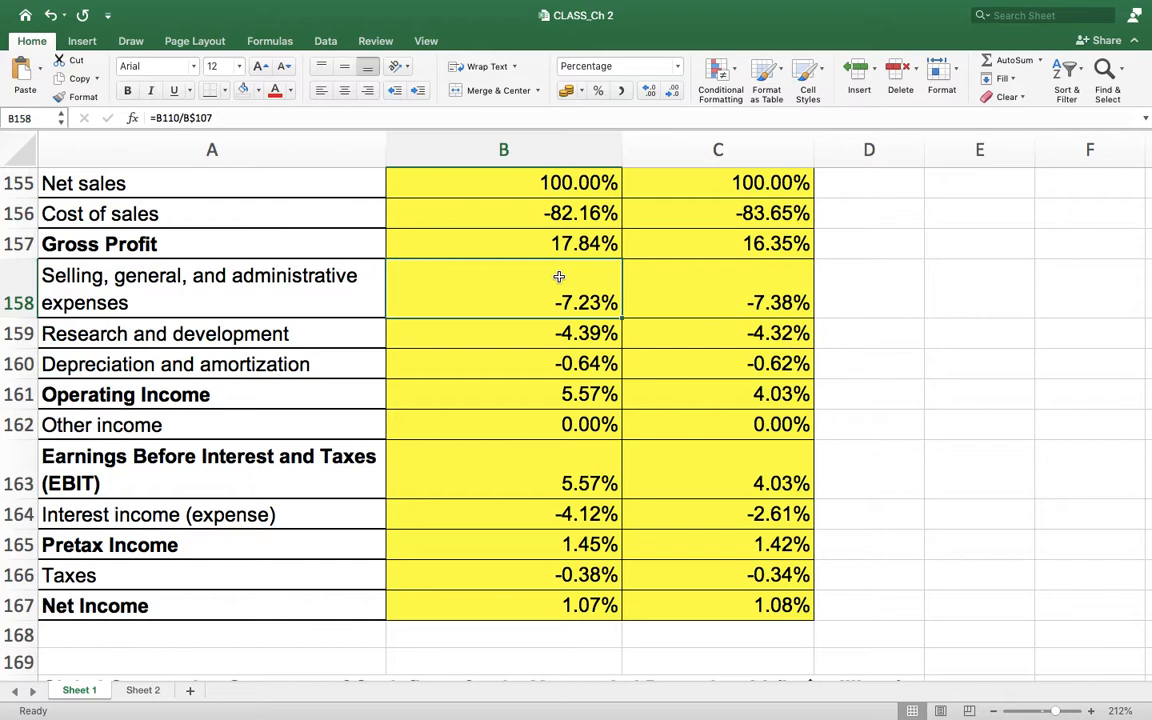
click(592, 327)
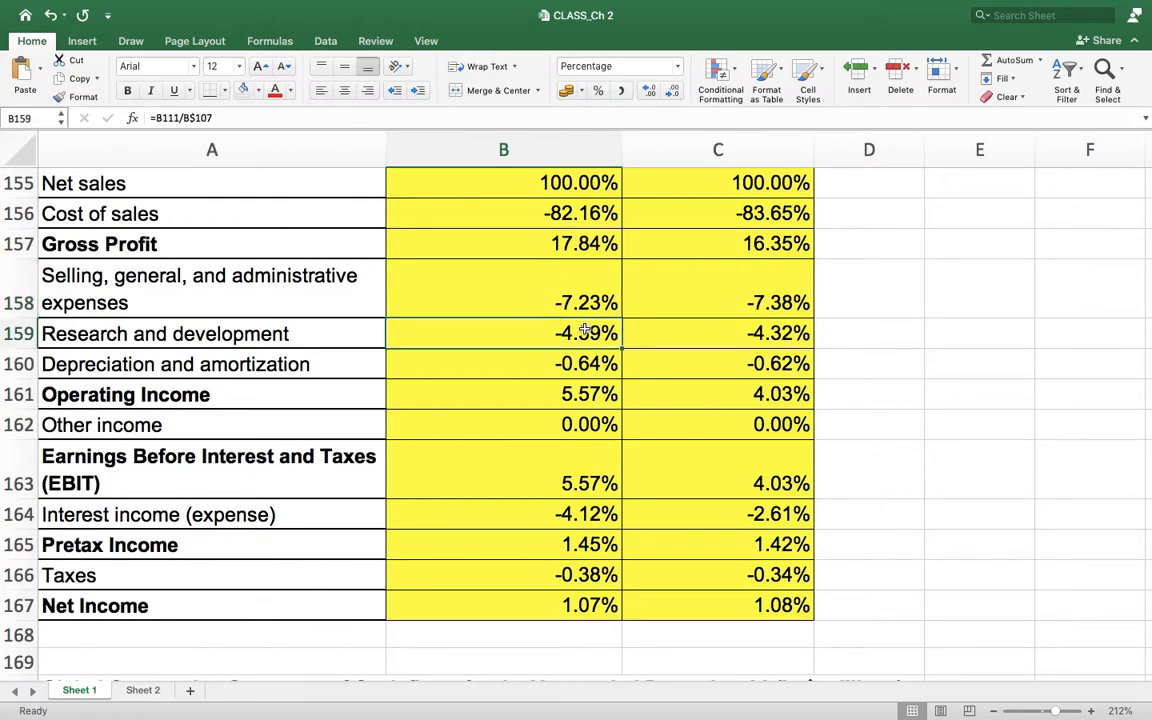
click(572, 515)
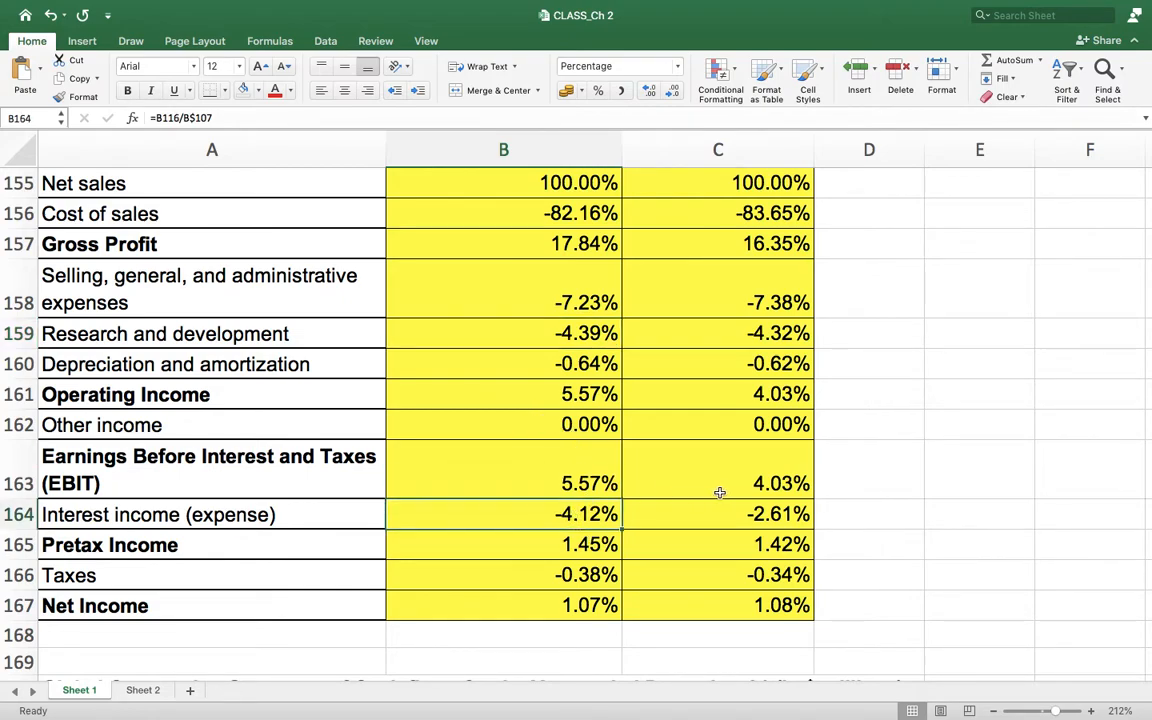
click(747, 514)
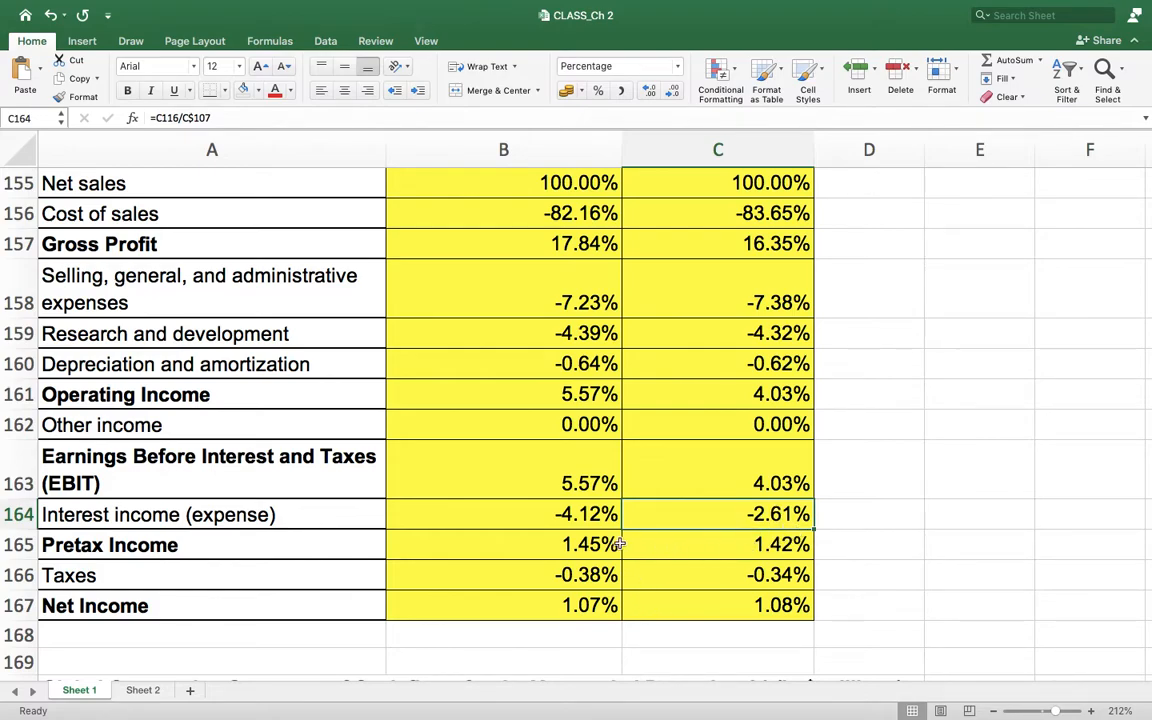
click(577, 533)
click(595, 514)
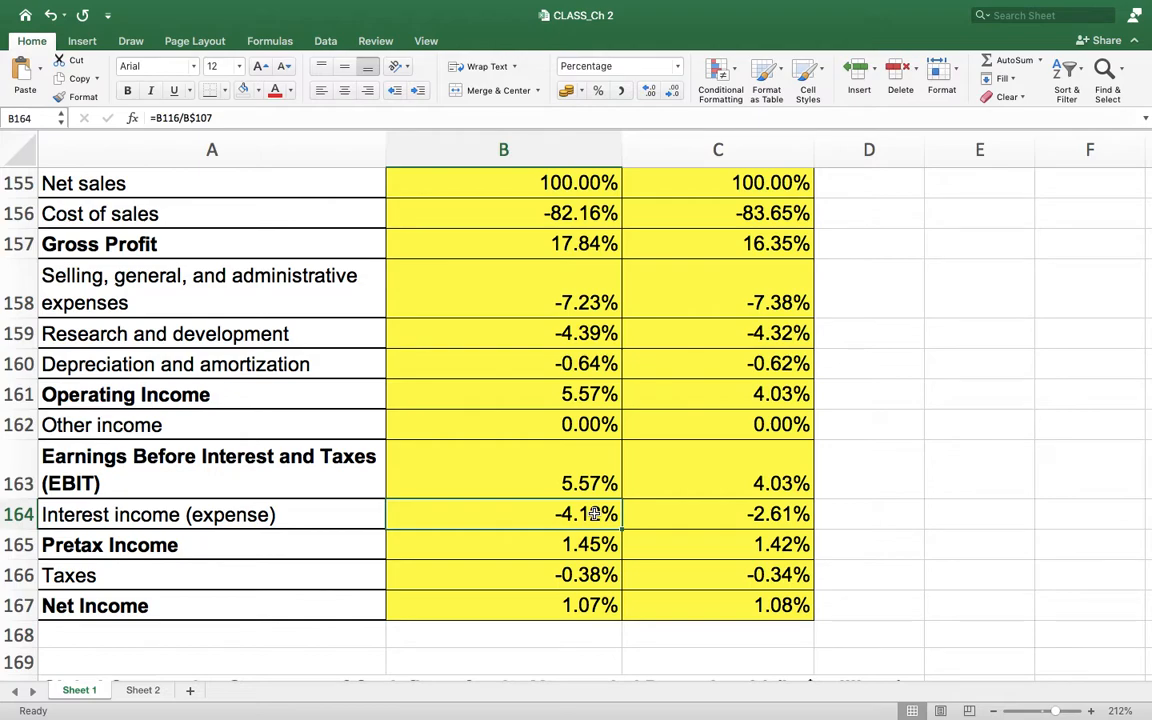
Compare total long-term liabilities for 2016 and 2015 in the common size balance sheet with the interest expense percentages in the income statement.
scroll(700, 468, up, 5)
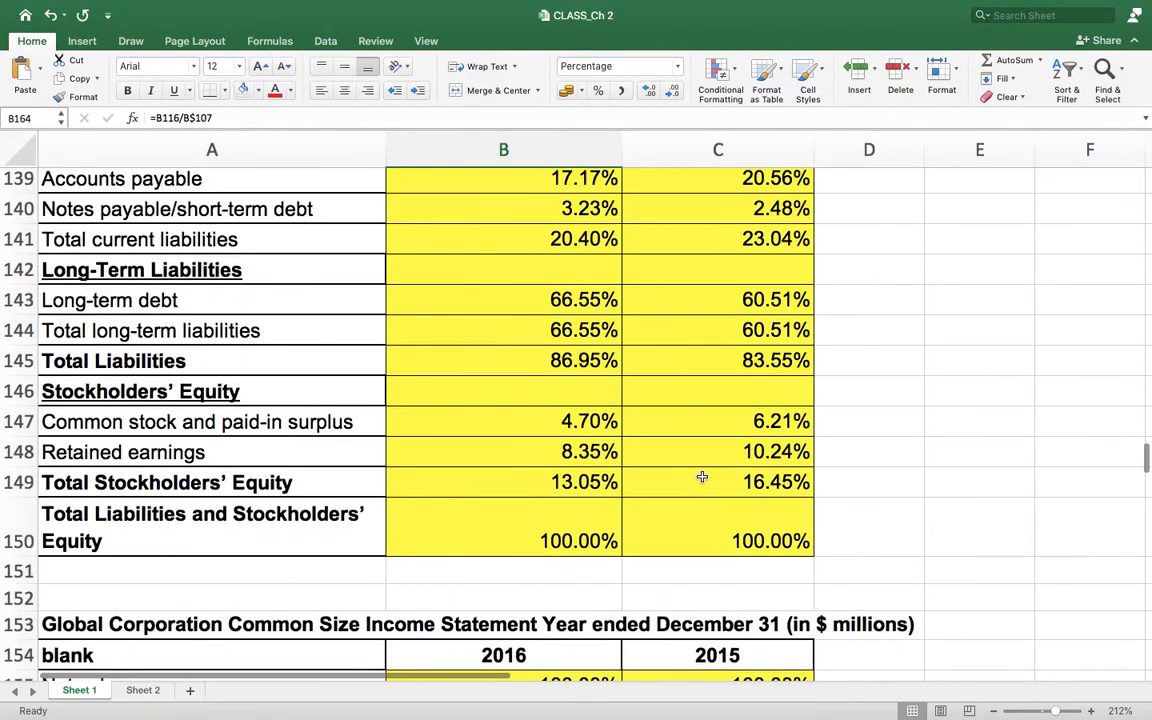
scroll(411, 479, up, 3)
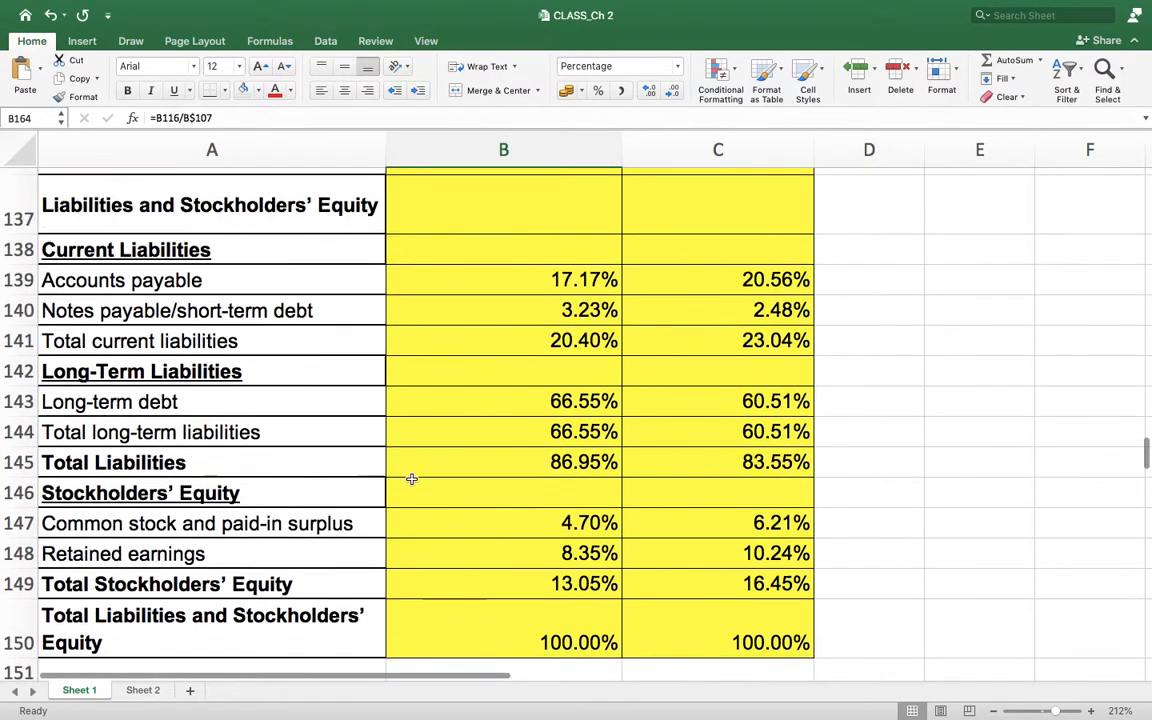
scroll(411, 479, down, 2)
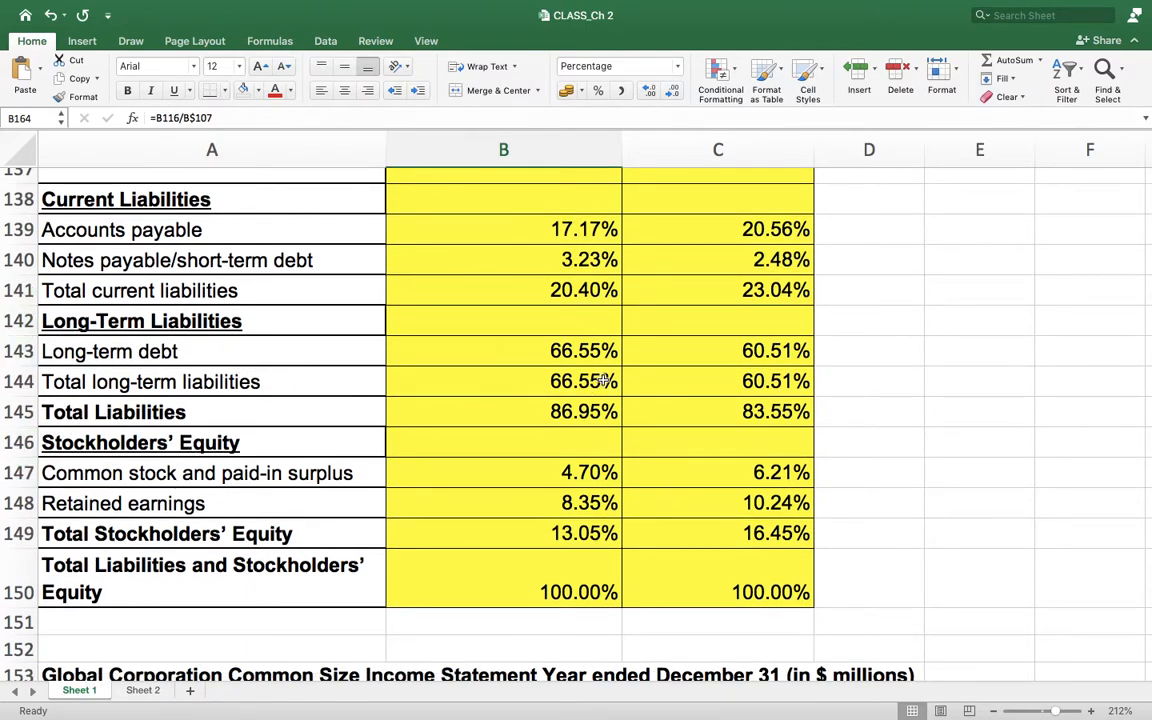
click(777, 381)
click(550, 388)
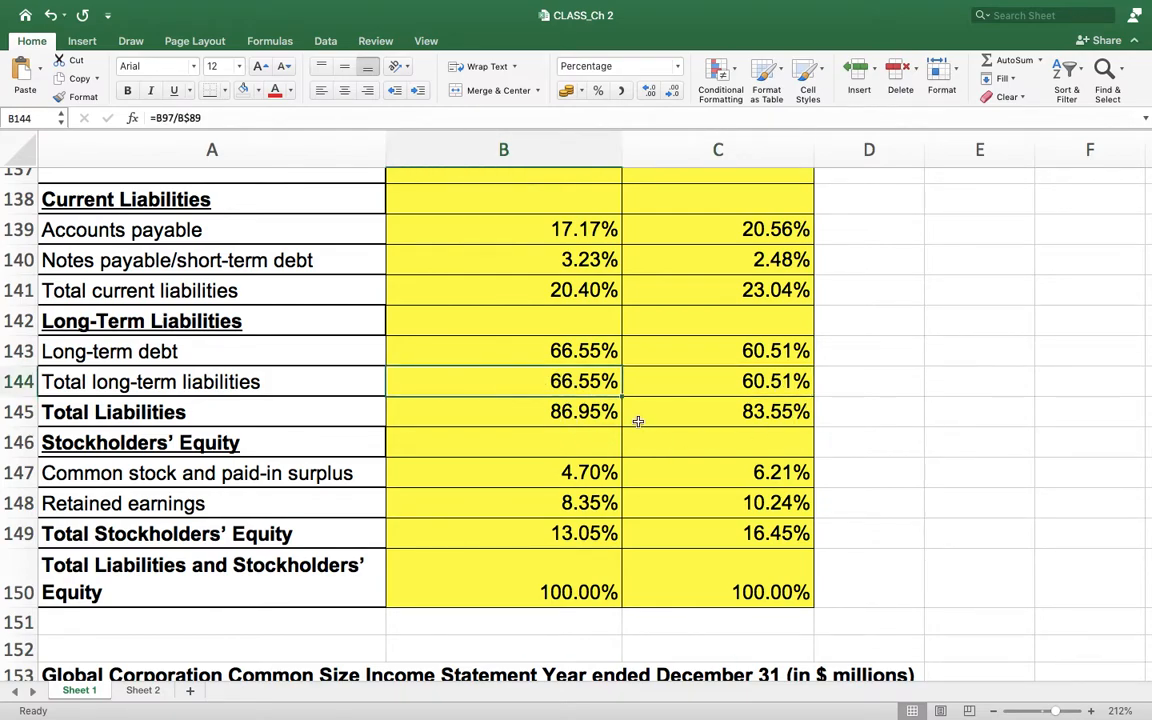
scroll(678, 462, down, 5)
scroll(679, 470, down, 8)
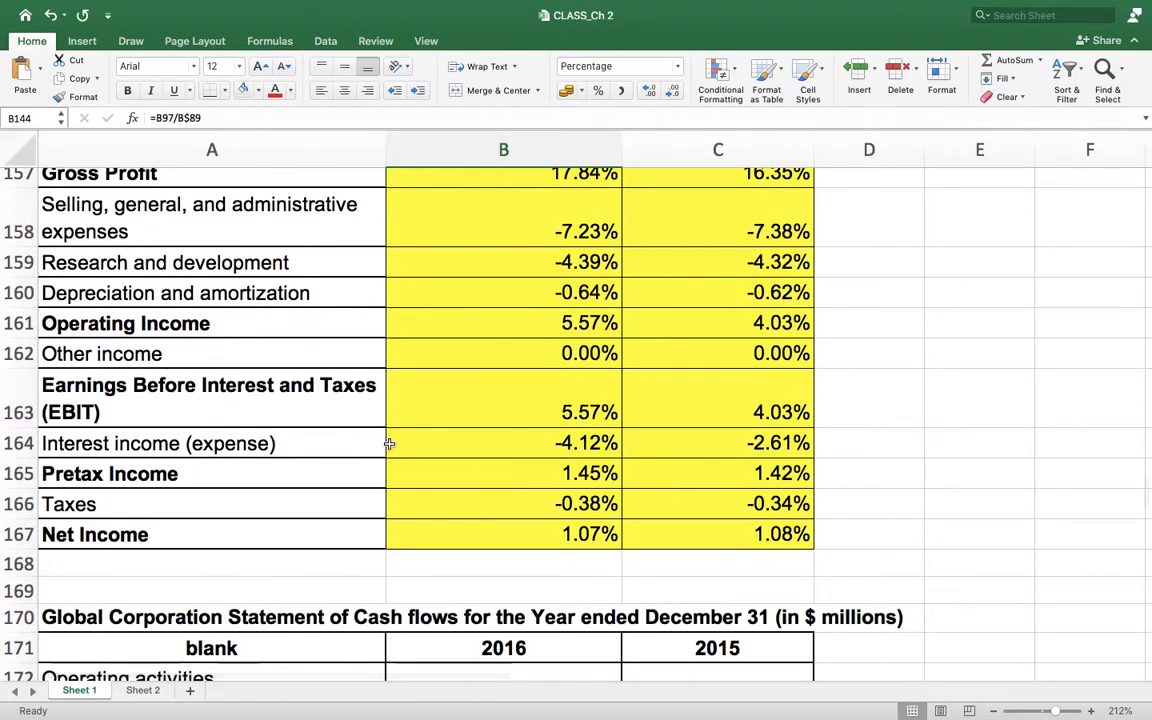
click(722, 442)
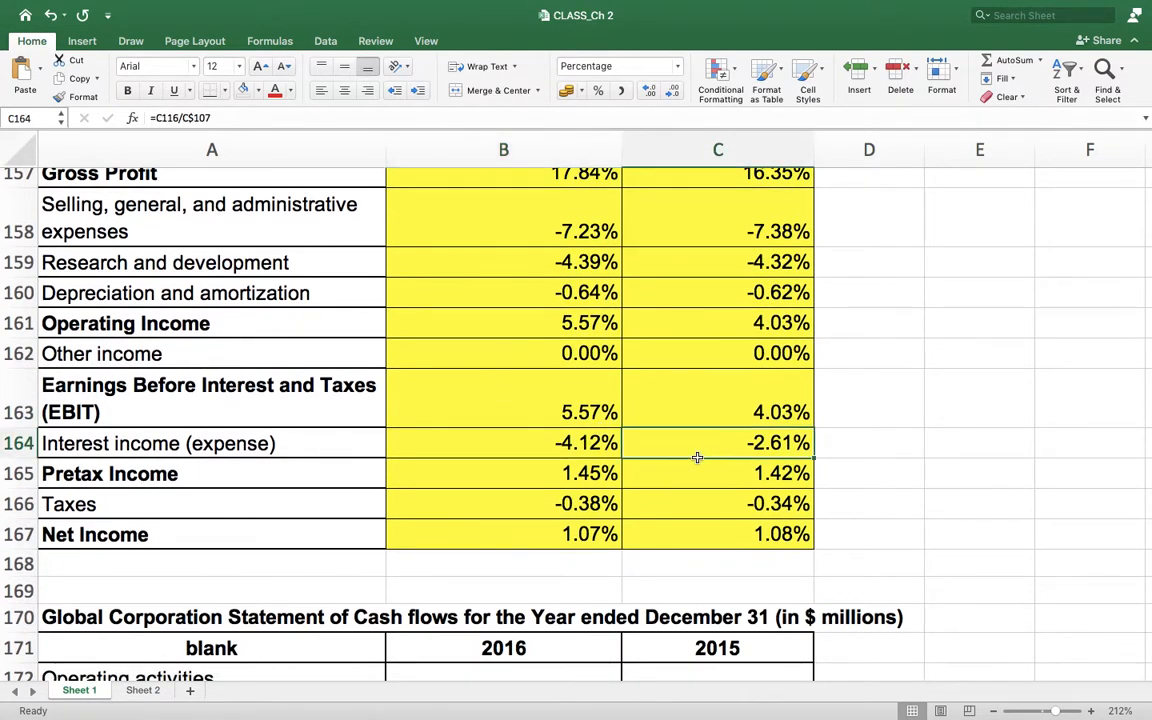
click(551, 446)
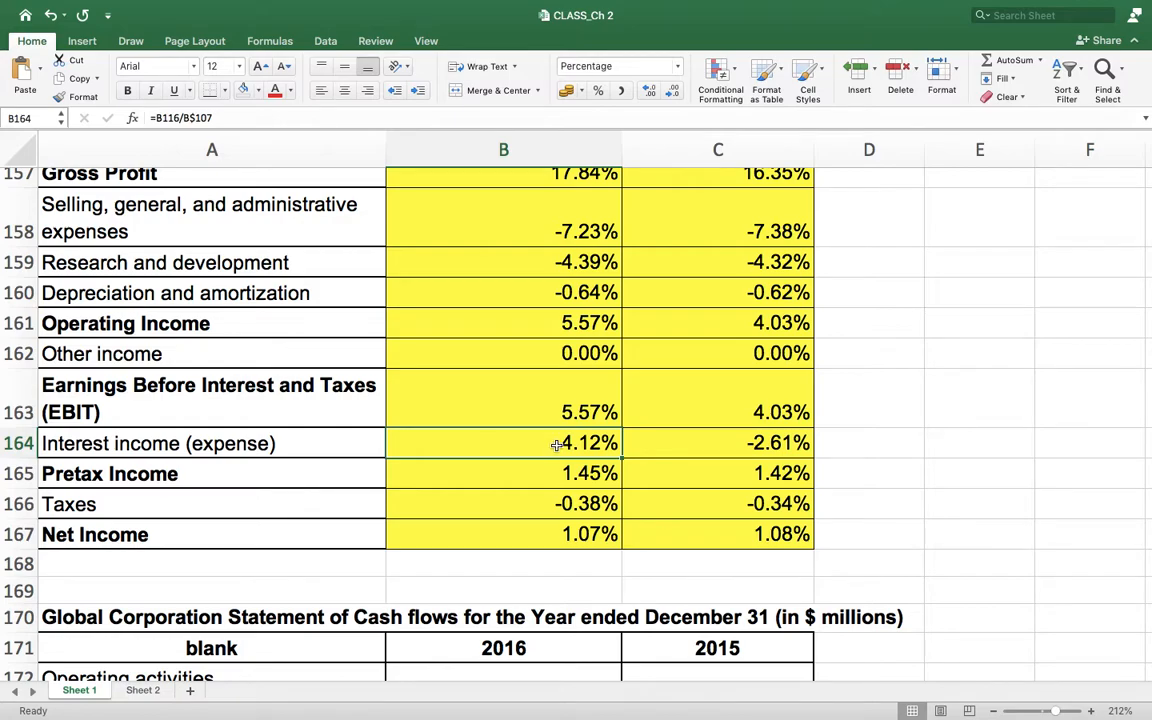
Switch to Chrome and bring up the Financial Modeling course page in Blackboard.
scroll(632, 465, up, 4)
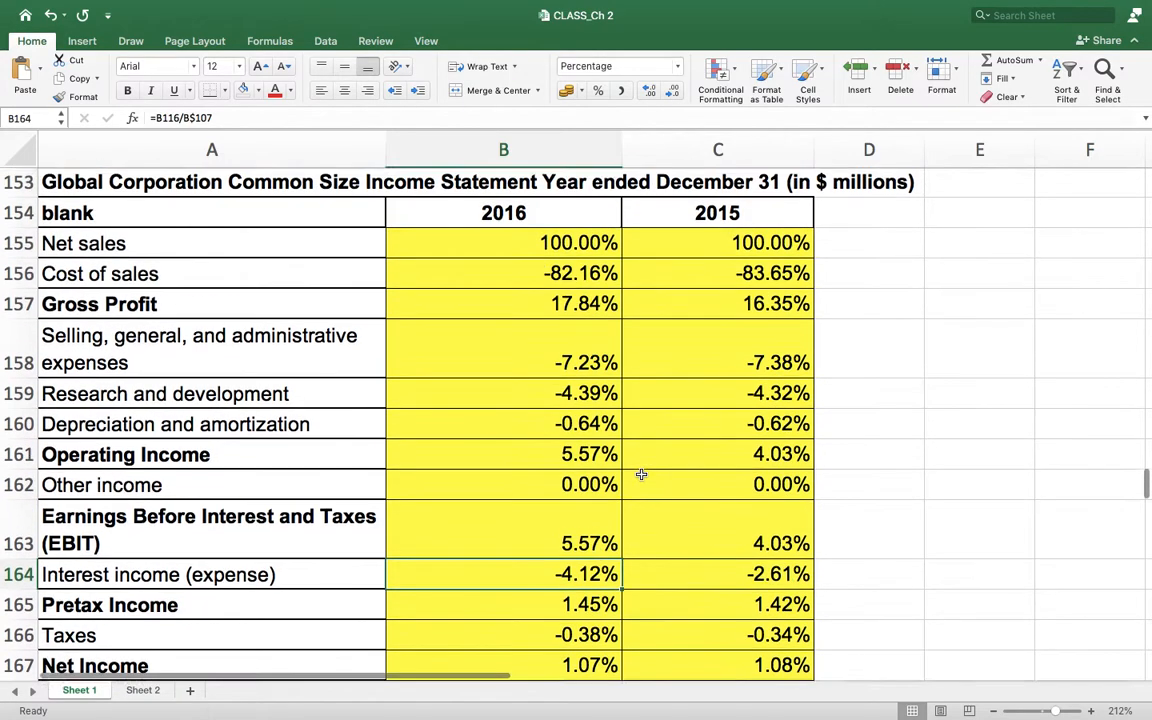
scroll(641, 474, up, 1)
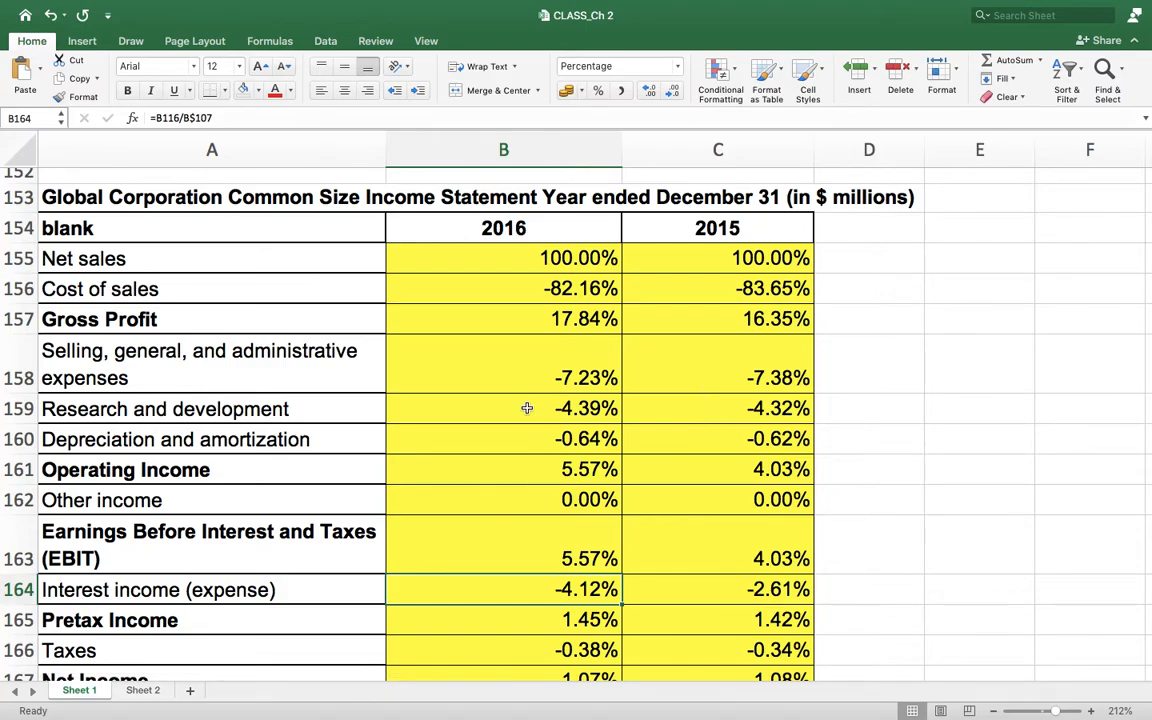
key(ctrl+Up)
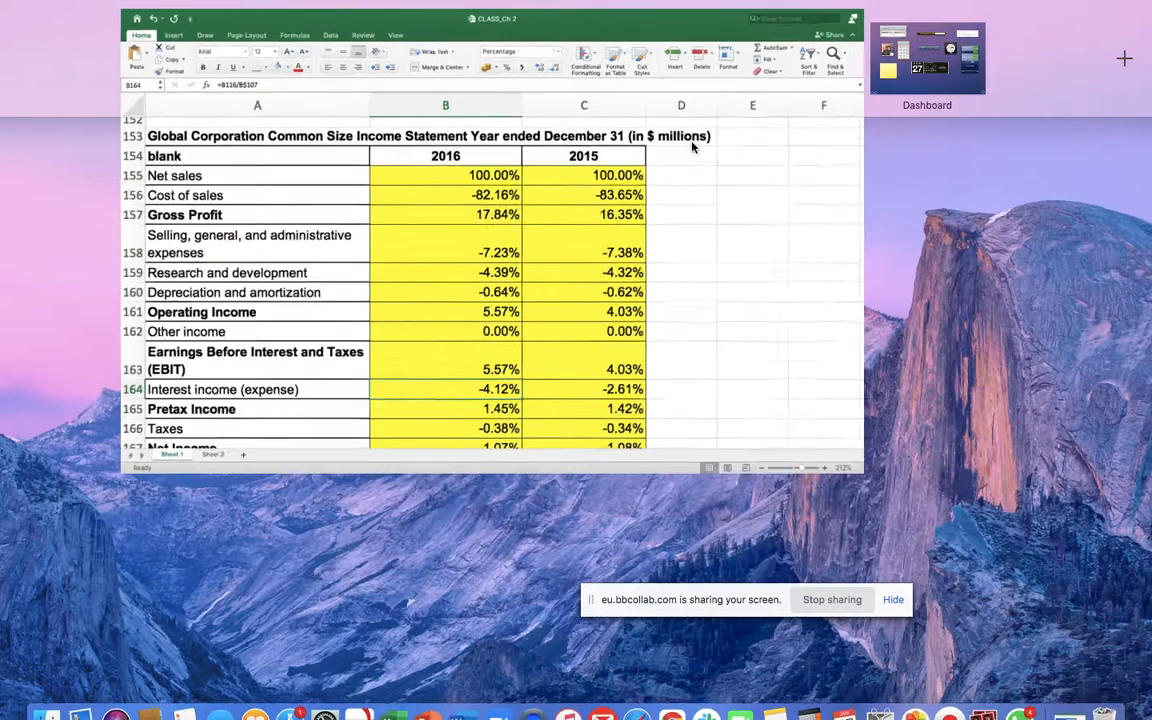
click(650, 62)
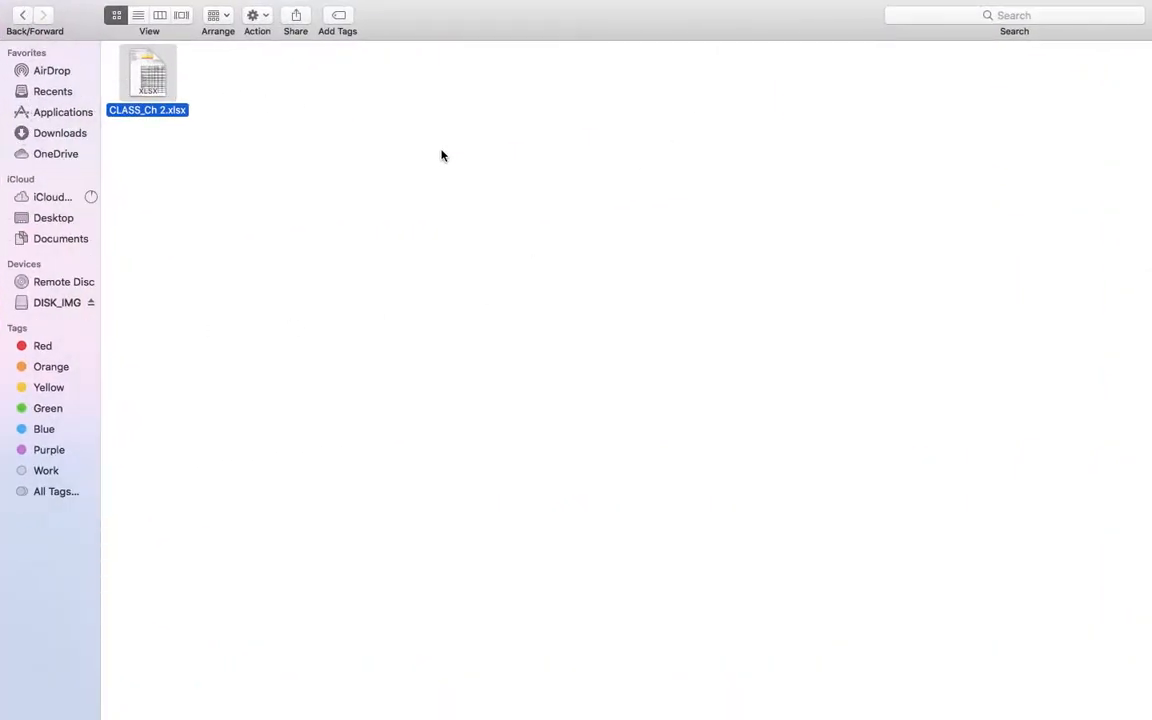
key(ctrl+Up)
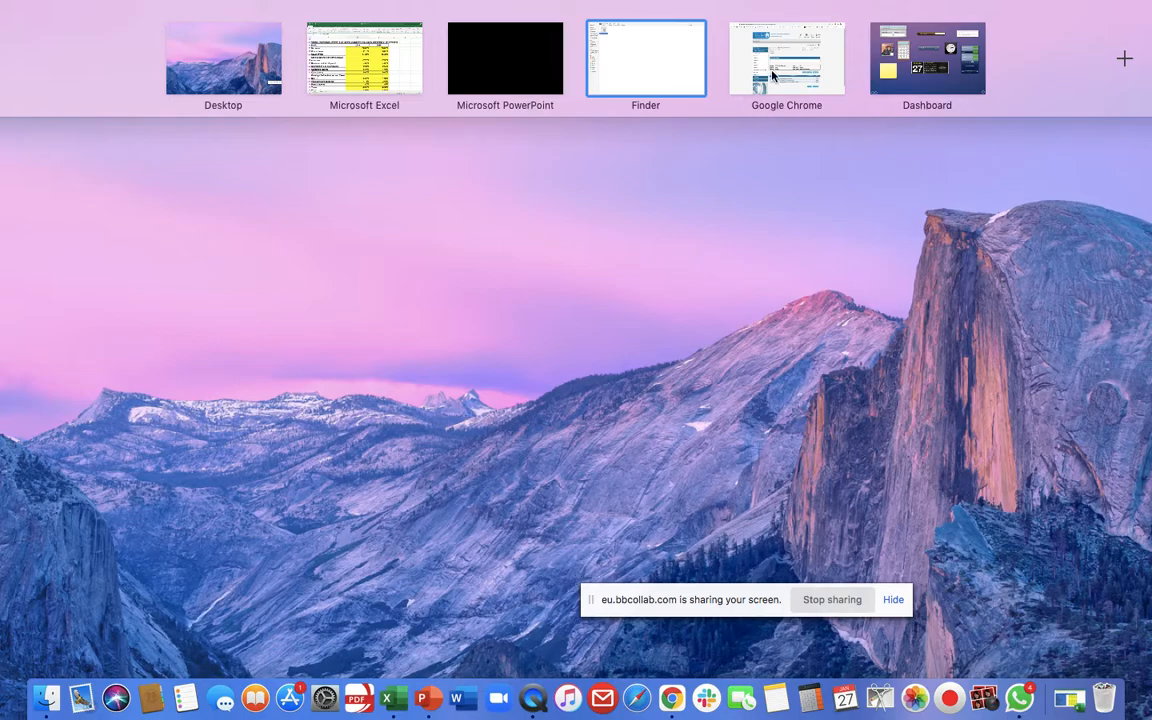
click(788, 82)
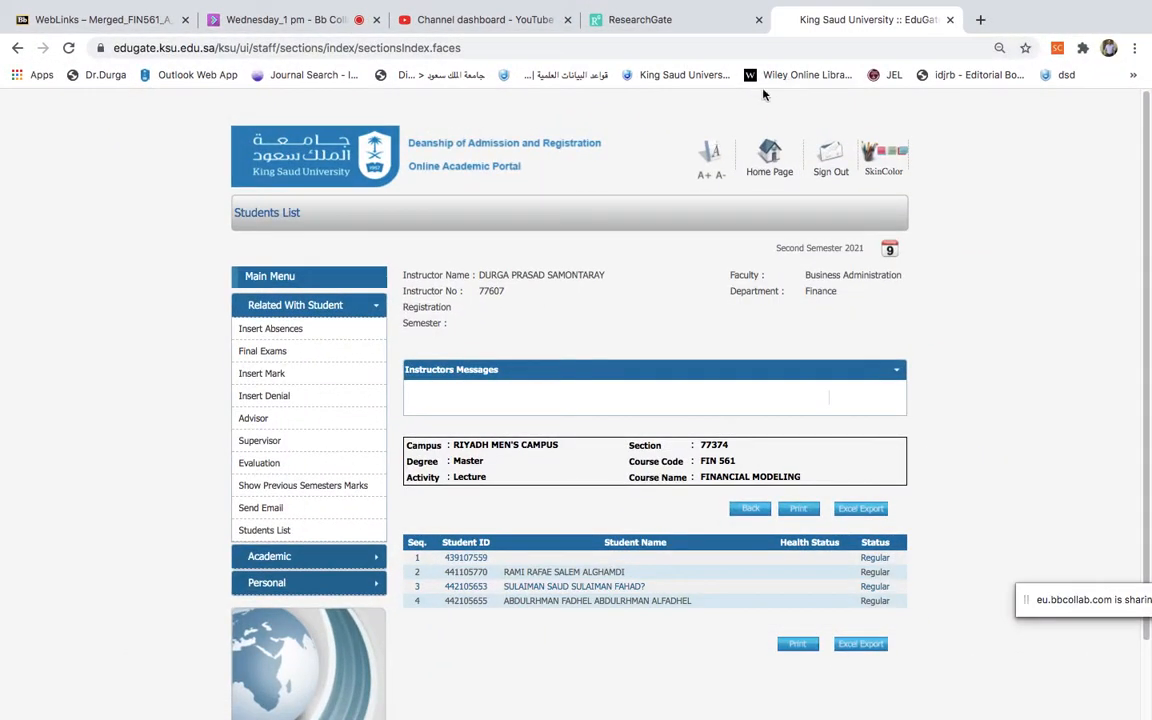
click(100, 19)
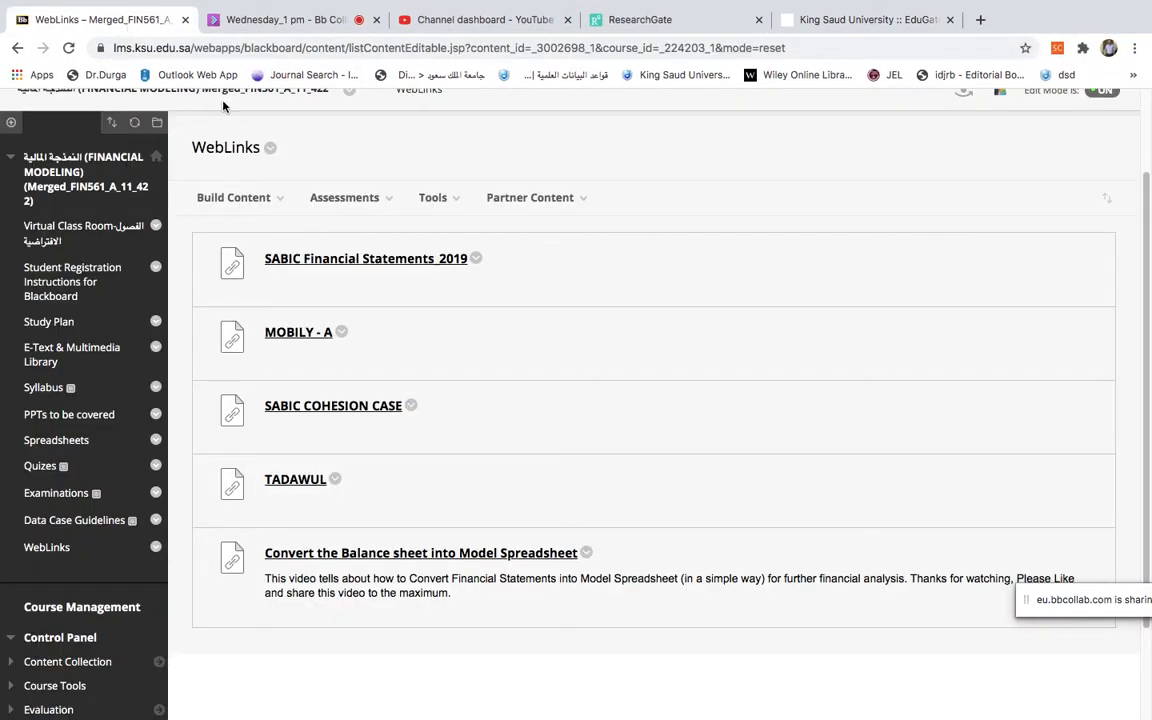
Download the Solution to DC_Ch 2 workbook from the course's Spreadsheets section and open it in Excel.
click(56, 442)
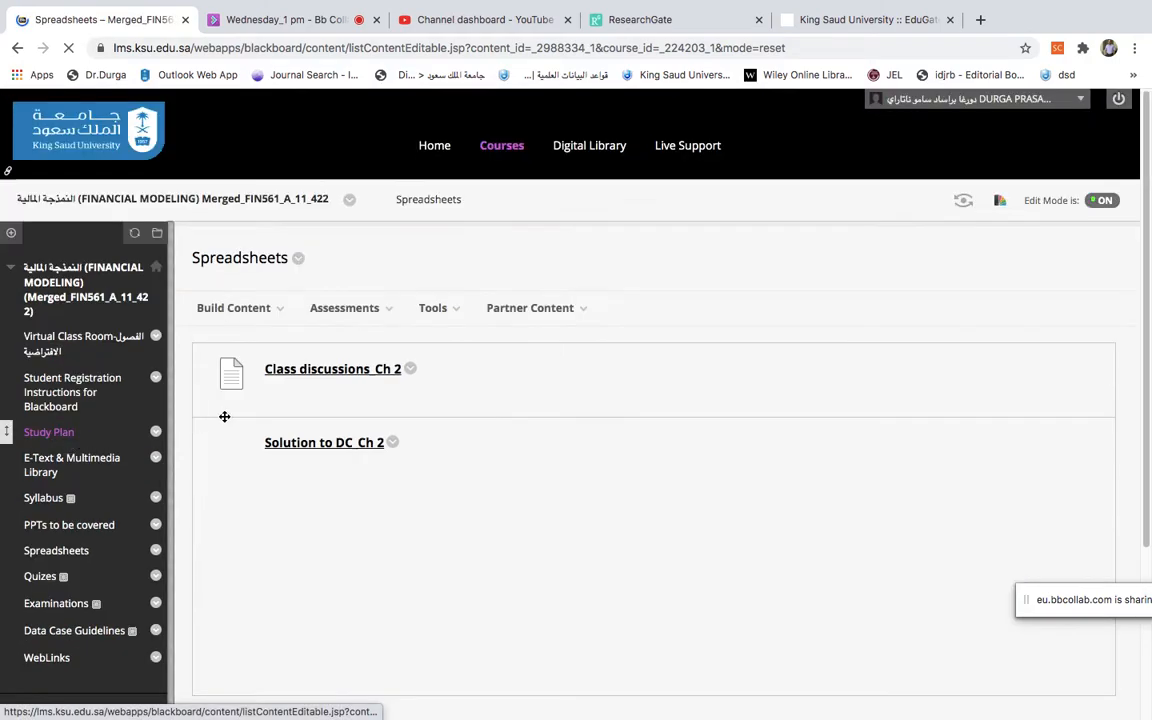
click(331, 444)
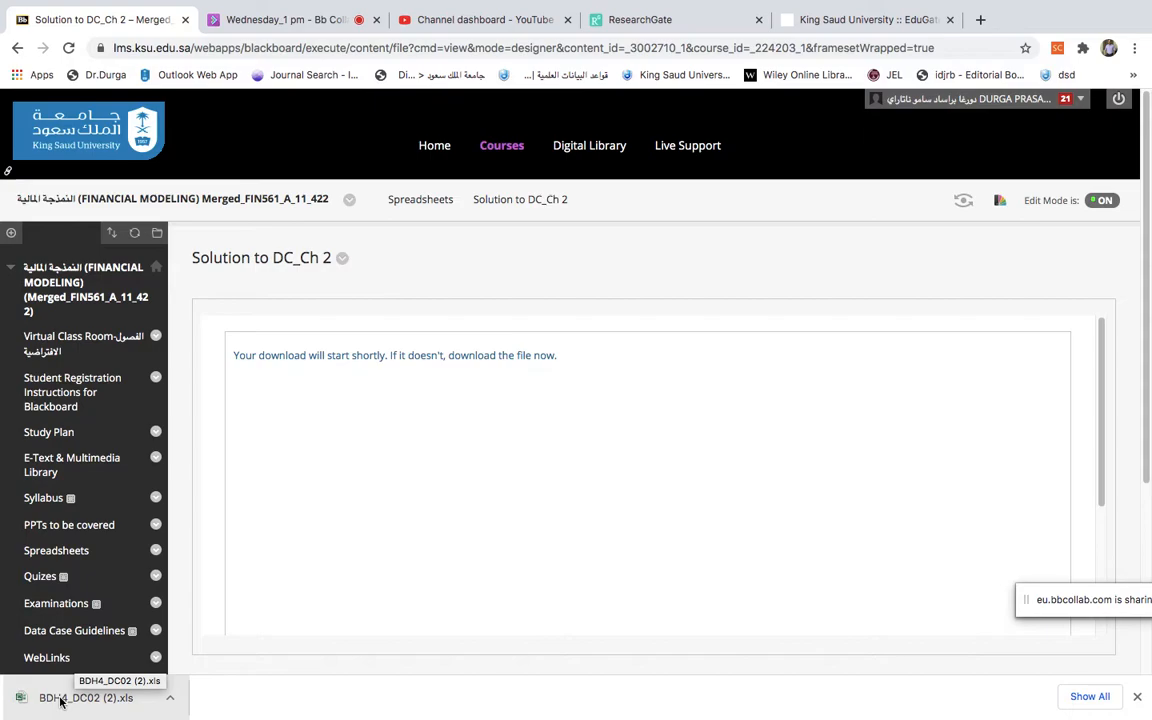
click(61, 702)
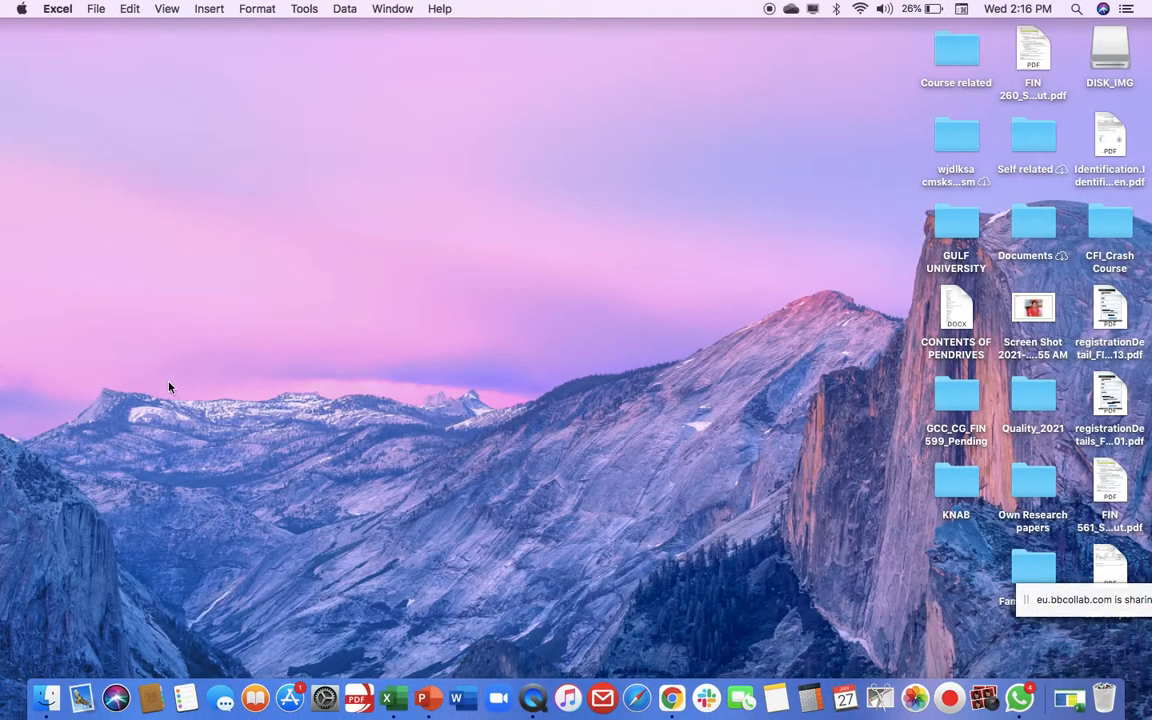
Inspect the 2016 common size formula for cash and cash equivalents in P34 of the Microsoft sheet.
scroll(293, 580, up, 3)
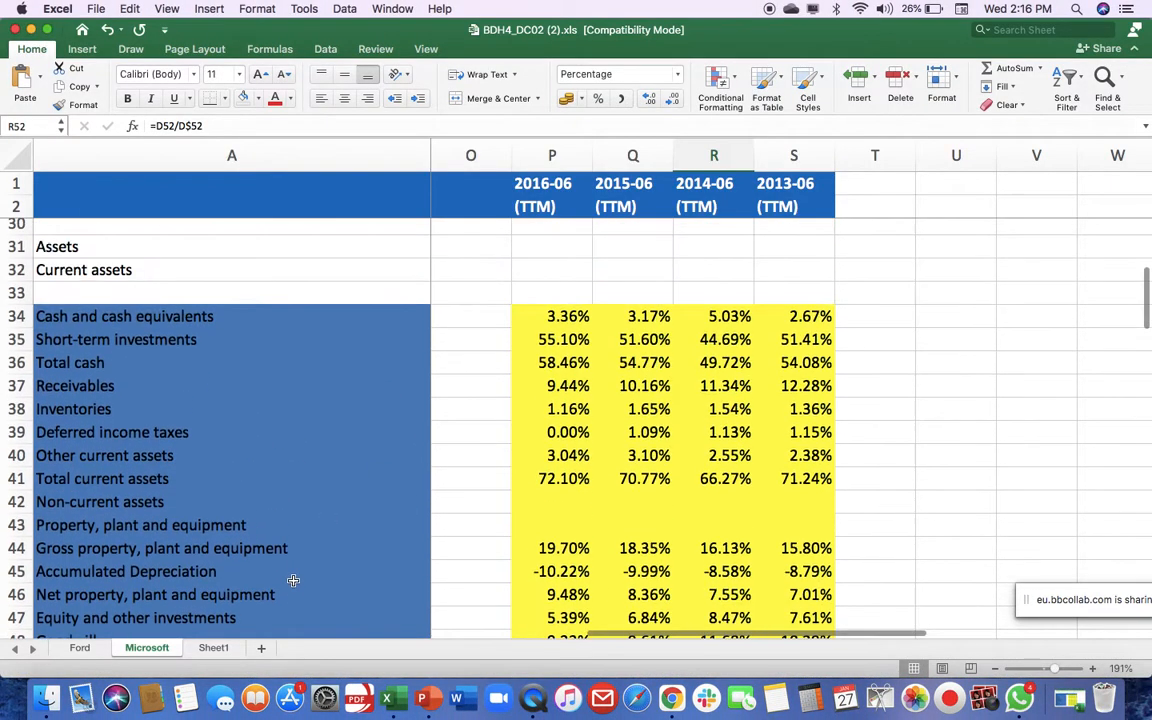
scroll(882, 571, up, 3)
scroll(638, 501, down, 3)
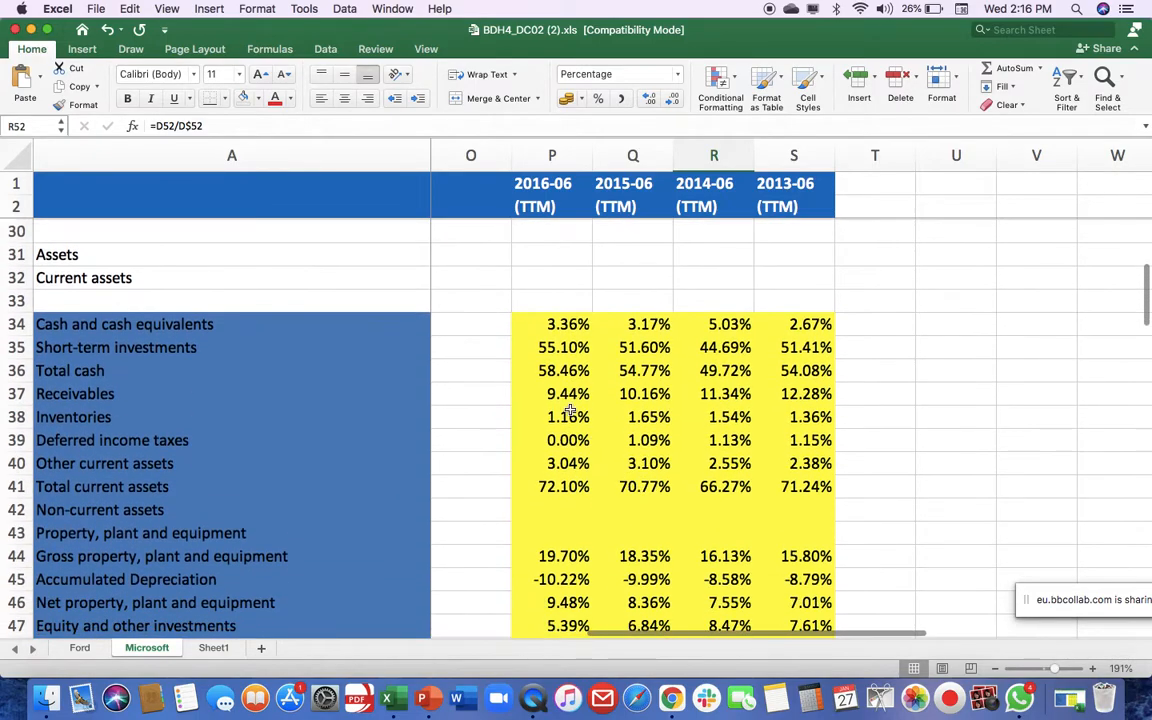
click(561, 324)
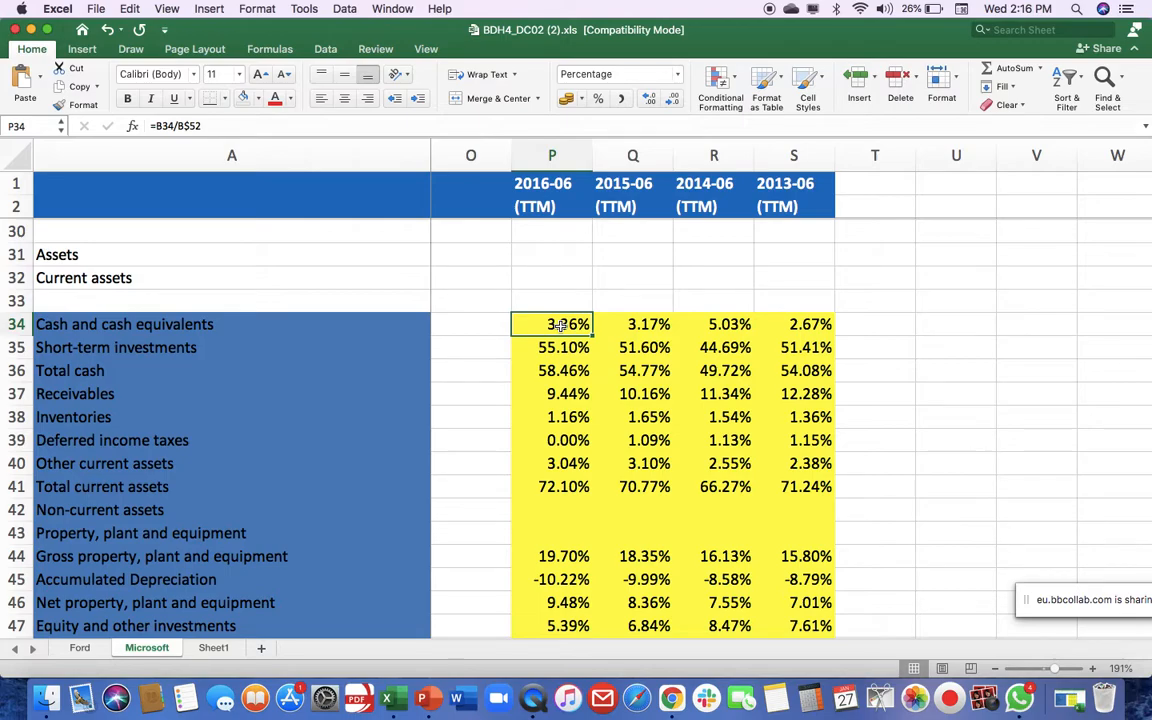
Clear the common size percentages for current assets in all four years, P34:S41.
drag(630, 323, 812, 484)
key(Delete)
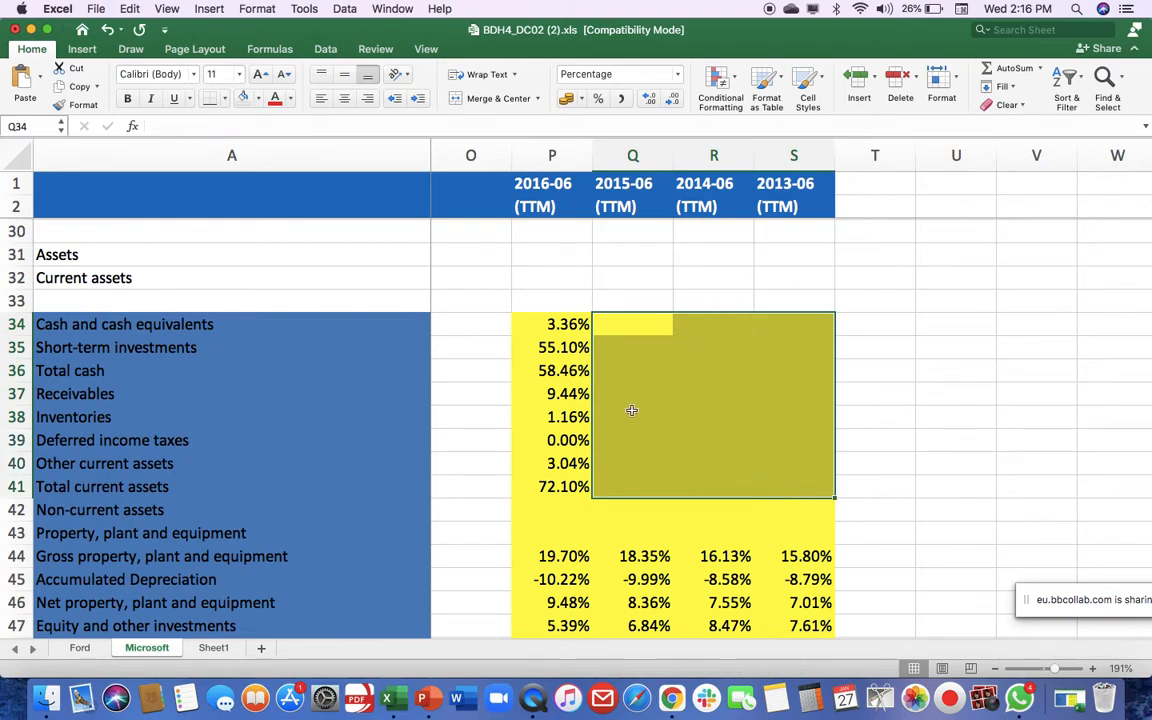
drag(520, 324, 568, 486)
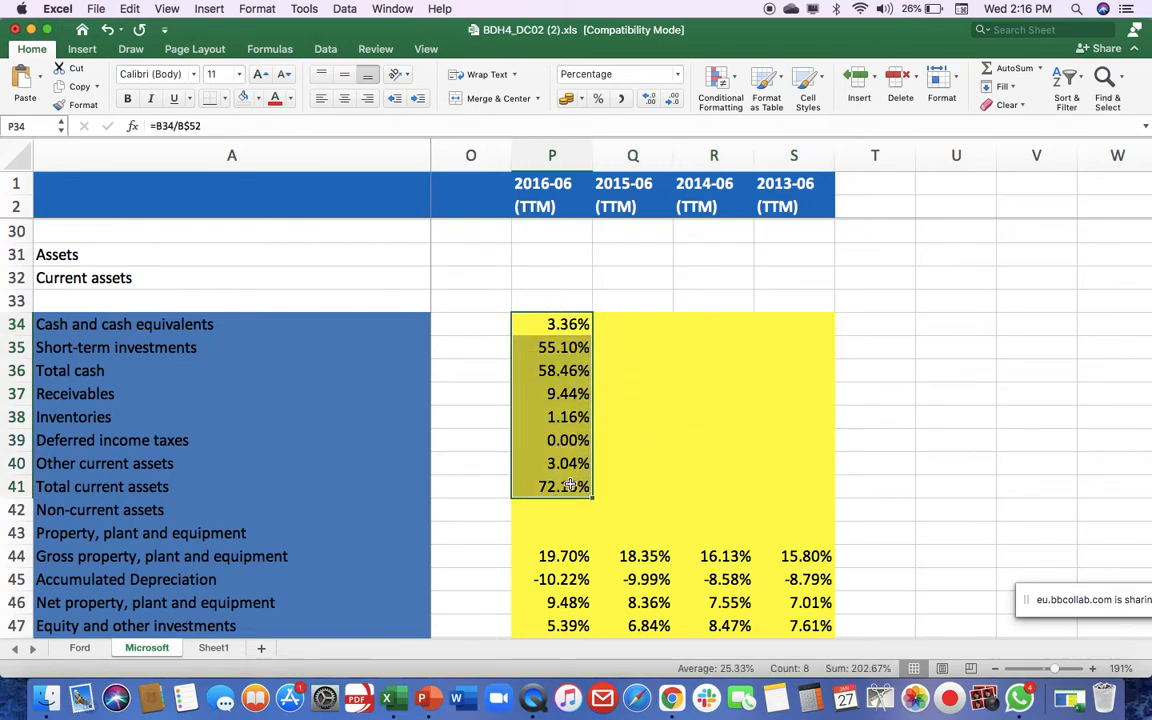
key(Delete)
Enter the formula =B34/B$52 in P34 to express 2016 cash and cash equivalents as a share of total assets.
click(540, 327)
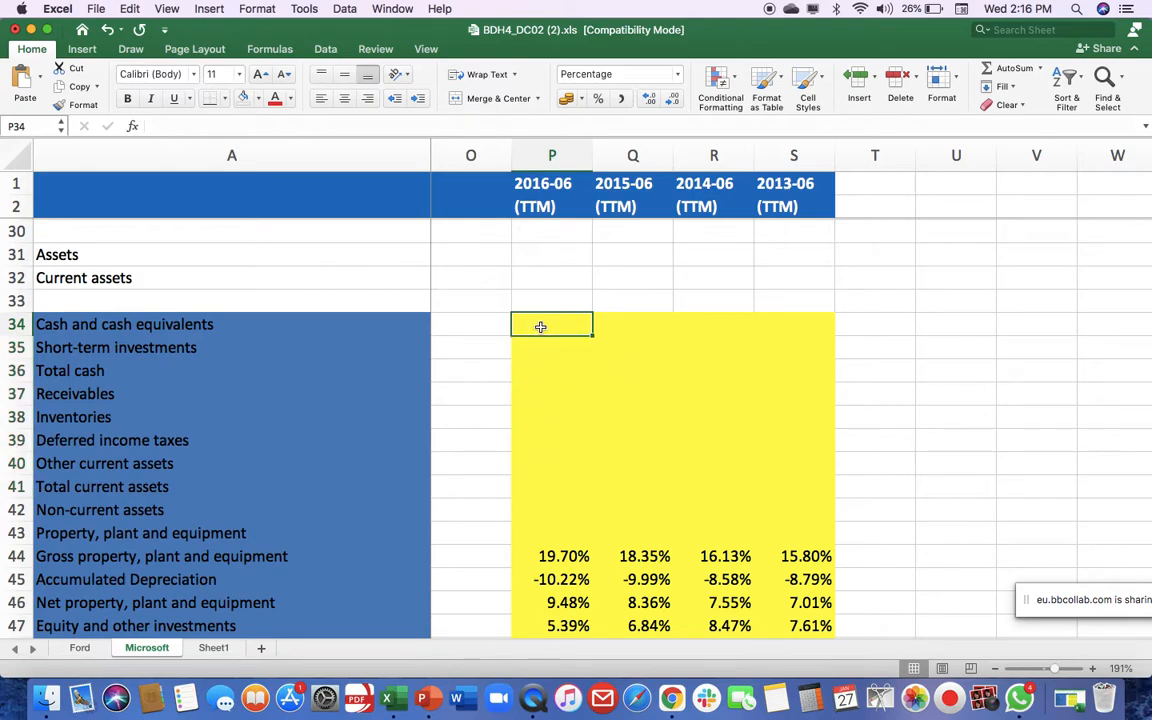
text(=)
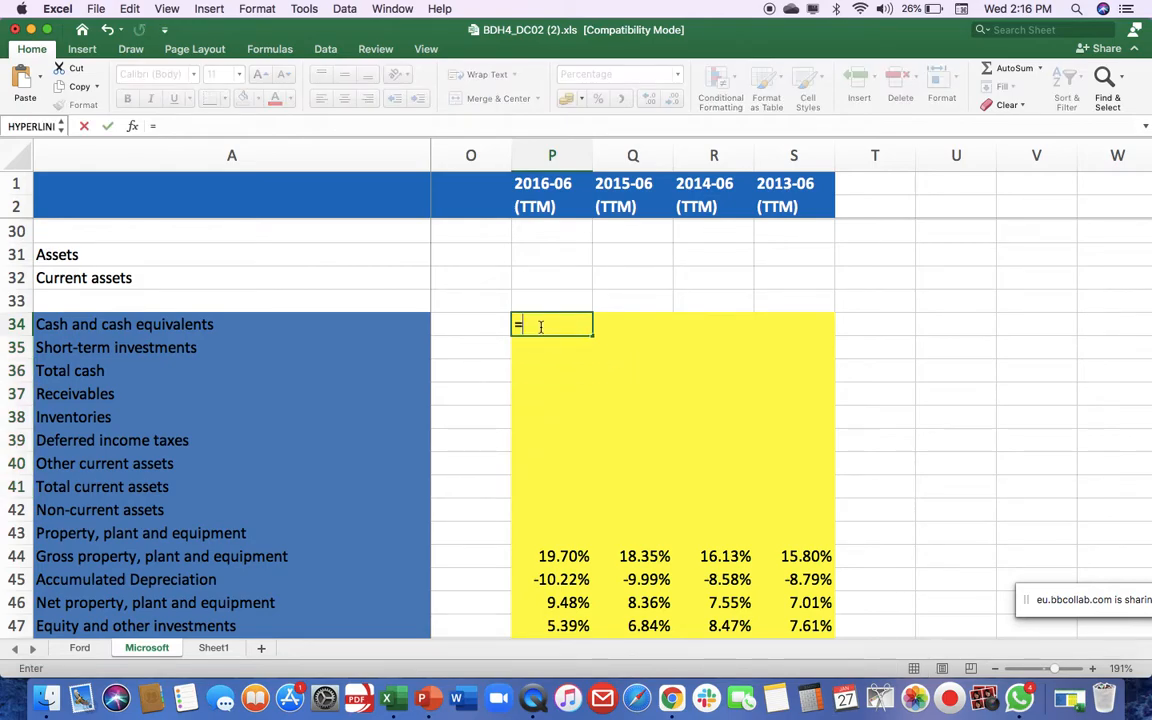
scroll(558, 378, up, 5)
scroll(558, 378, up, 5)
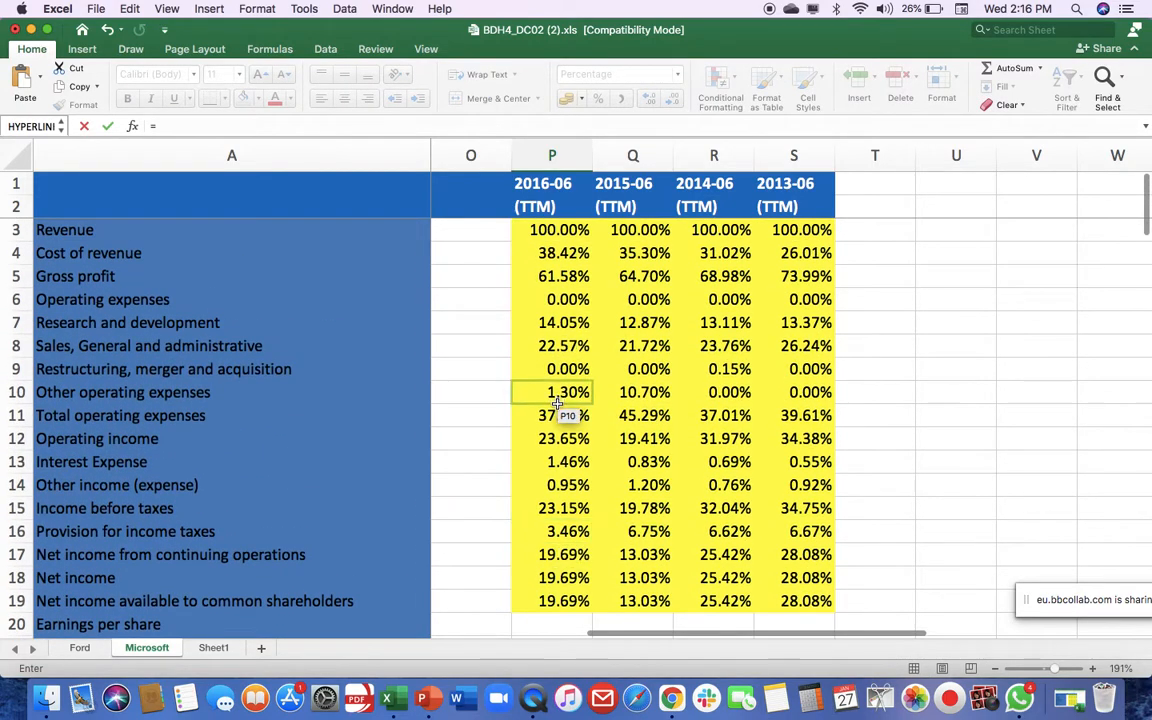
scroll(525, 480, down, 1)
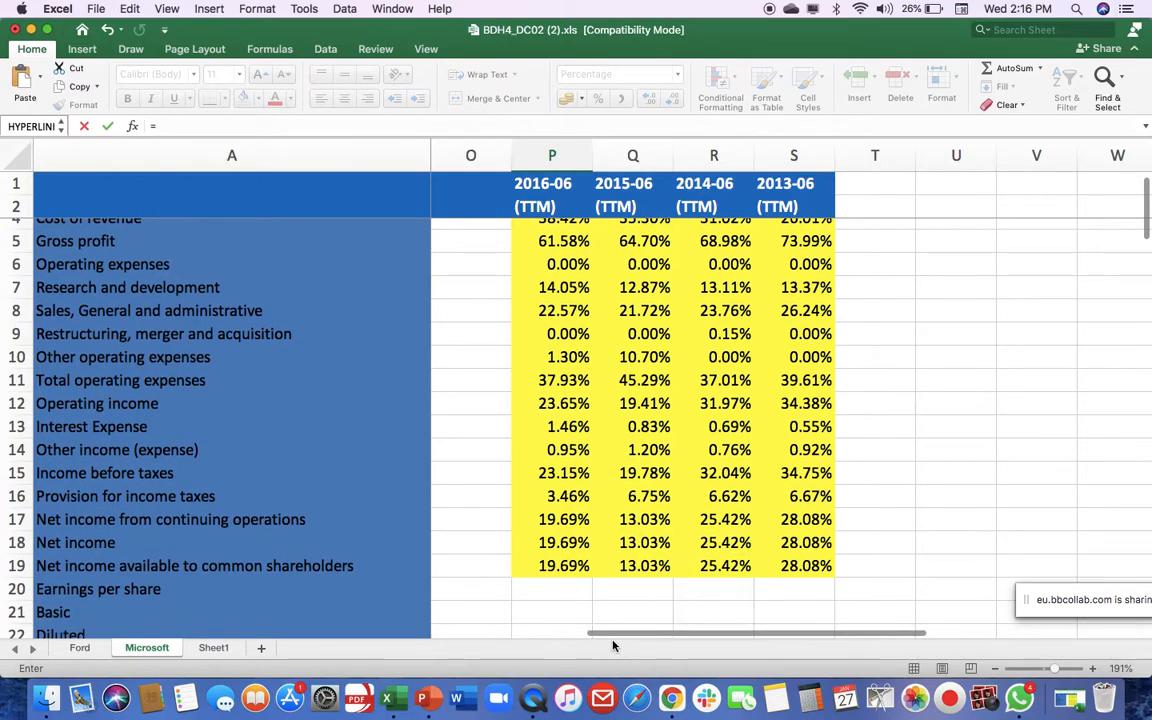
scroll(478, 571, left, 5)
drag(441, 641, 3, 564)
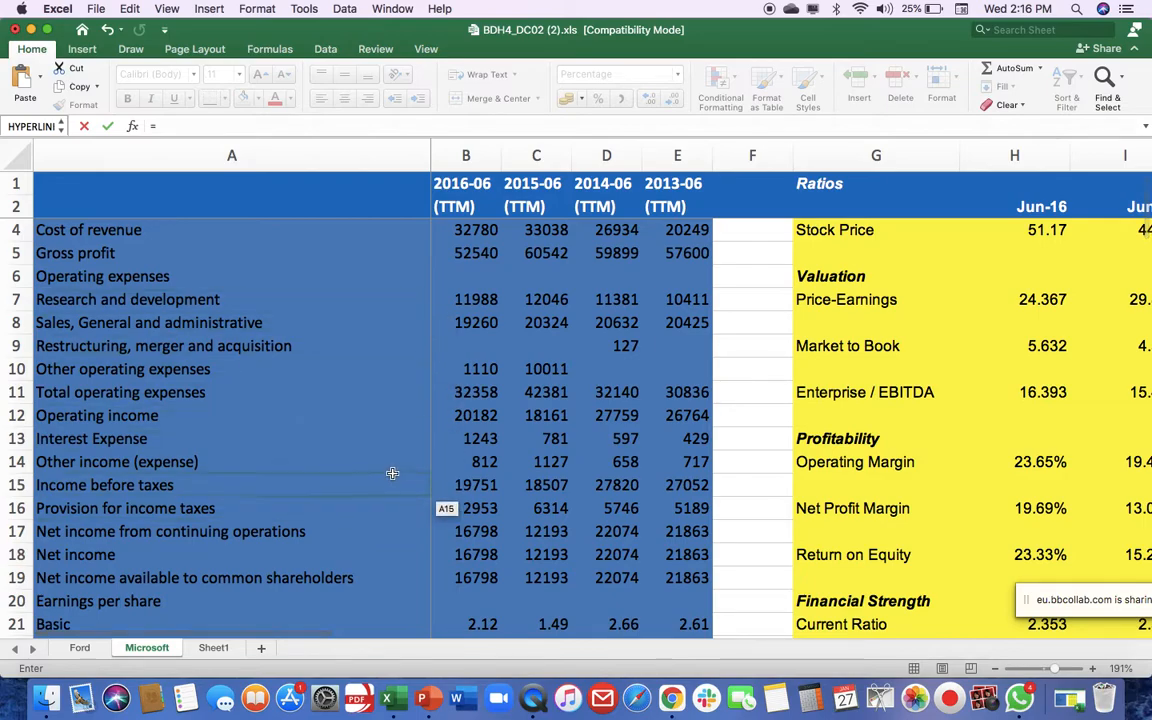
scroll(398, 462, down, 8)
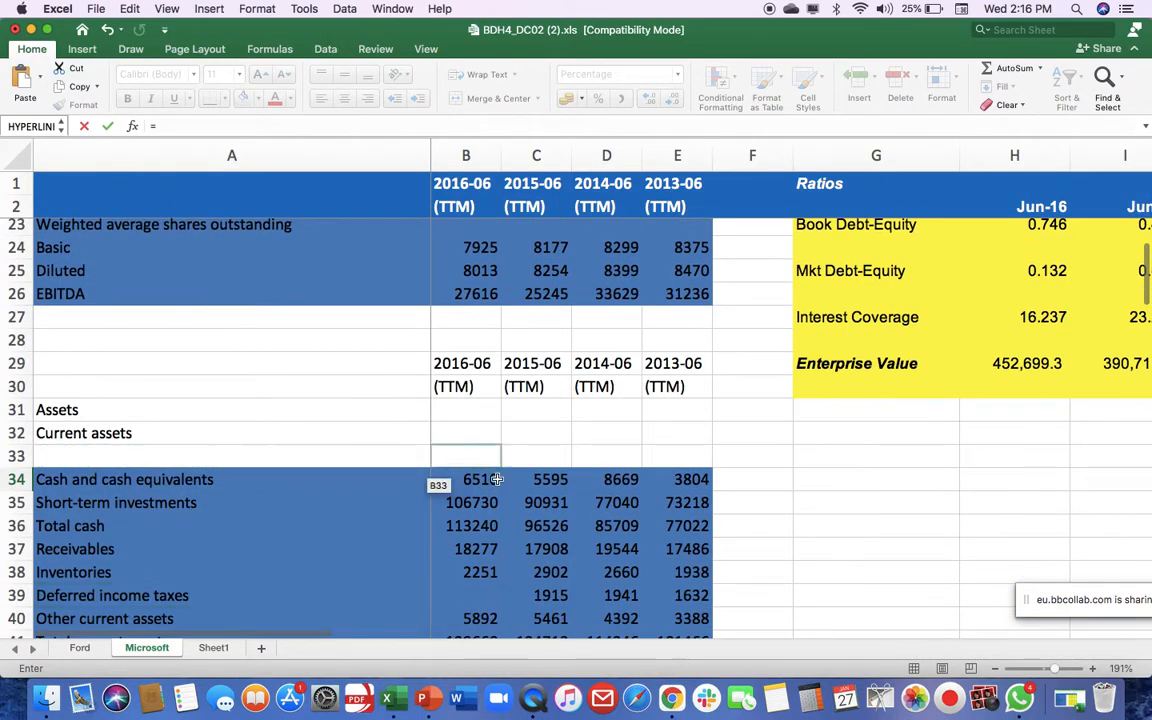
click(468, 479)
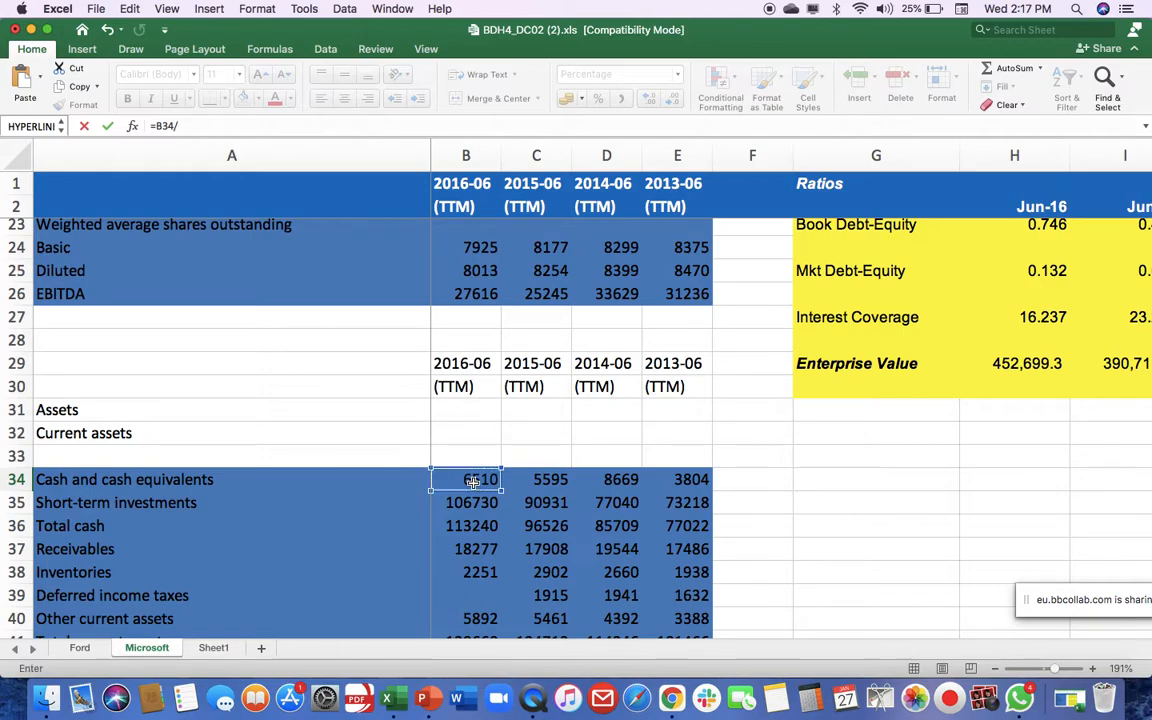
scroll(516, 585, down, 8)
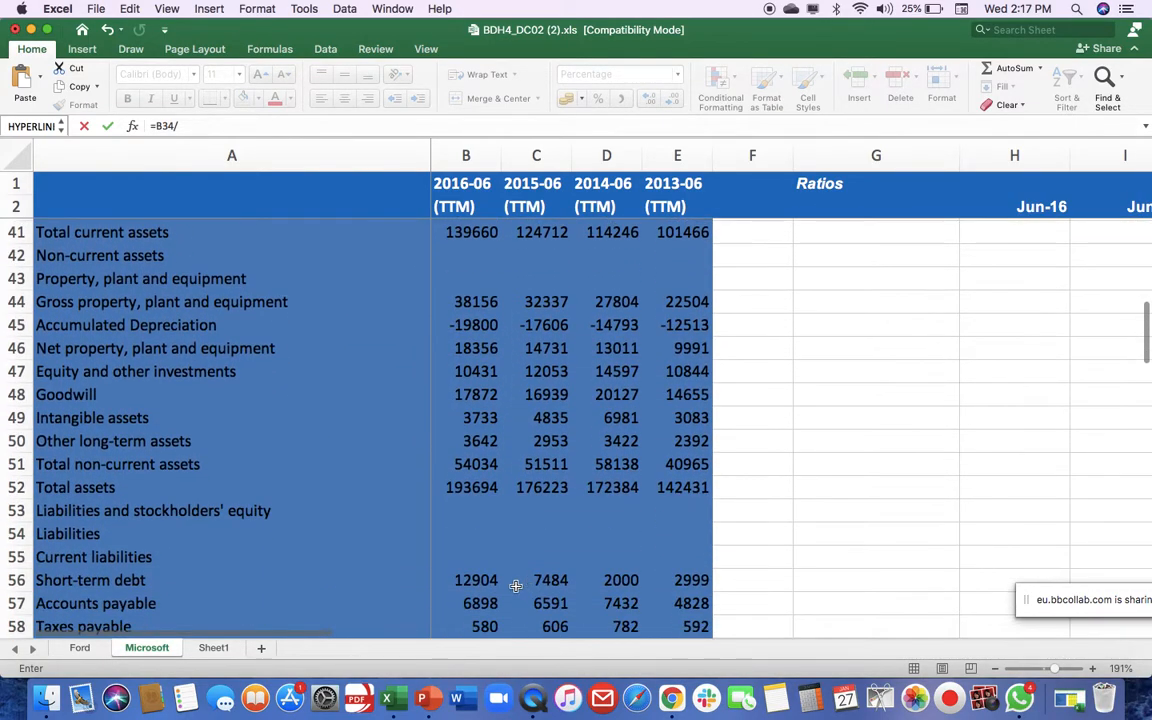
click(475, 487)
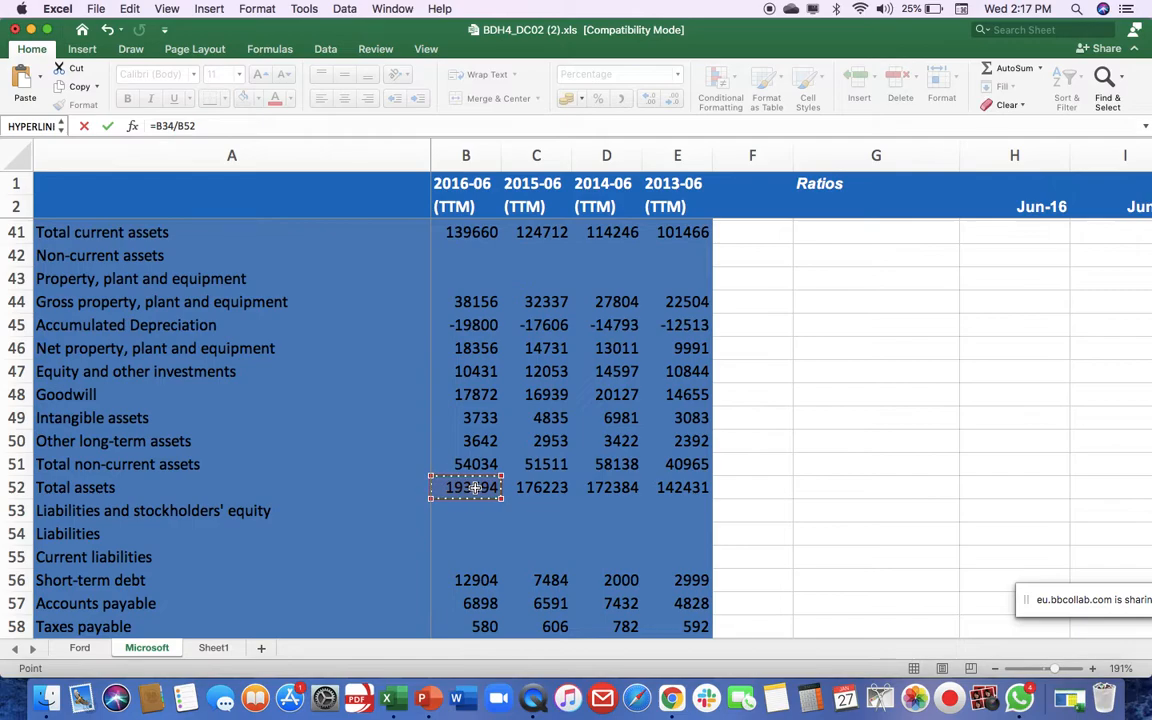
key(F4)
key(F4)
key(Return)
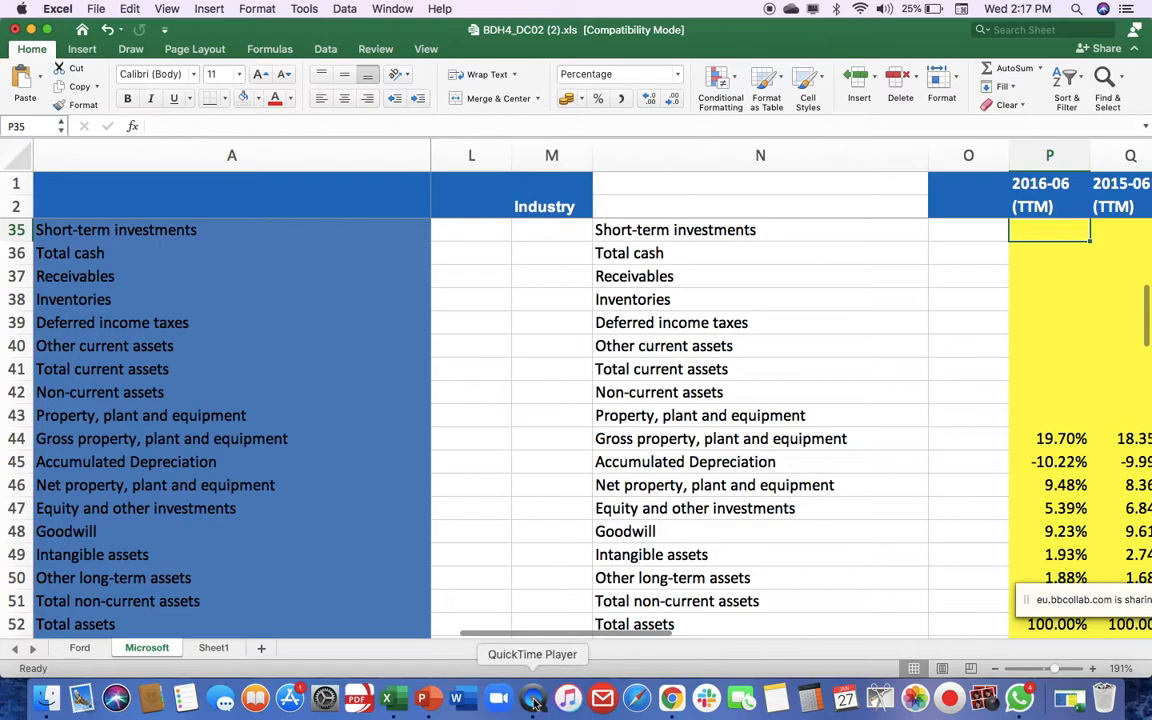
scroll(597, 630, right, 5)
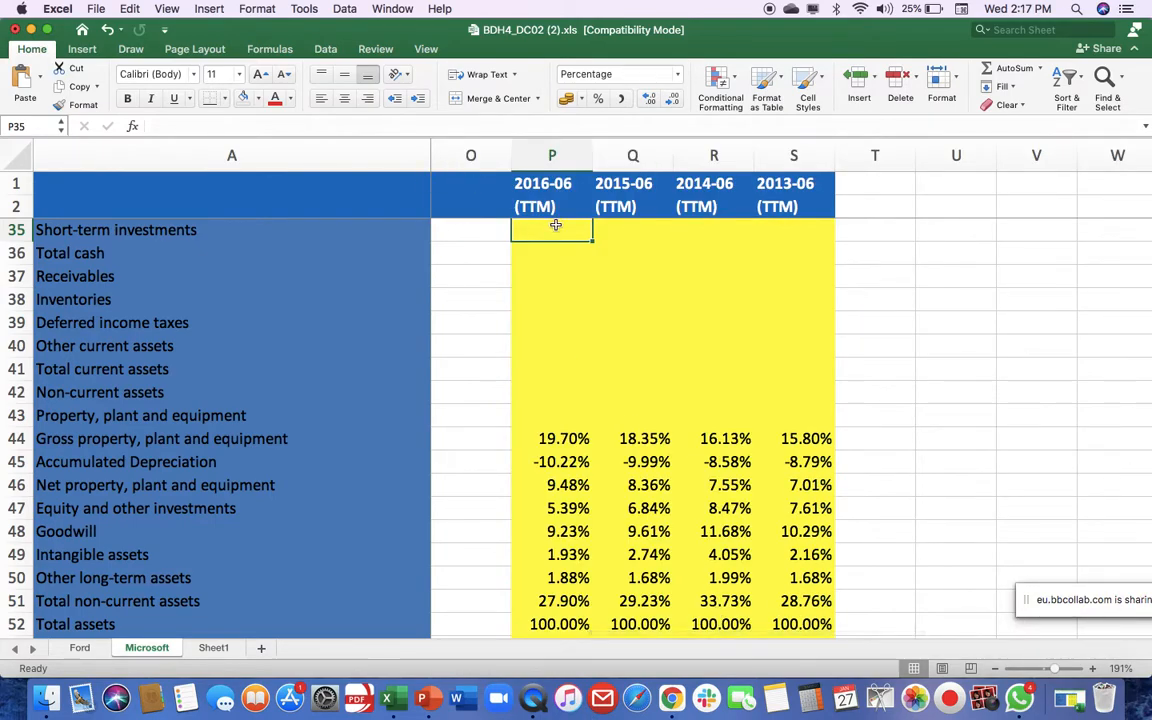
key(shift+Down)
key(shift+Down)
key(shift+Down)
key(shift+Down)
key(shift+Down)
key(shift+Down)
key(shift+Down)
key(shift+Down)
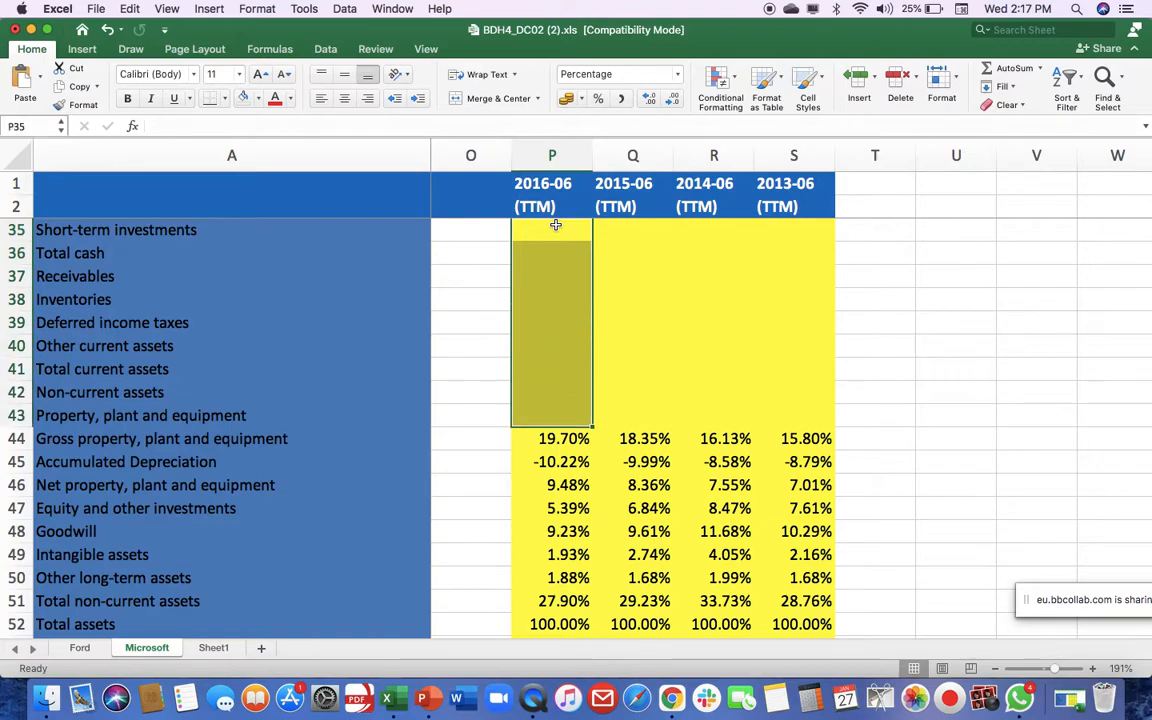
click(576, 272)
click(569, 230)
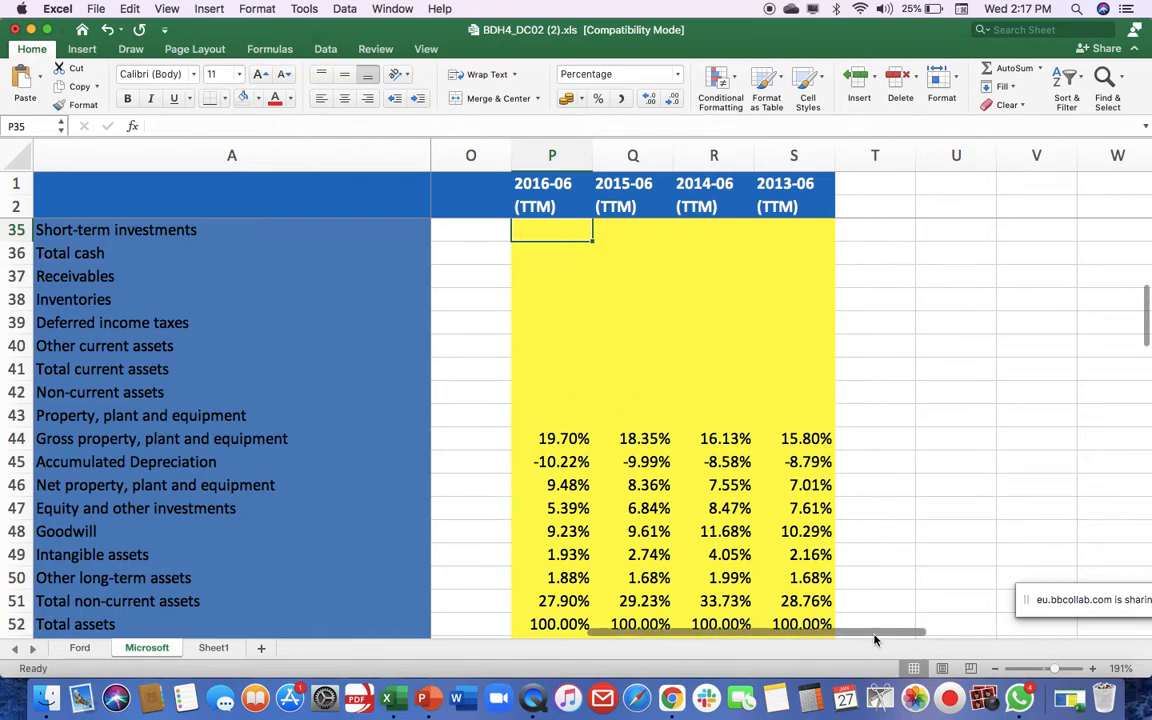
Look across the Microsoft sheet's common size income statement and return to the common size balance sheet columns.
scroll(717, 640, left, 10)
scroll(700, 635, right, 5)
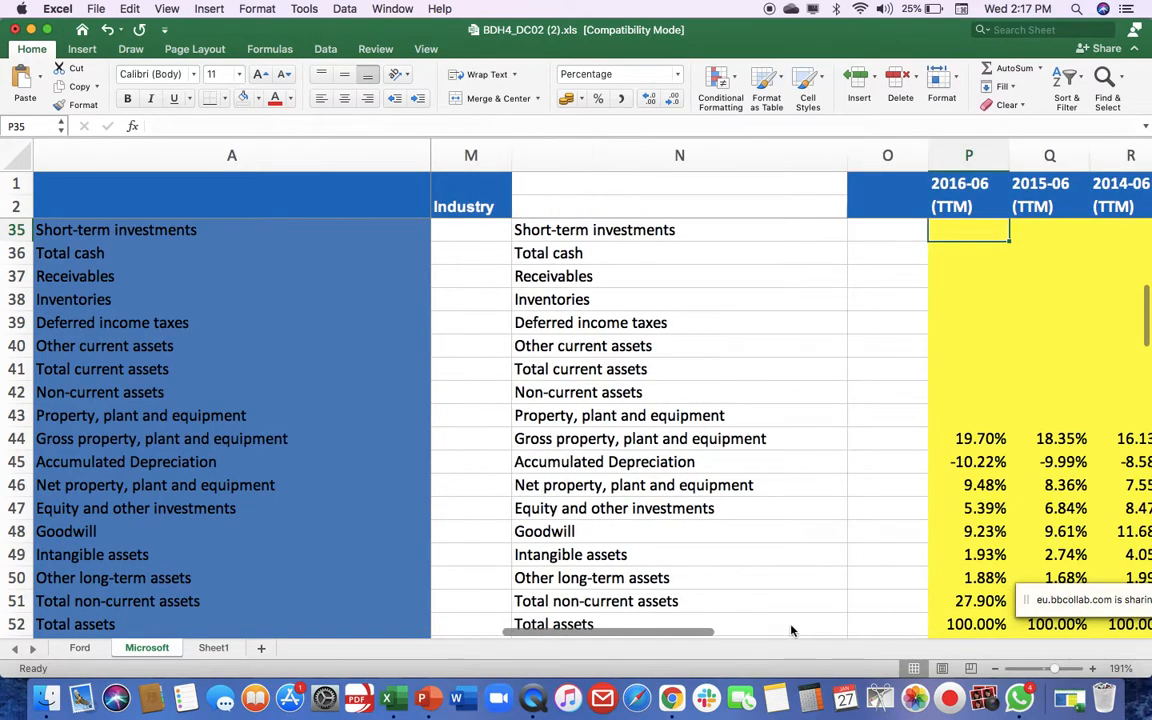
scroll(775, 538, up, 4)
scroll(778, 539, up, 8)
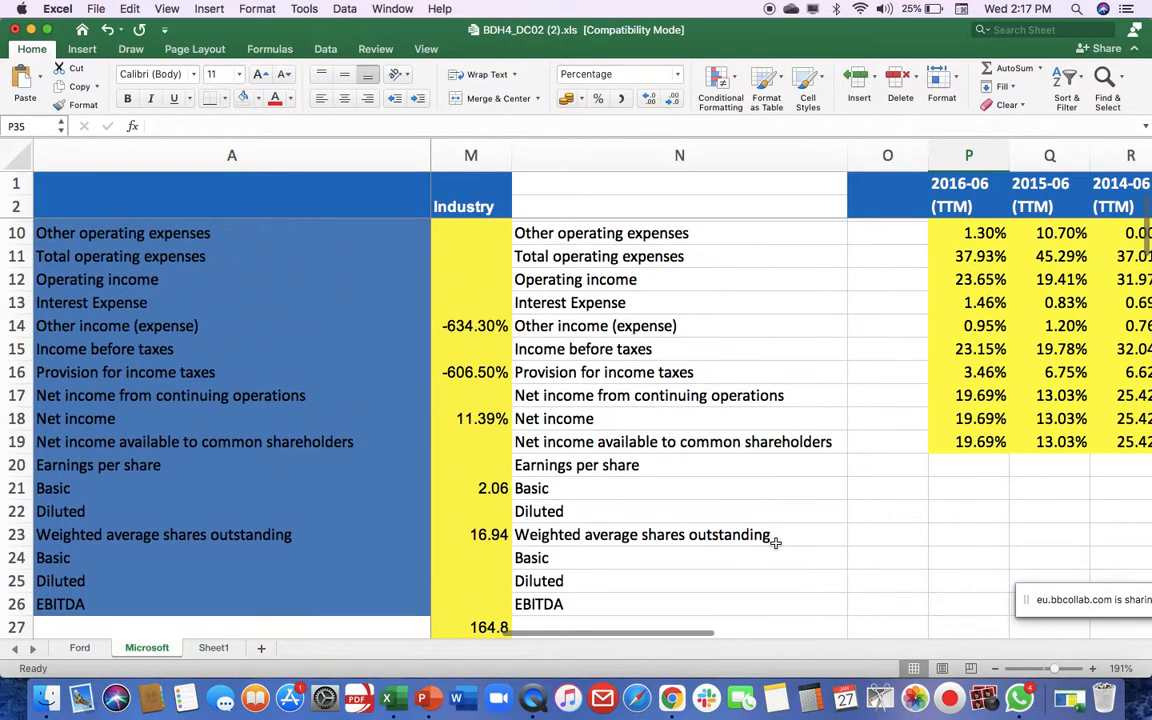
drag(605, 634, 960, 638)
scroll(710, 487, down, 4)
scroll(710, 487, down, 10)
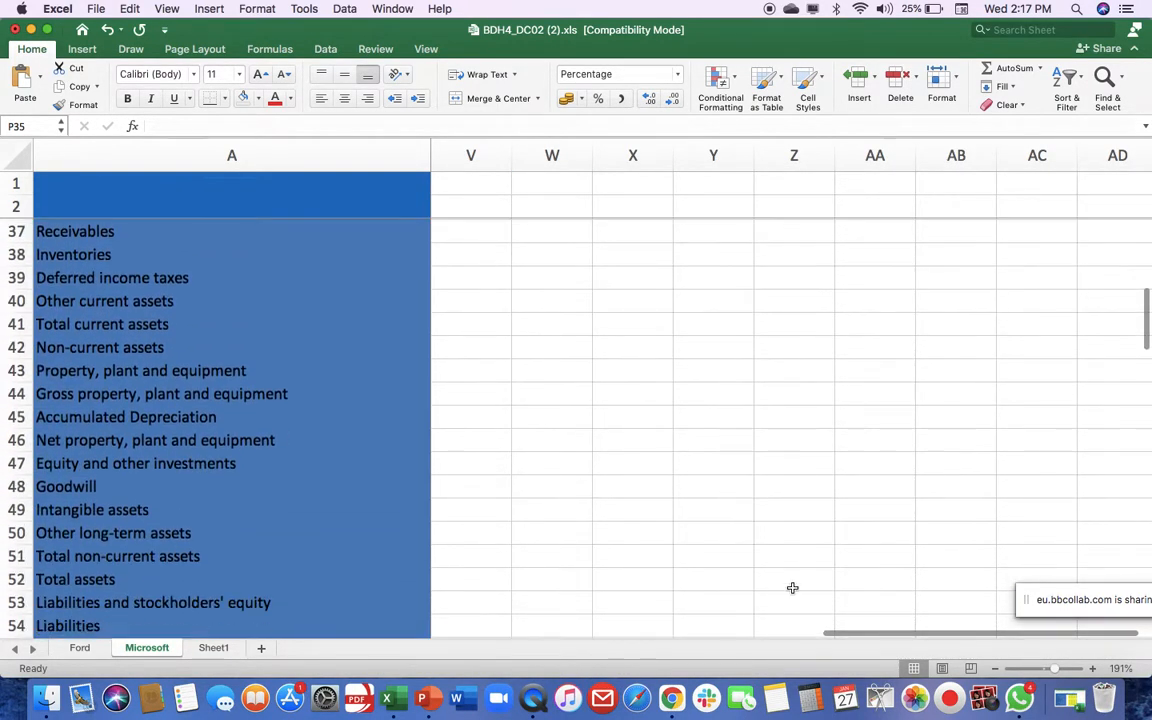
drag(850, 637, 597, 641)
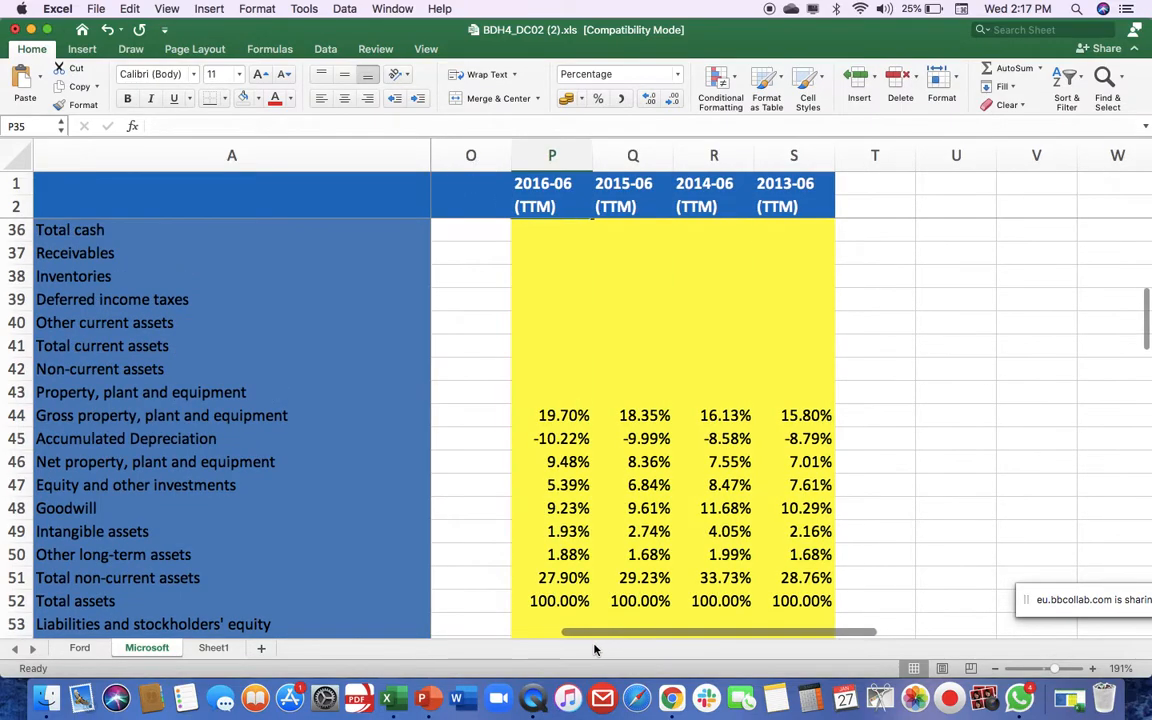
Undo the formula entry for 2016 cash and cash equivalents and return to P34.
click(546, 240)
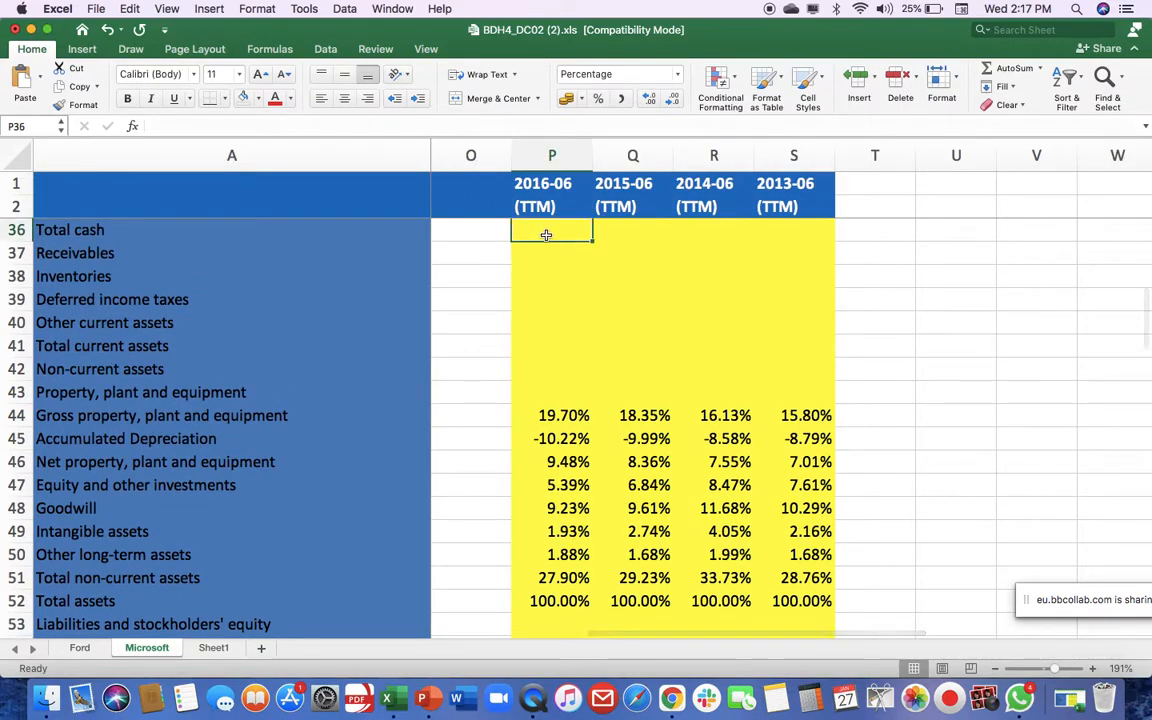
key(shift+Down)
key(shift+Down)
key(shift+Down)
key(shift+Down)
key(shift+Down)
key(shift+Down)
key(shift+Down)
click(566, 231)
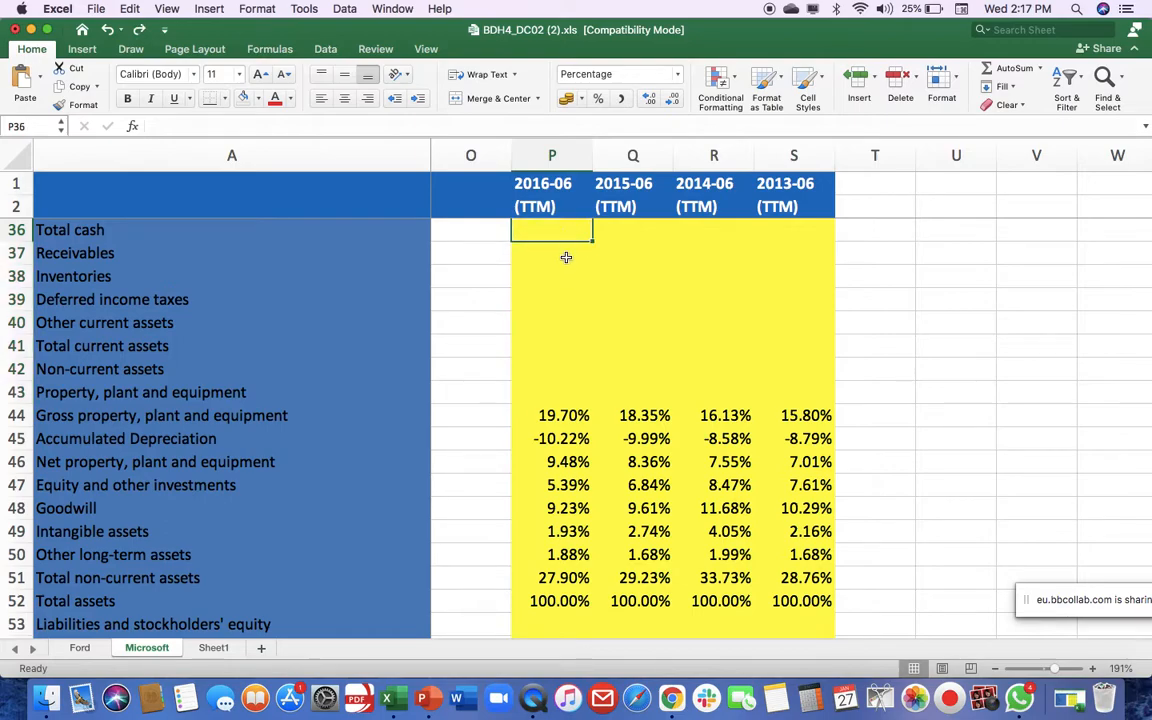
key(Up)
key(Up)
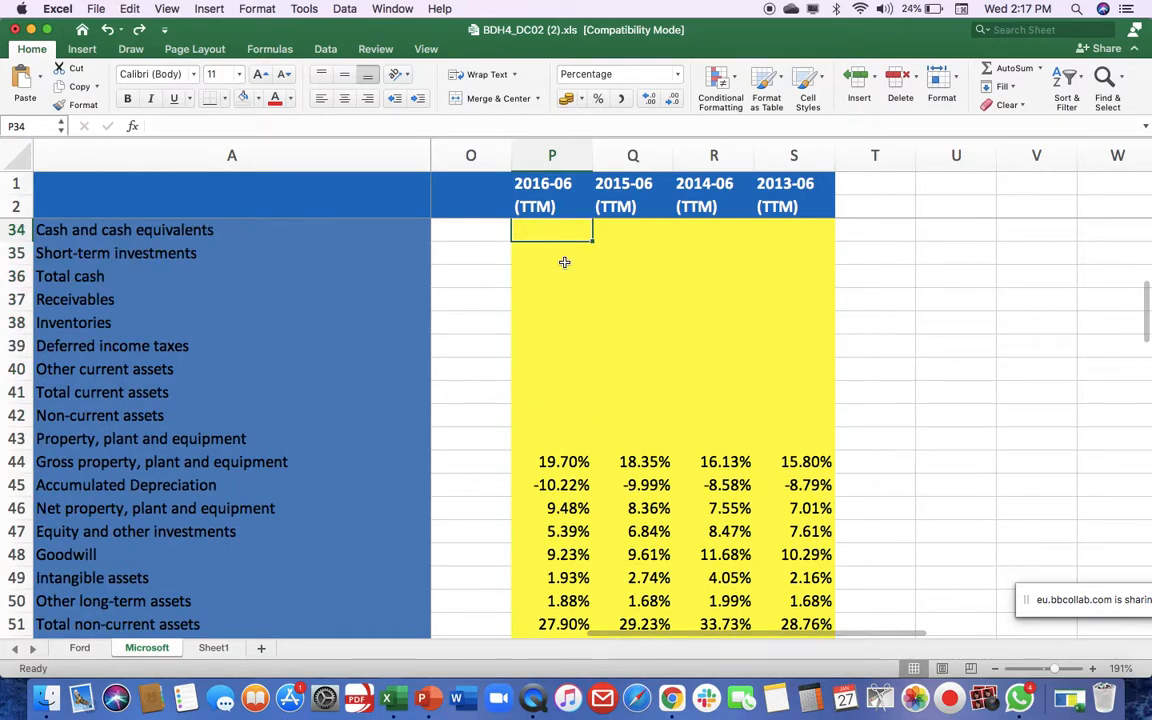
Fill P34:P41 with the 2016 common size formula =B34/B$52, expressing each current asset as a share of total assets.
key(ctrl+v)
click(572, 231)
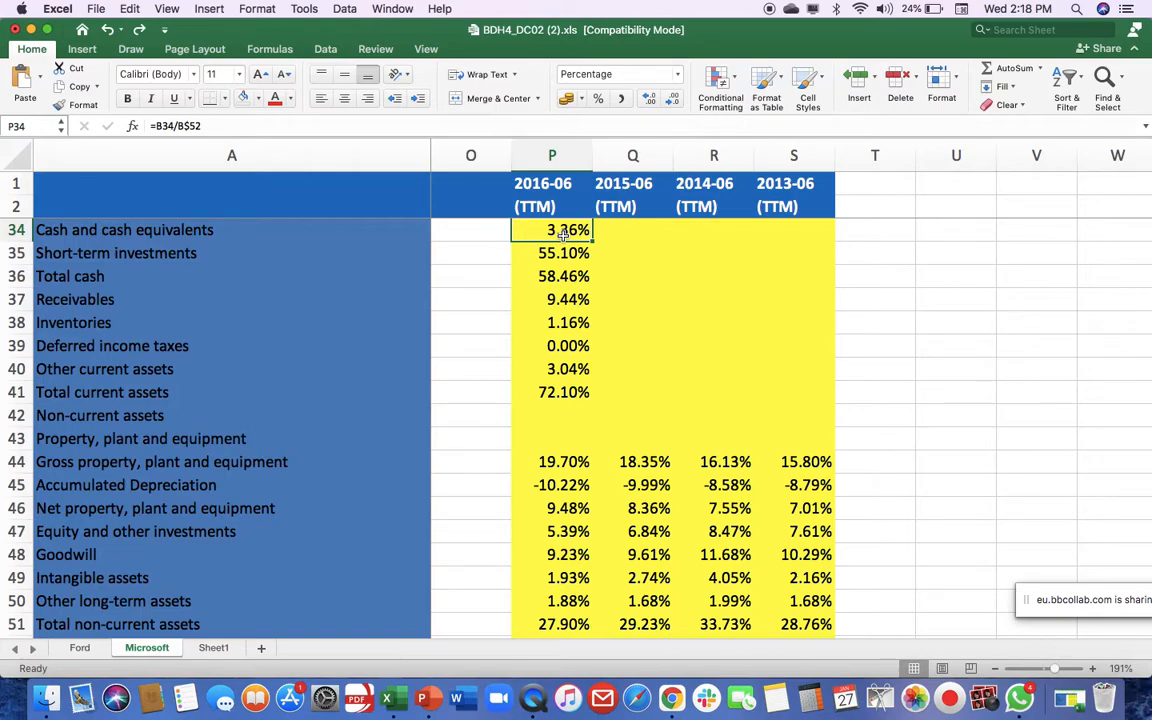
key(shift+Down)
key(shift+Down)
key(shift+Down)
key(Up)
key(Up)
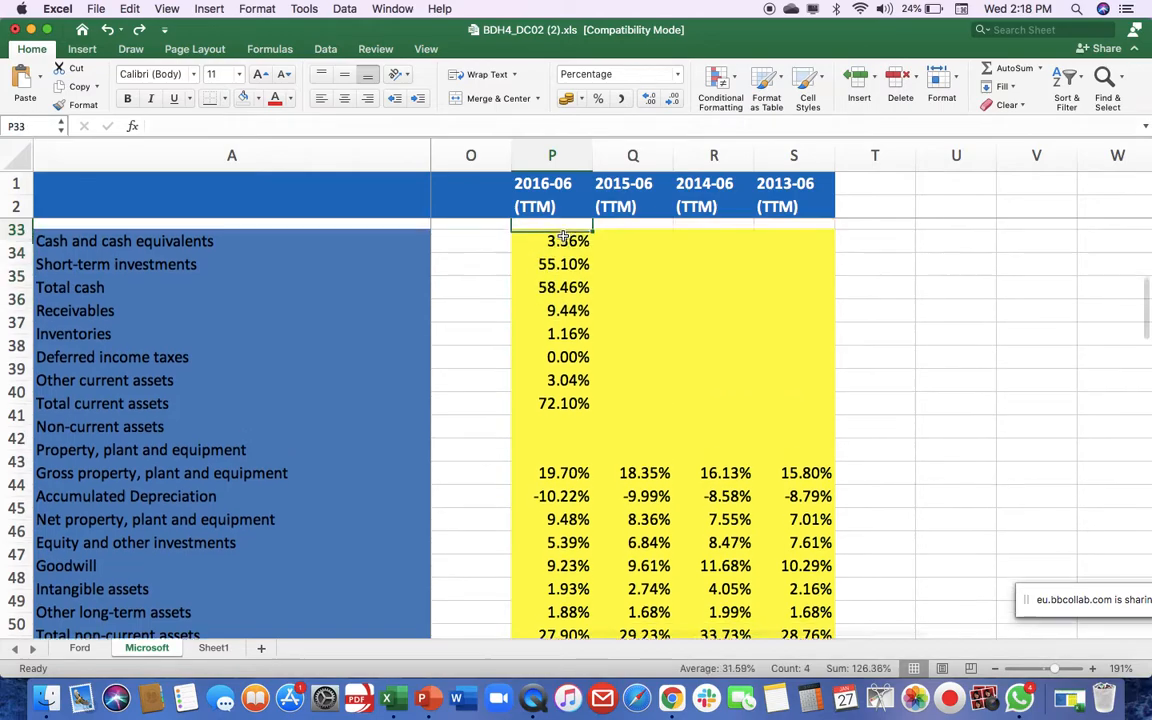
Fill the cash and cash equivalents formula from P34 across Q34:S34 and check each year's cell references.
key(Down)
key(Down)
key(shift+Right)
key(shift+Right)
key(shift+Right)
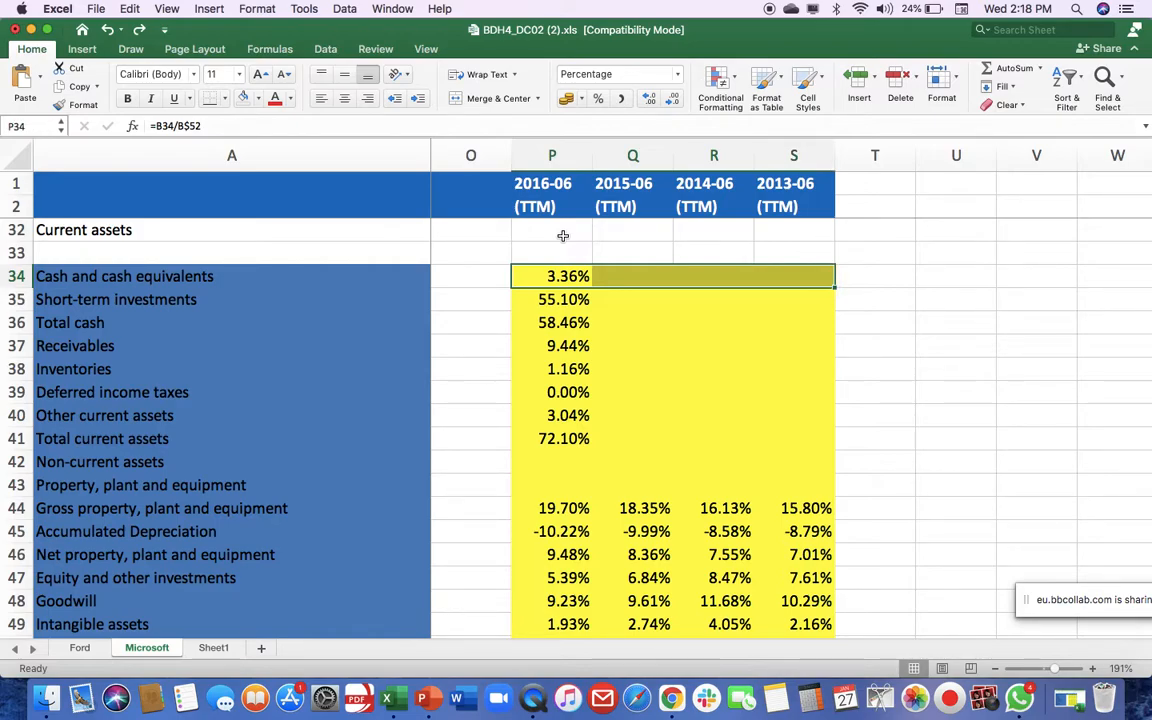
key(ctrl+r)
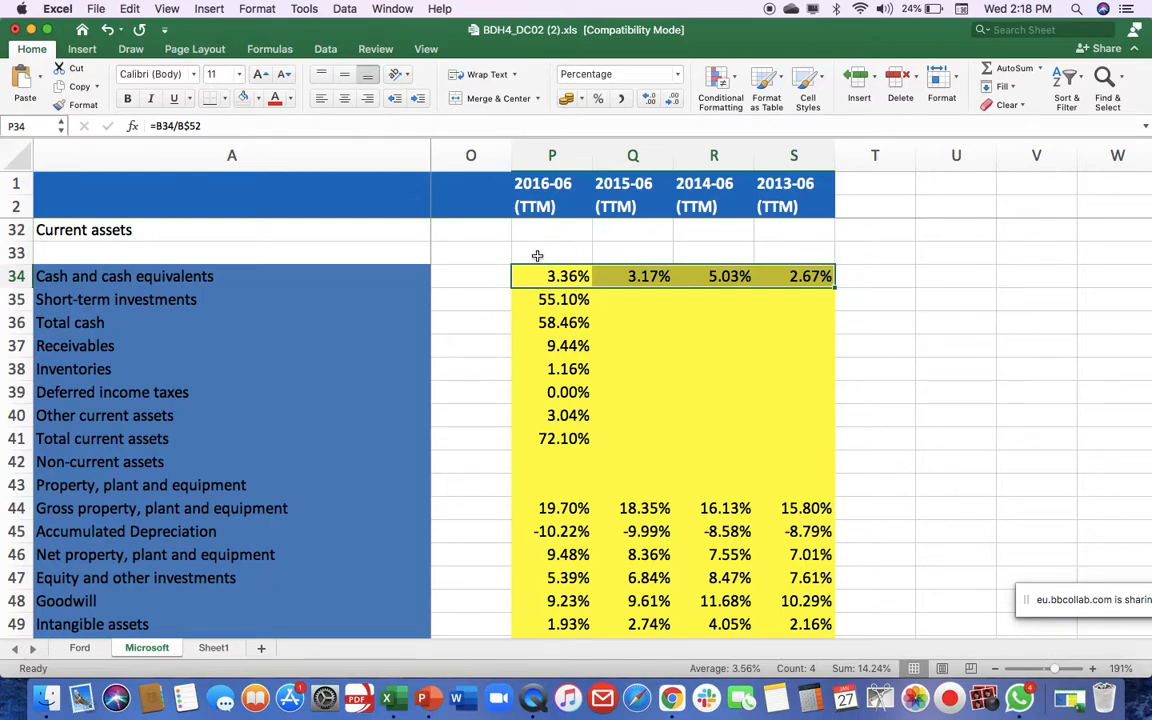
click(549, 277)
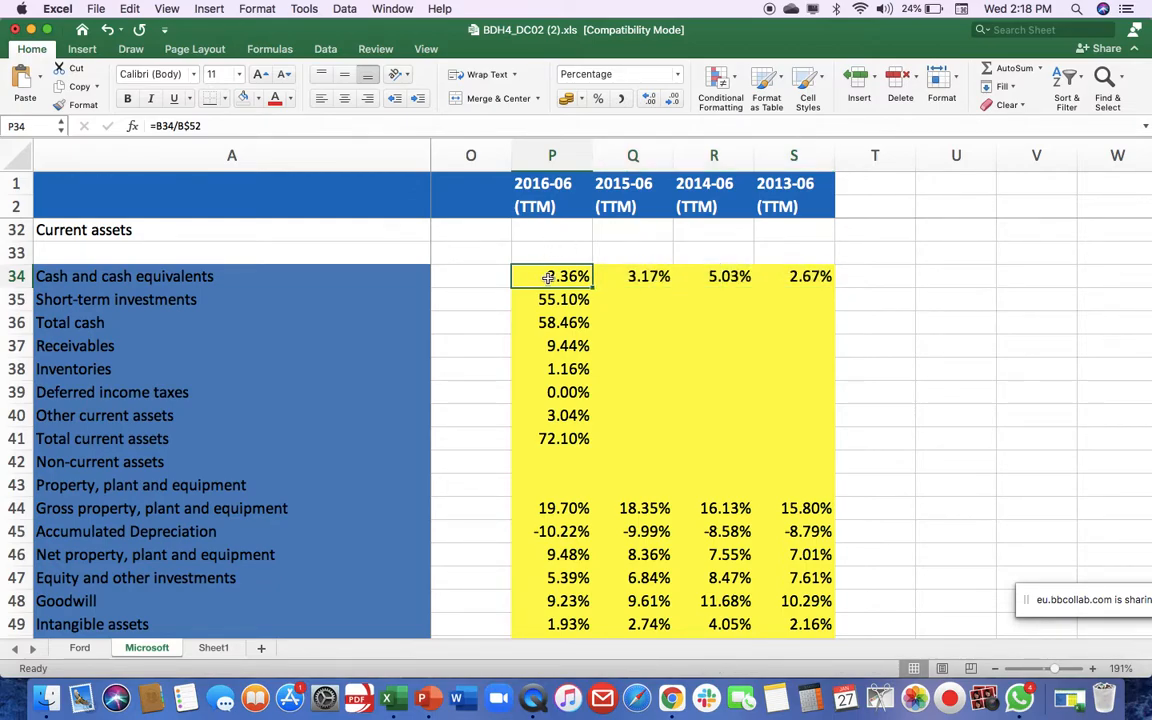
key(Right)
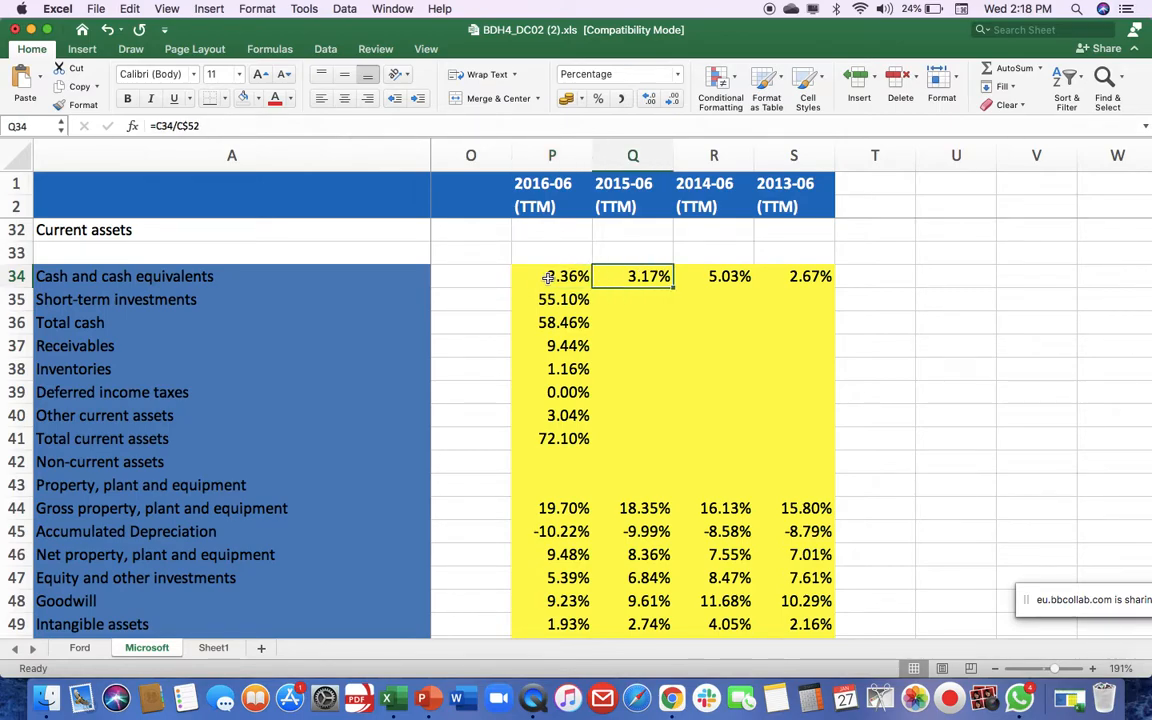
key(Right)
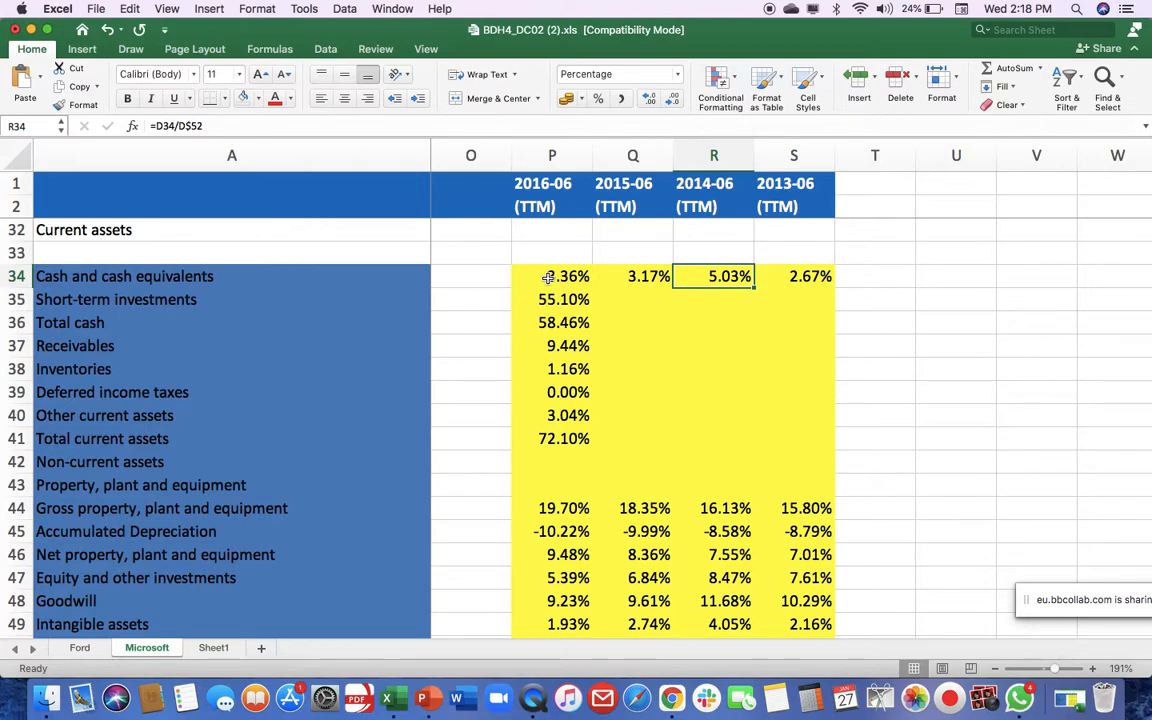
key(Right)
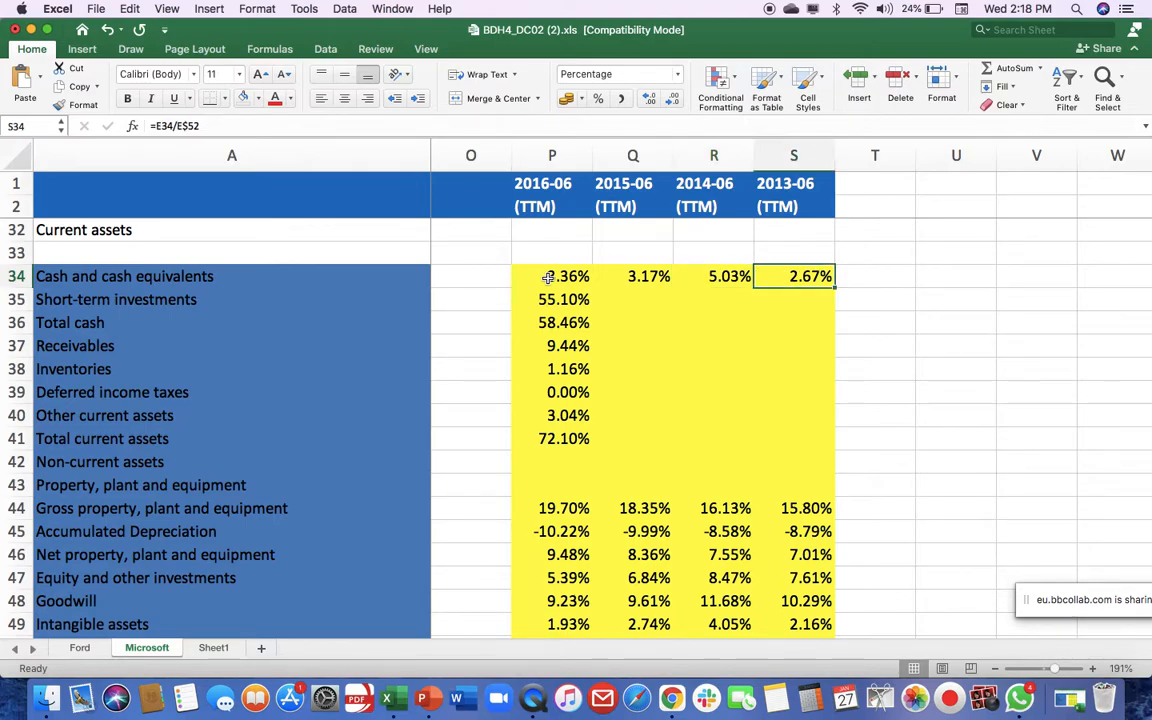
Fill the 2015 to 2013 common size formulas down through total current assets, covering Q34:S41.
click(650, 281)
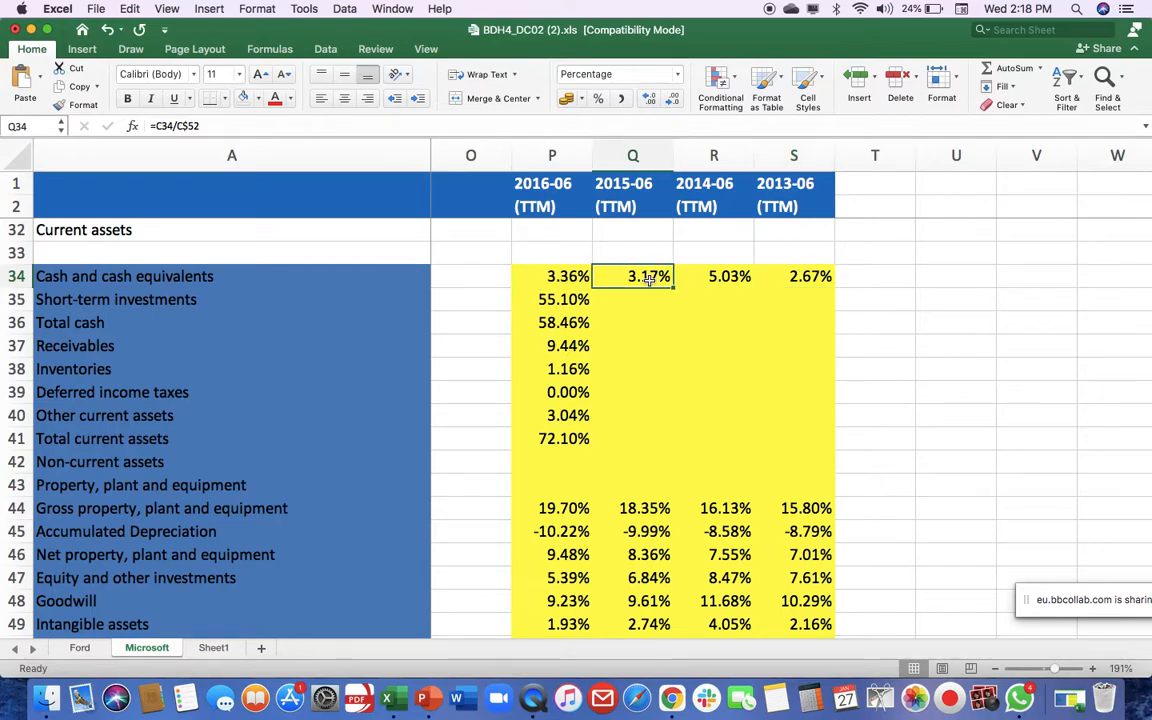
key(shift+Right)
key(shift+Right)
key(shift+Down)
key(shift+Down)
key(shift+Down)
key(shift+Down)
key(shift+Down)
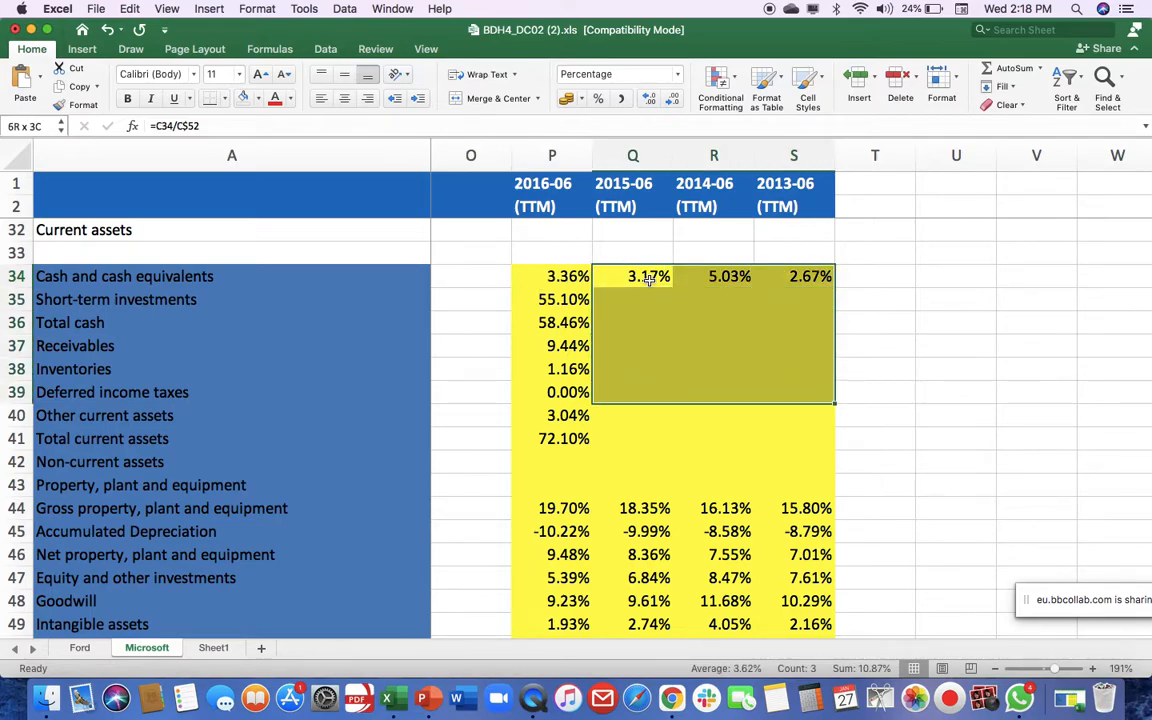
key(shift+Down)
key(shift+Down)
key(ctrl+d)
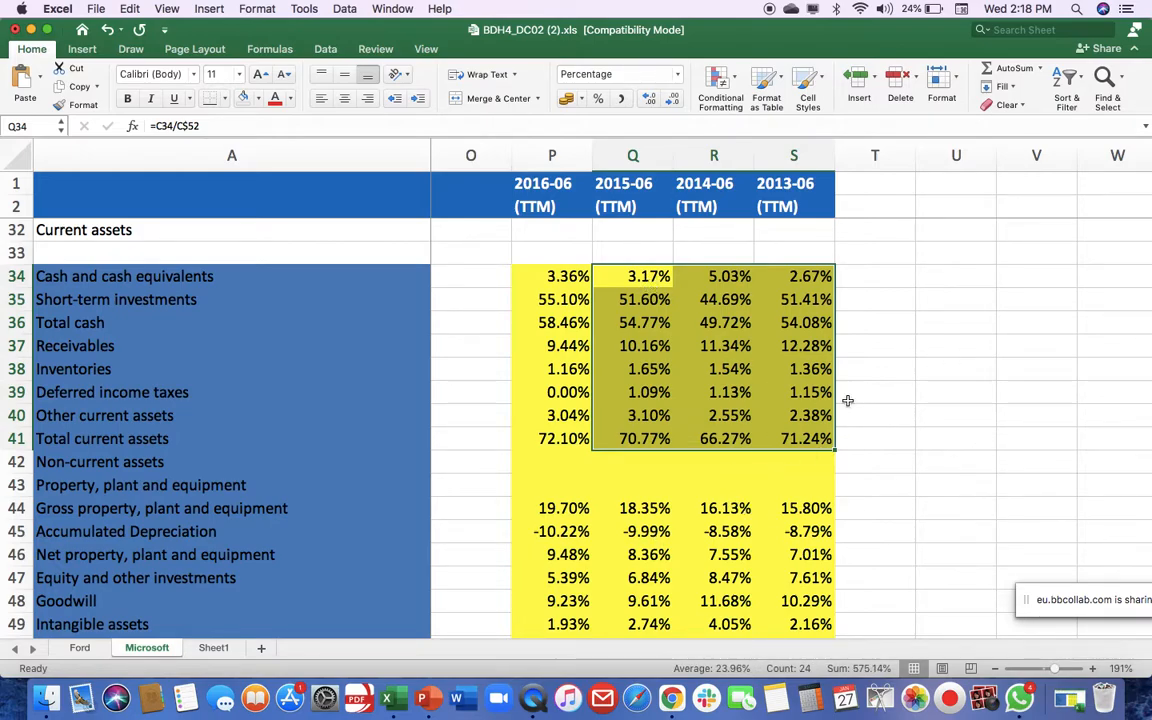
Review the completed common size balance sheet, including the 2016 total assets formula in P52 and the liabilities and equity sections.
scroll(848, 398, down, 3)
scroll(807, 500, up, 3)
scroll(807, 524, down, 2)
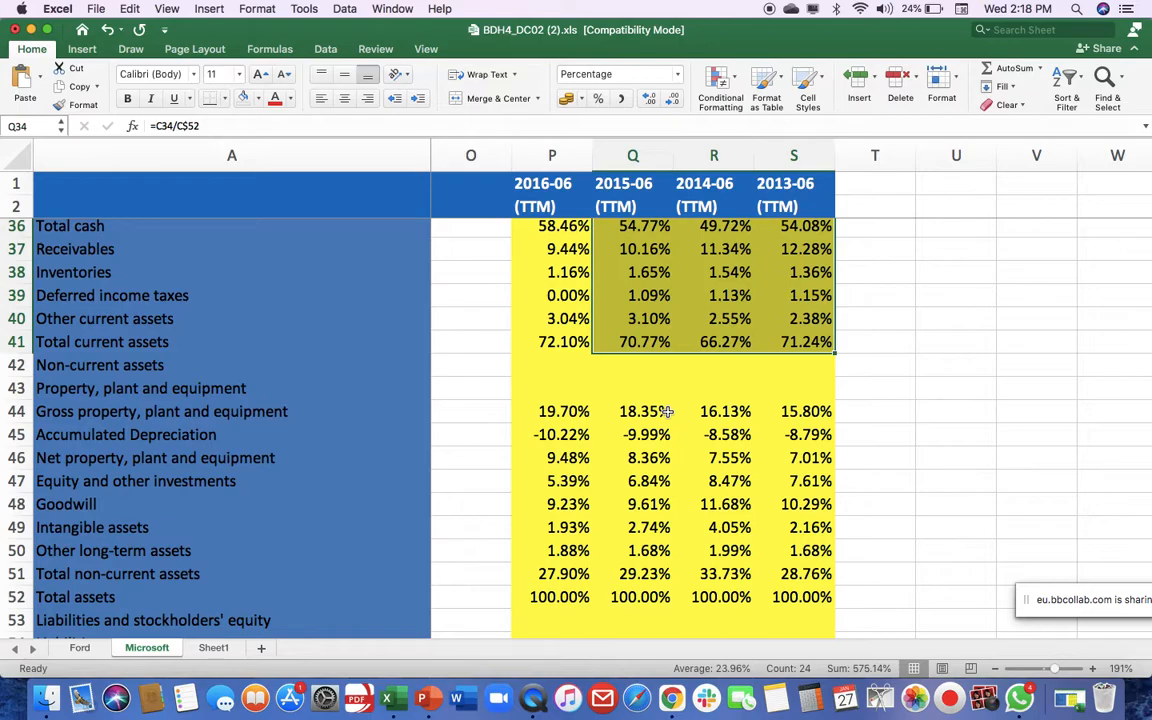
click(545, 597)
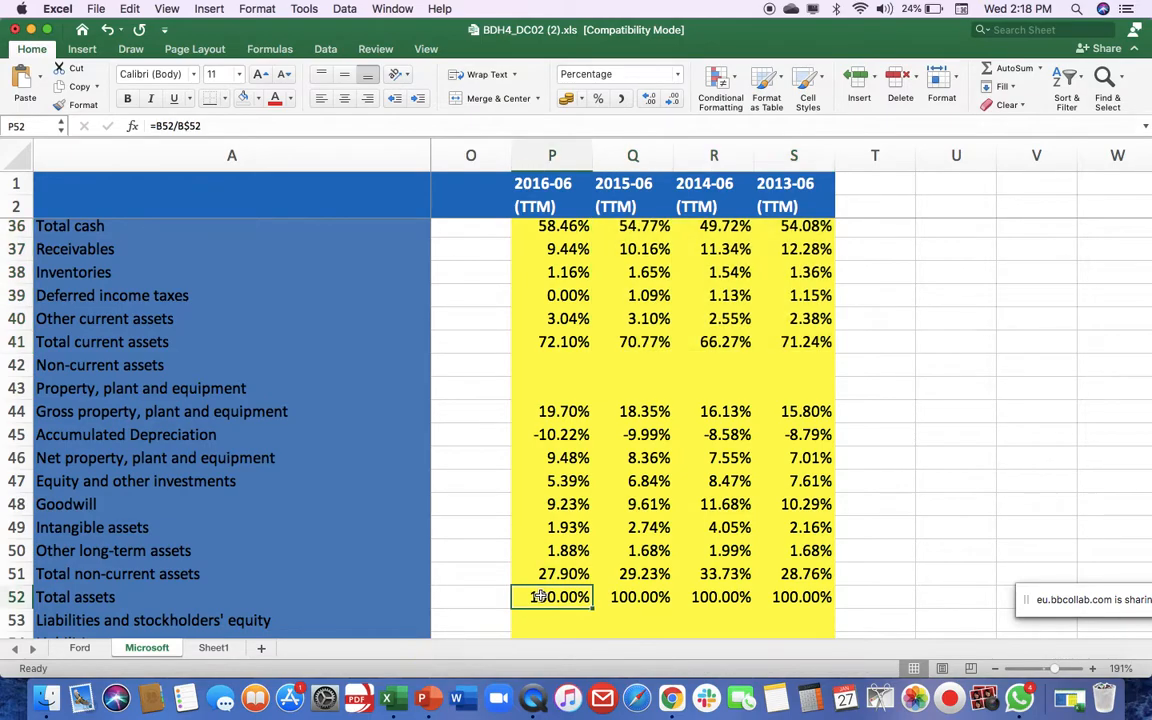
scroll(590, 599, down, 3)
scroll(605, 600, down, 10)
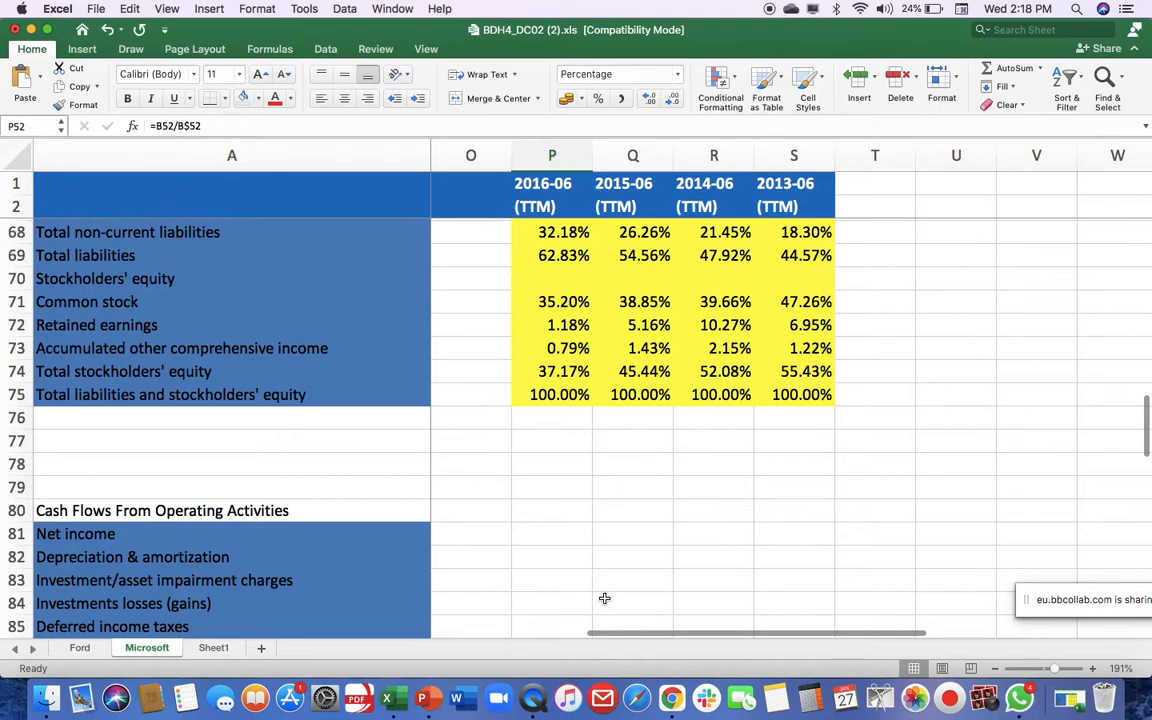
scroll(603, 596, down, 13)
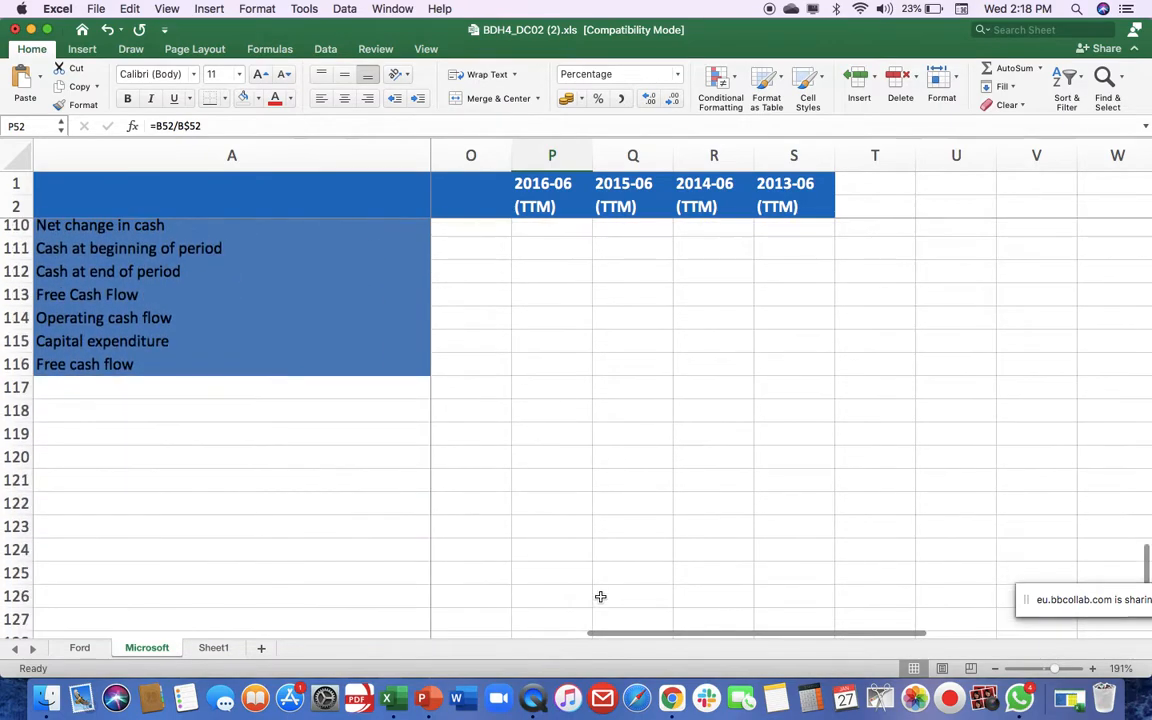
scroll(395, 516, up, 3)
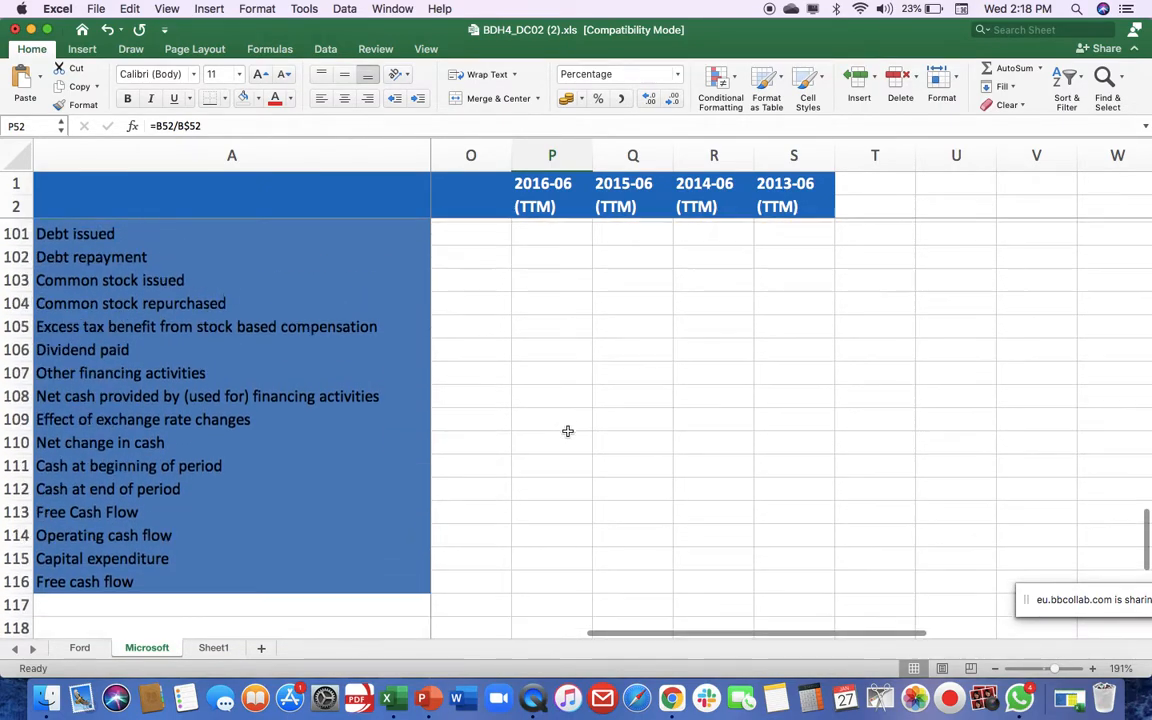
scroll(570, 450, up, 15)
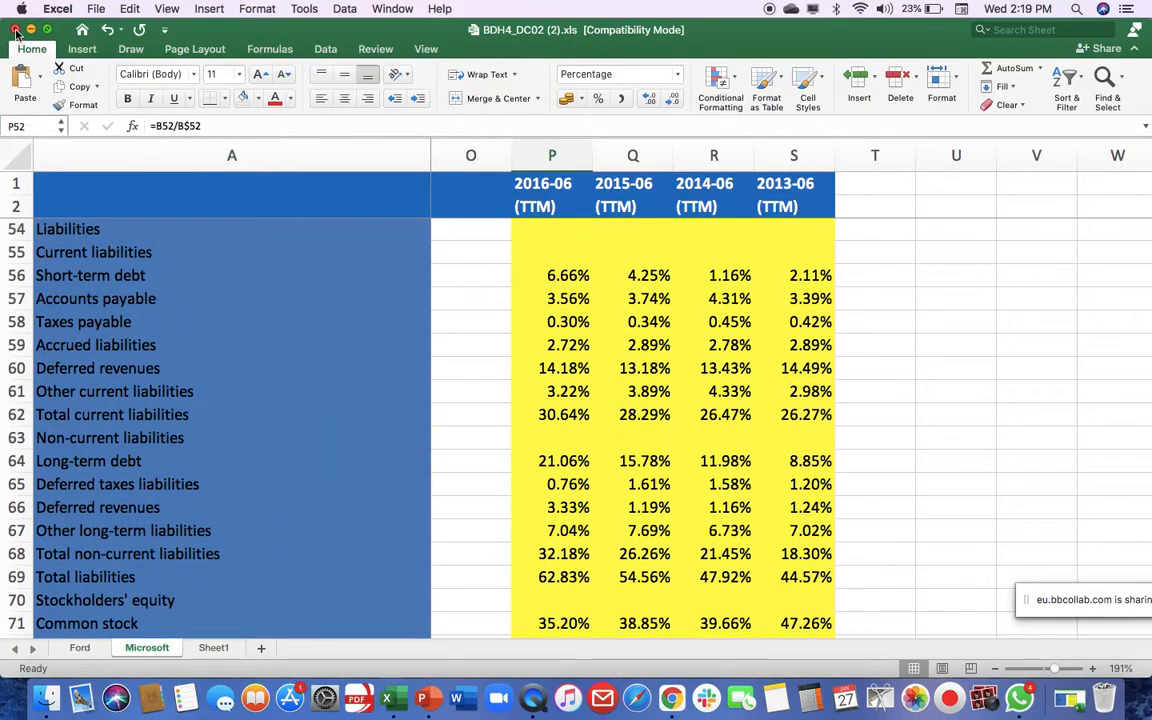
Close the BDH4_DC02 (2).xls workbook and answer the closing dialog.
click(15, 30)
click(522, 139)
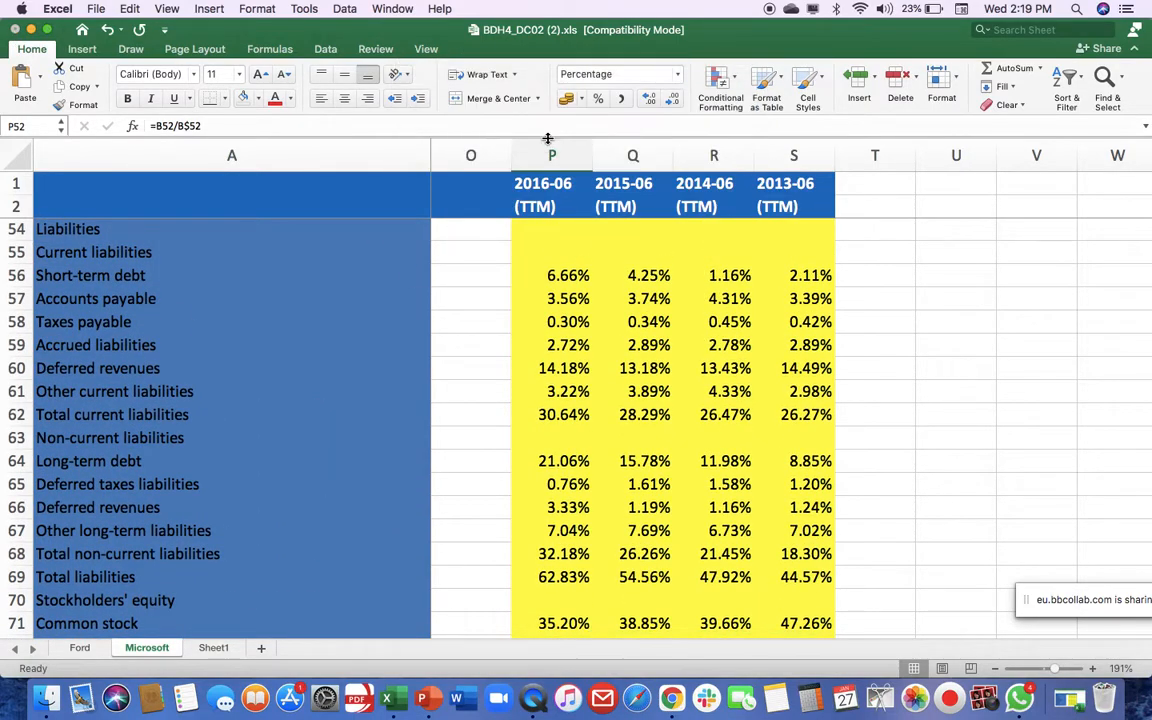